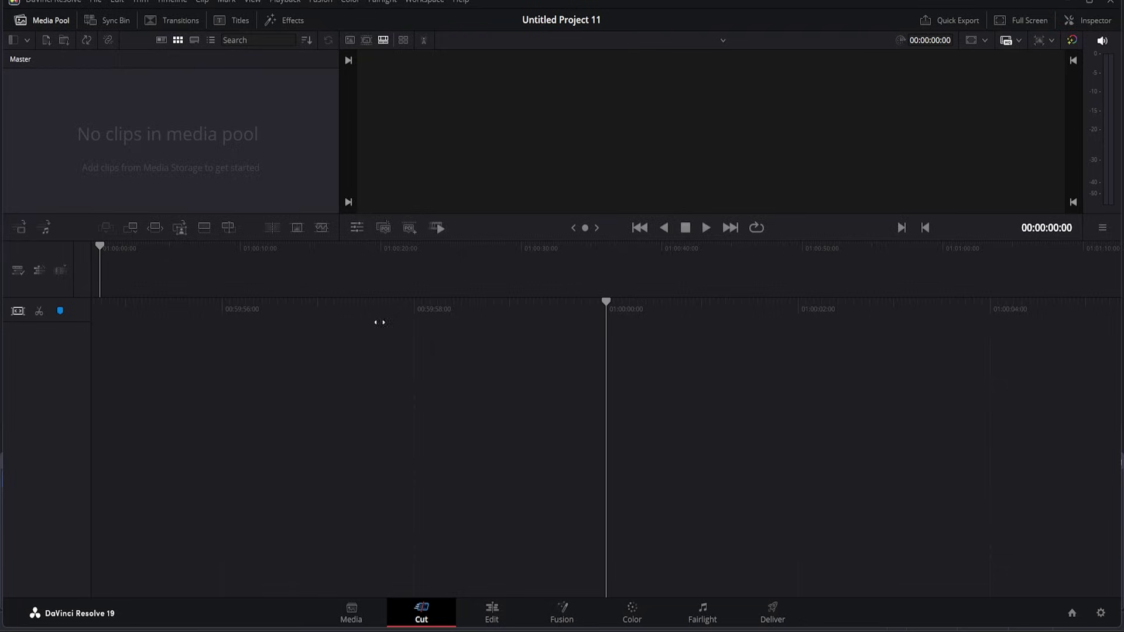
On the Edit page, create a new Fusion composition clip with a 10-second duration and a frame rate of 30.
{"action": "left_click", "coordinate": [491, 612]}
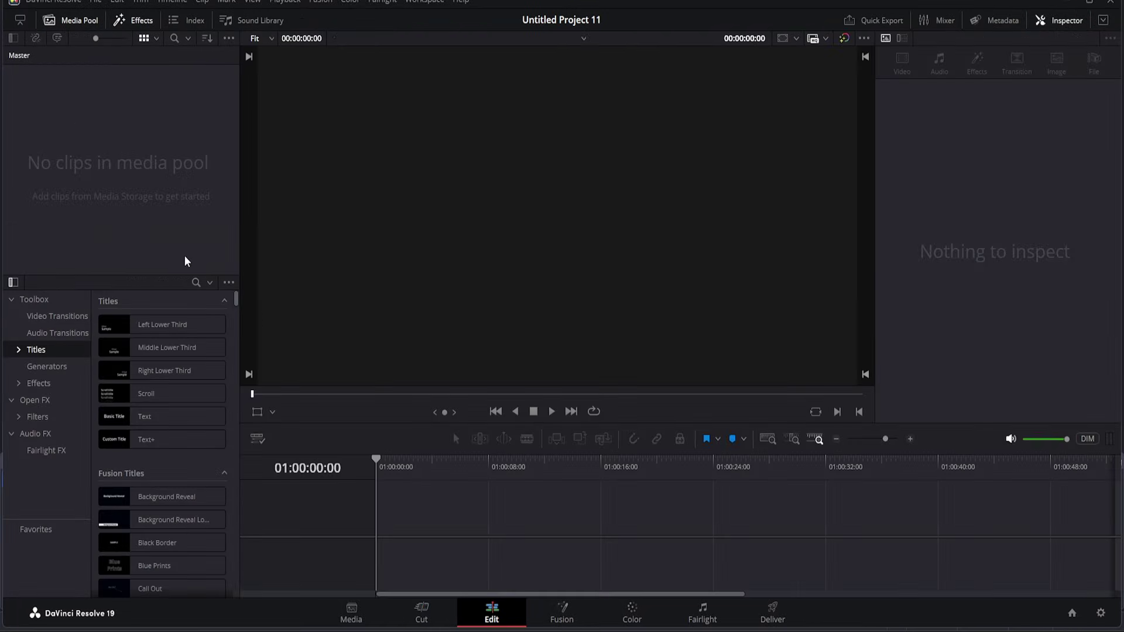
{"action": "right_click", "coordinate": [122, 167]}
{"action": "left_click", "coordinate": [167, 220]}
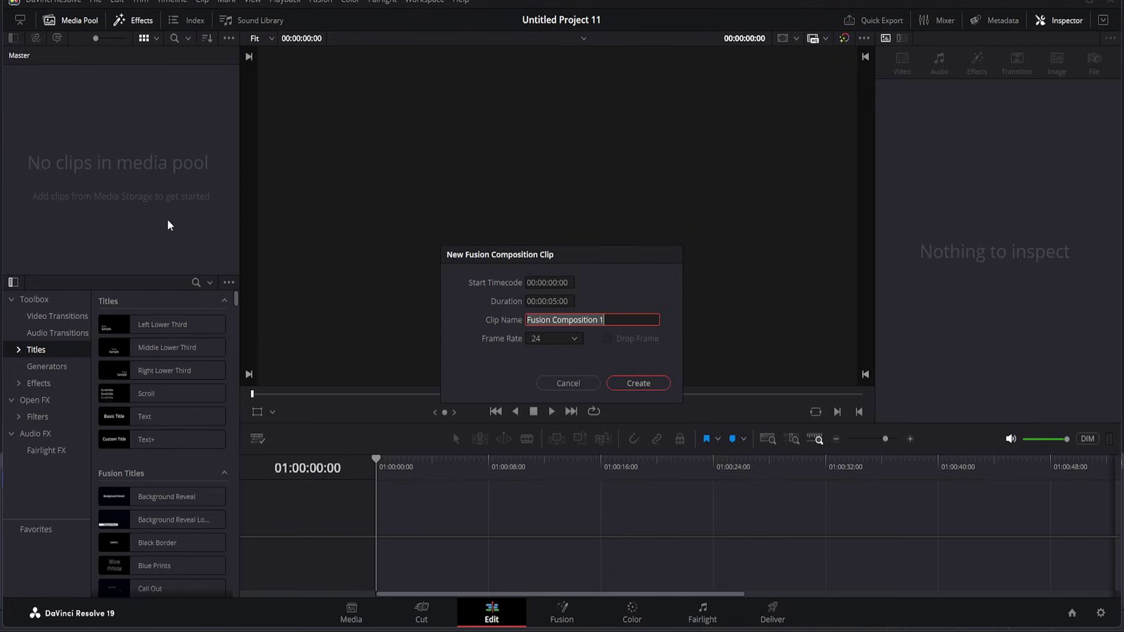
{"action": "left_click", "coordinate": [556, 302]}
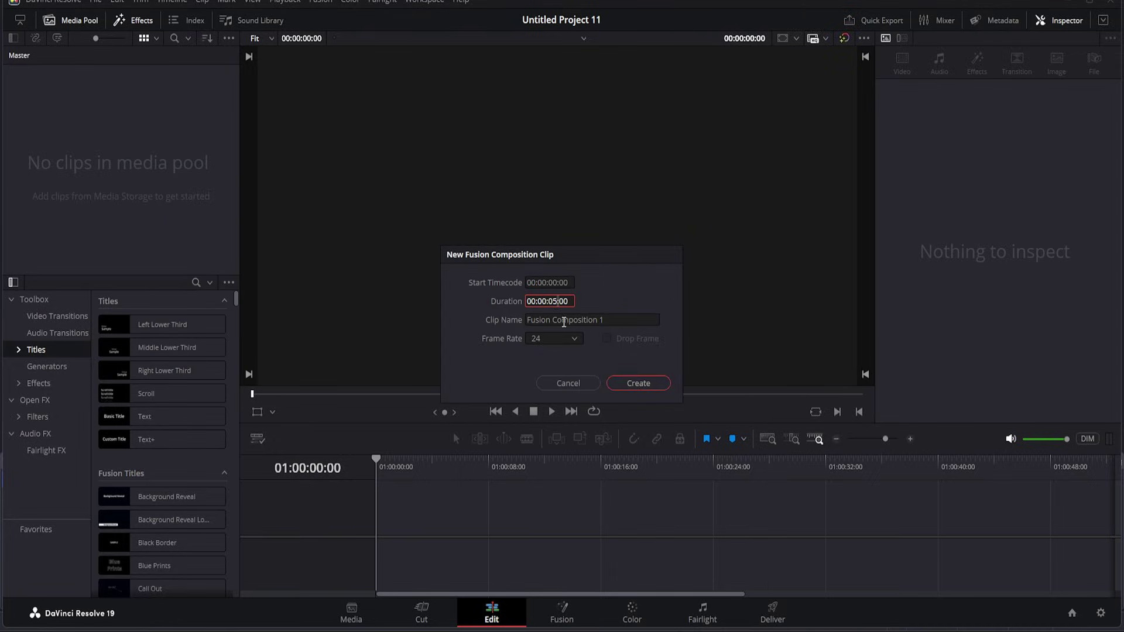
{"action": "key", "text": "BackSpace"}
{"action": "key", "text": "BackSpace"}
{"action": "type", "text": "10"}
{"action": "left_click", "coordinate": [578, 341]}
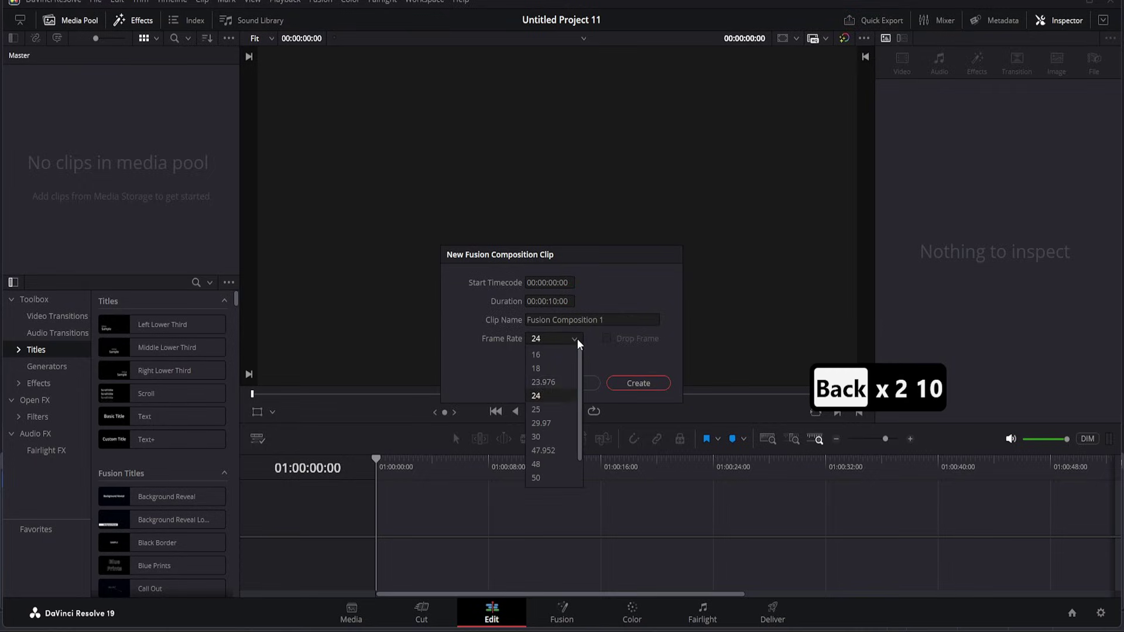
{"action": "left_click", "coordinate": [535, 436]}
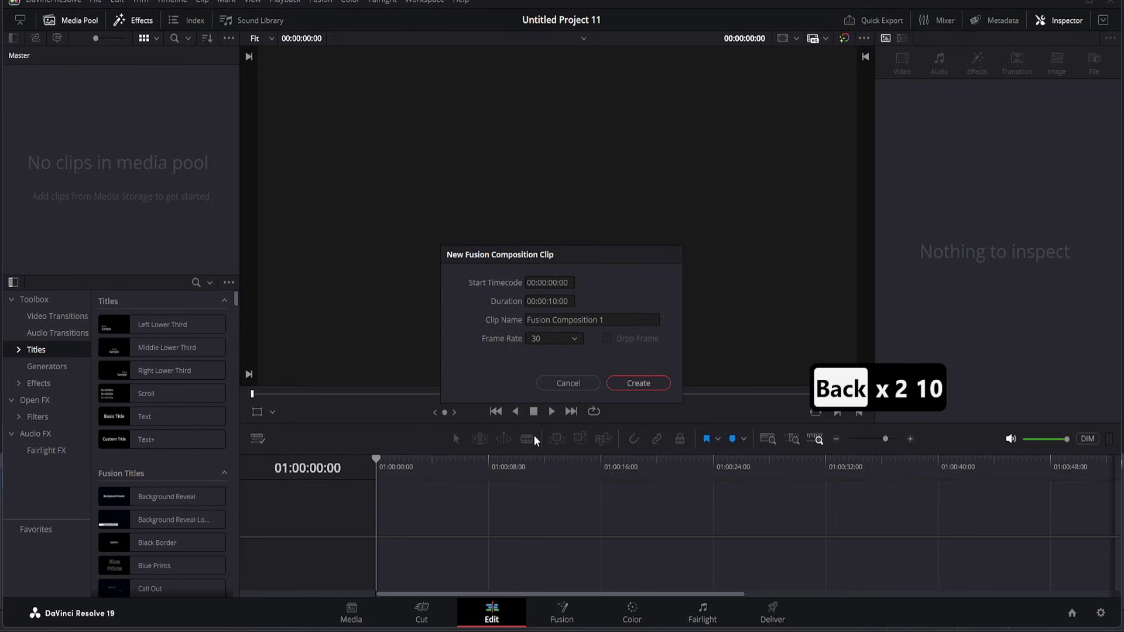
{"action": "left_click", "coordinate": [637, 383]}
Place the Fusion composition clip at the start of a new timeline and open it in the Fusion page.
{"action": "left_click_drag", "start_coordinate": [37, 88], "coordinate": [378, 534]}
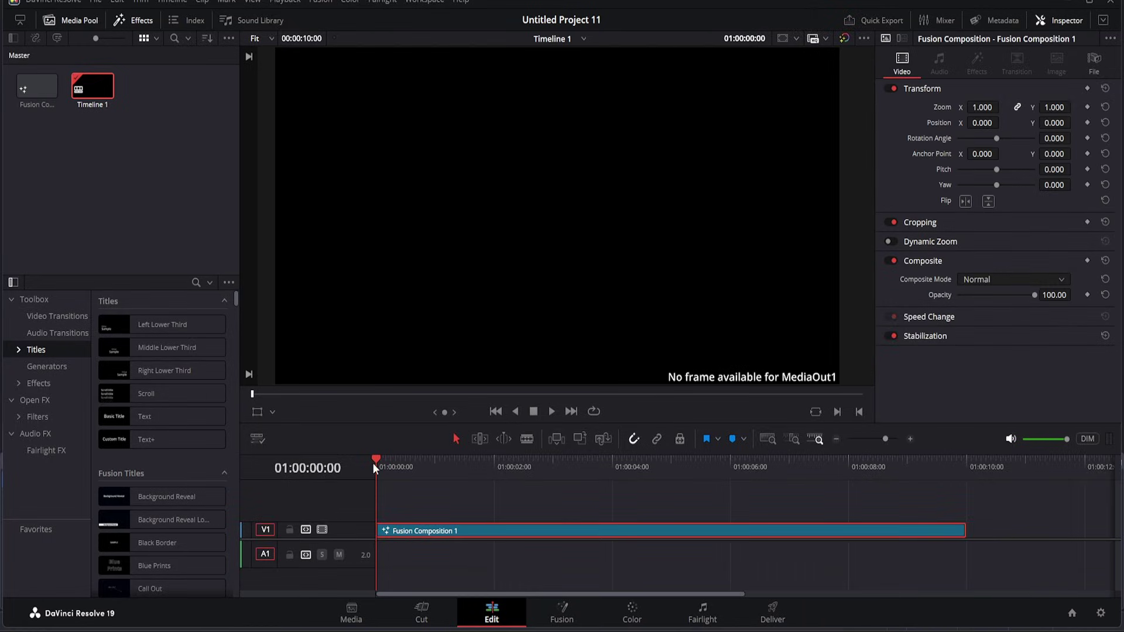
{"action": "left_click_drag", "start_coordinate": [376, 460], "coordinate": [604, 475]}
{"action": "left_click", "coordinate": [376, 491]}
{"action": "right_click", "coordinate": [432, 533]}
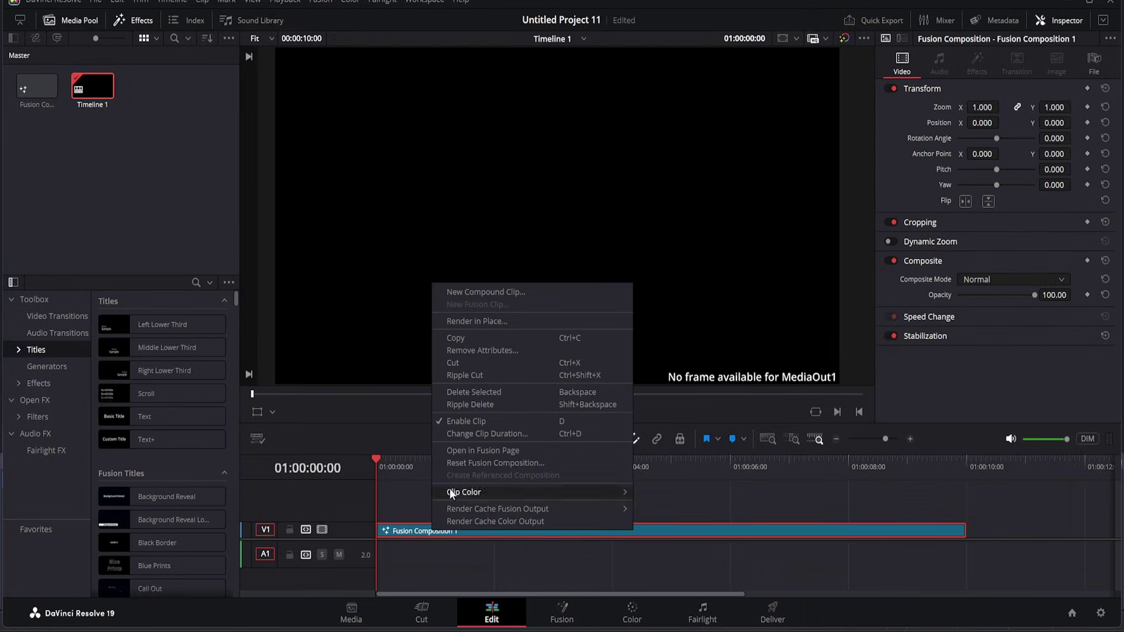
{"action": "left_click", "coordinate": [462, 452]}
Add a Background node before MediaOut, set its image width and height to 4096, and show it in the viewer.
{"action": "left_click_drag", "start_coordinate": [293, 504], "coordinate": [496, 522]}
{"action": "left_click_drag", "start_coordinate": [107, 434], "coordinate": [271, 526]}
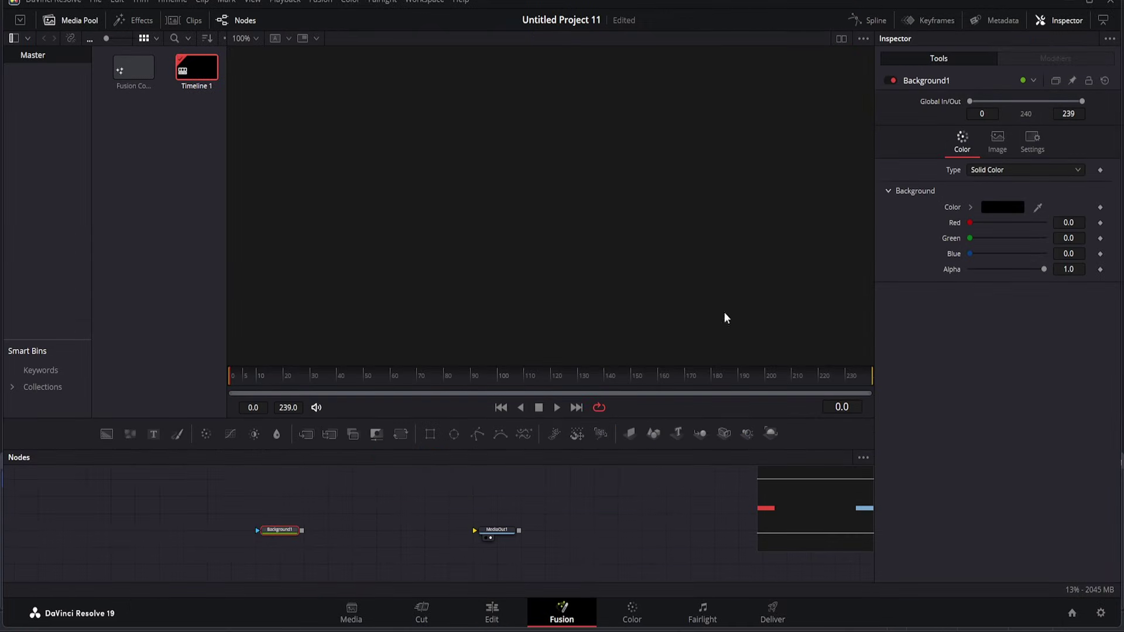
{"action": "left_click", "coordinate": [994, 146]}
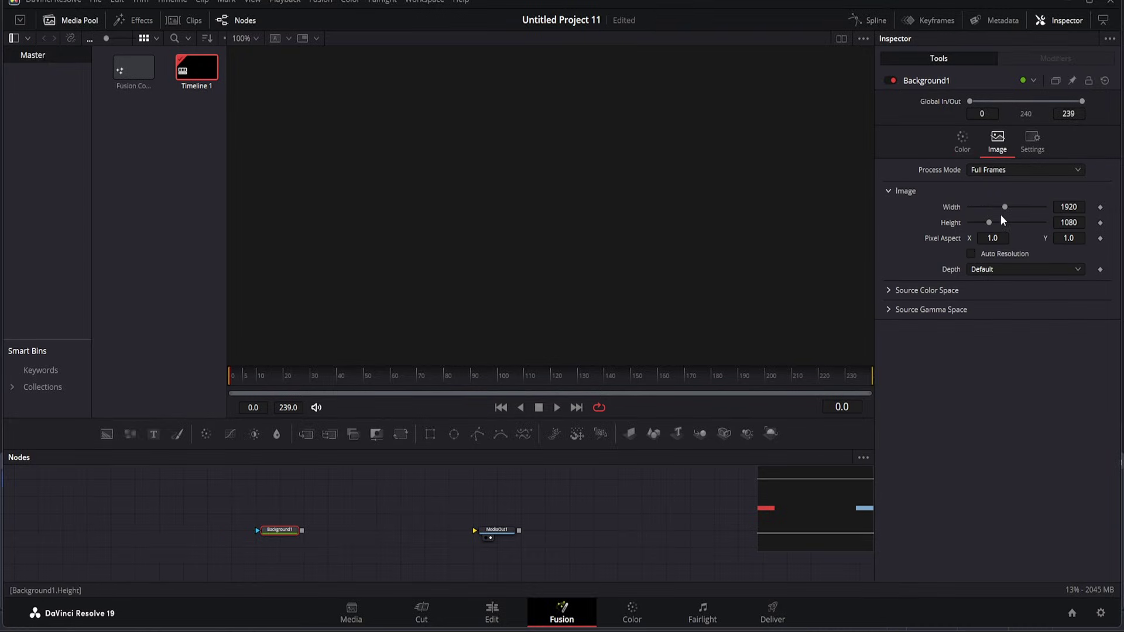
{"action": "left_click_drag", "start_coordinate": [1009, 208], "coordinate": [1044, 207]}
{"action": "key", "text": "1"}
{"action": "mouse_move", "coordinate": [286, 529]}
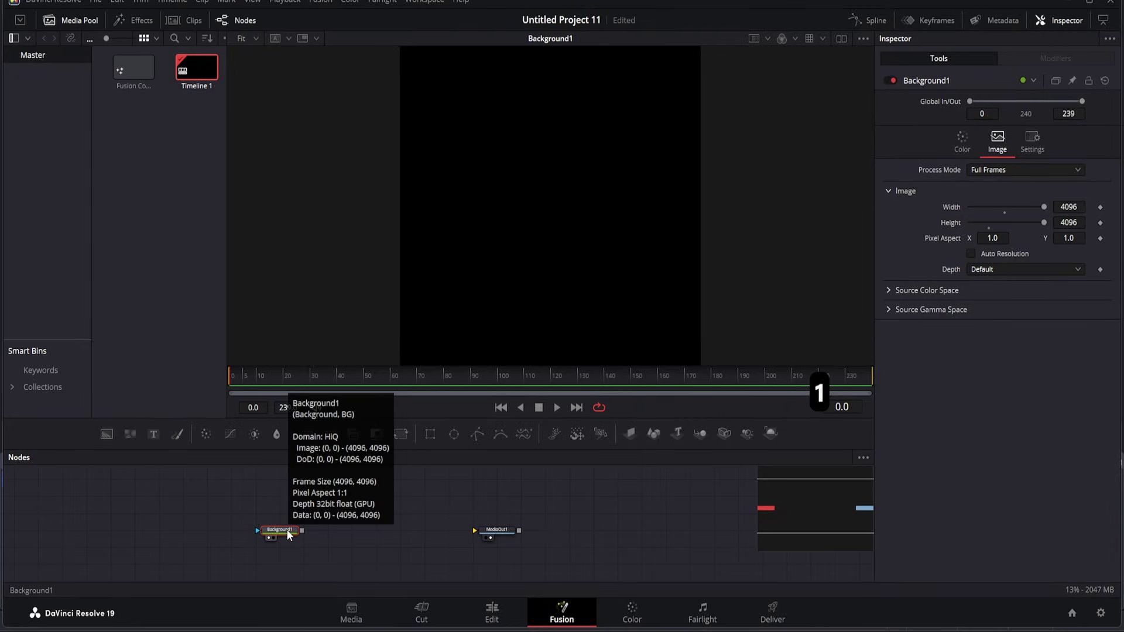
Add a Grid node after the Background node and show it in the viewer.
{"action": "key", "text": "shift+space"}
{"action": "type", "text": "grid"}
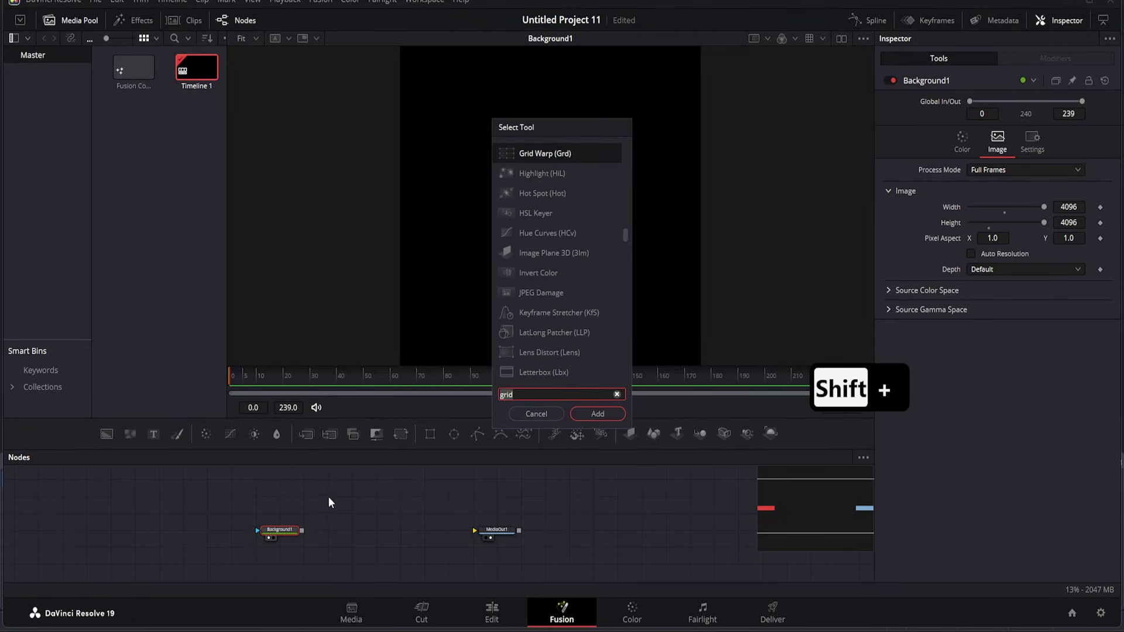
{"action": "type", "text": "grid"}
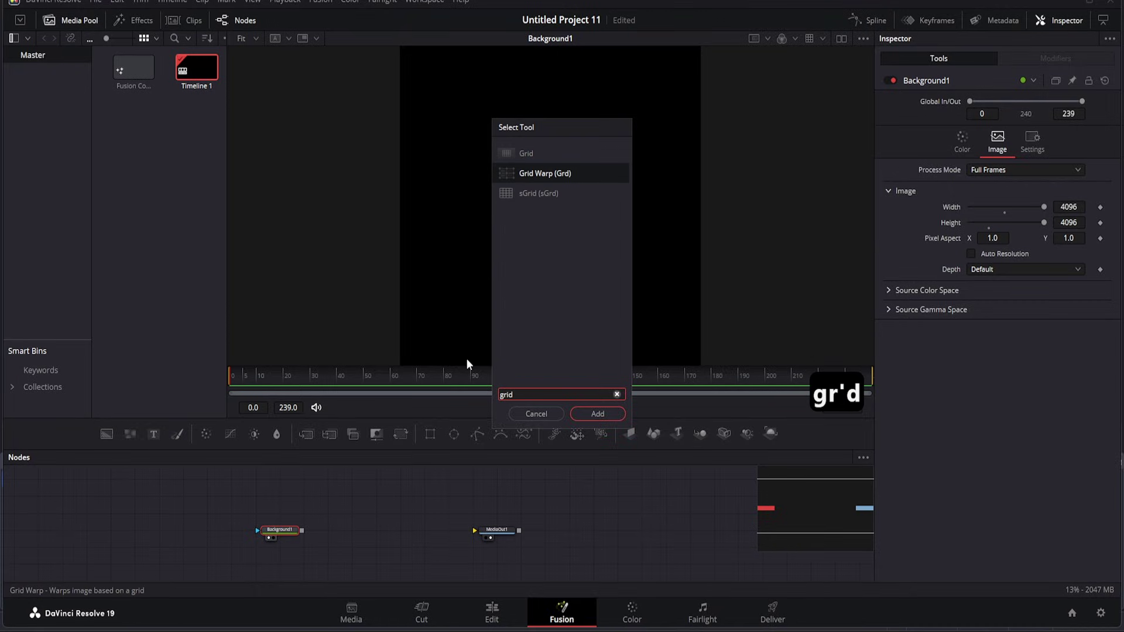
{"action": "left_click", "coordinate": [537, 154]}
{"action": "left_click", "coordinate": [604, 414]}
{"action": "key", "text": "1"}
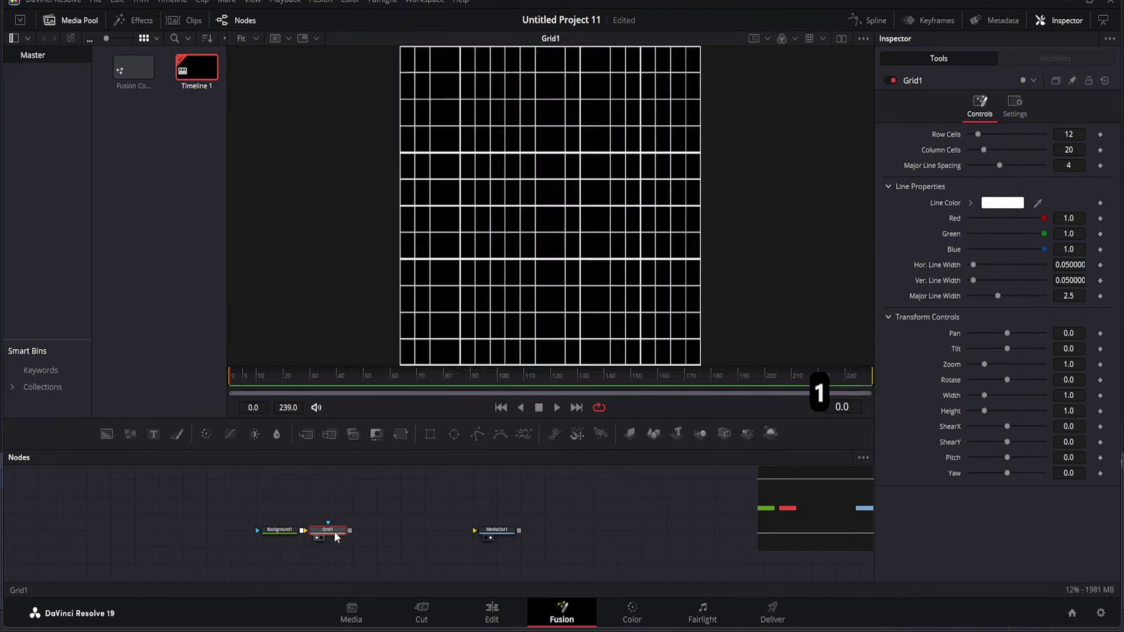
Set the grid's major line spacing to 0 and its line color to a dark gray of about 0.086 per channel.
{"action": "scroll", "coordinate": [512, 292], "scroll_direction": "up", "scroll_amount": 3}
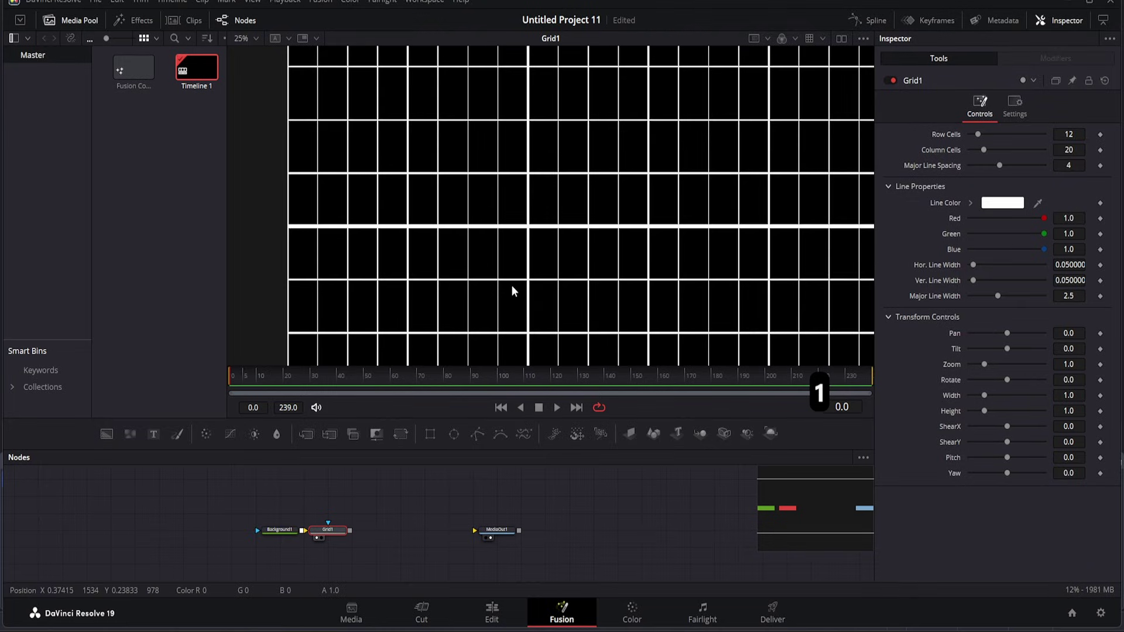
{"action": "scroll", "coordinate": [588, 283], "scroll_direction": "up", "scroll_amount": 1}
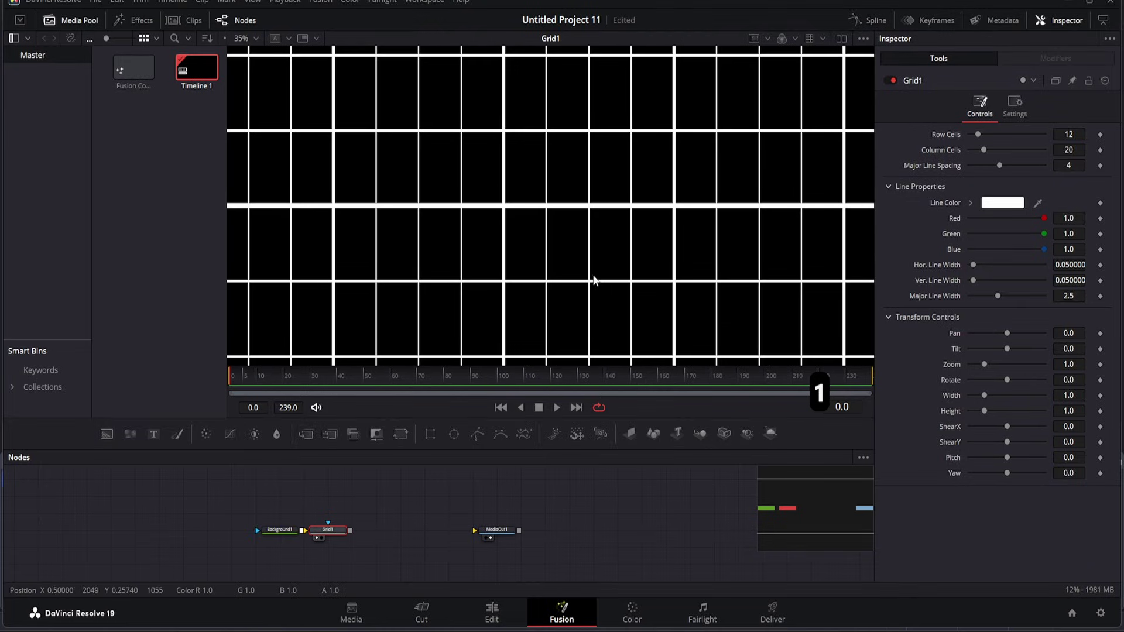
{"action": "left_click_drag", "start_coordinate": [998, 165], "coordinate": [909, 166]}
{"action": "left_click", "coordinate": [1004, 203]}
{"action": "left_click_drag", "start_coordinate": [699, 245], "coordinate": [687, 310]}
{"action": "left_click", "coordinate": [694, 417]}
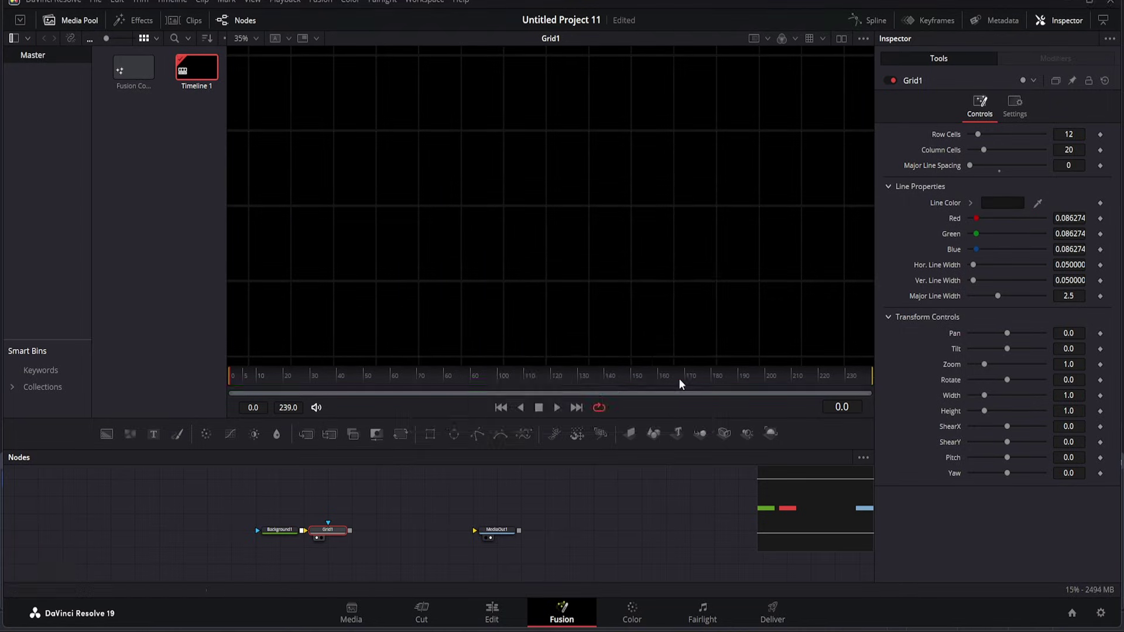
{"action": "scroll", "coordinate": [591, 251], "scroll_direction": "down", "scroll_amount": 2}
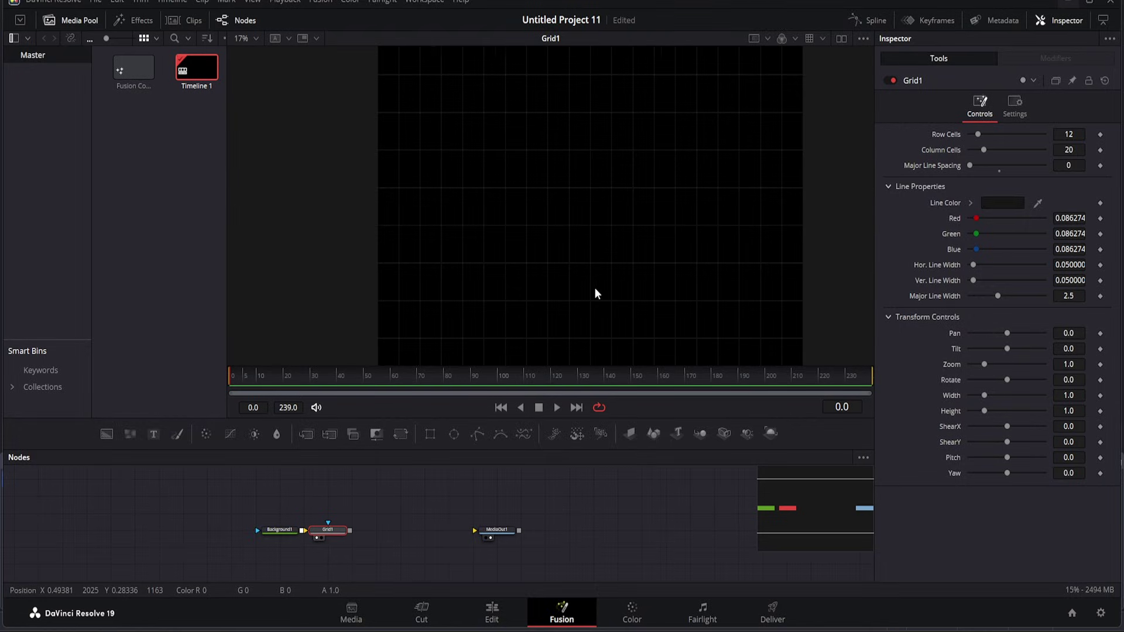
{"action": "scroll", "coordinate": [595, 287], "scroll_direction": "down", "scroll_amount": 1}
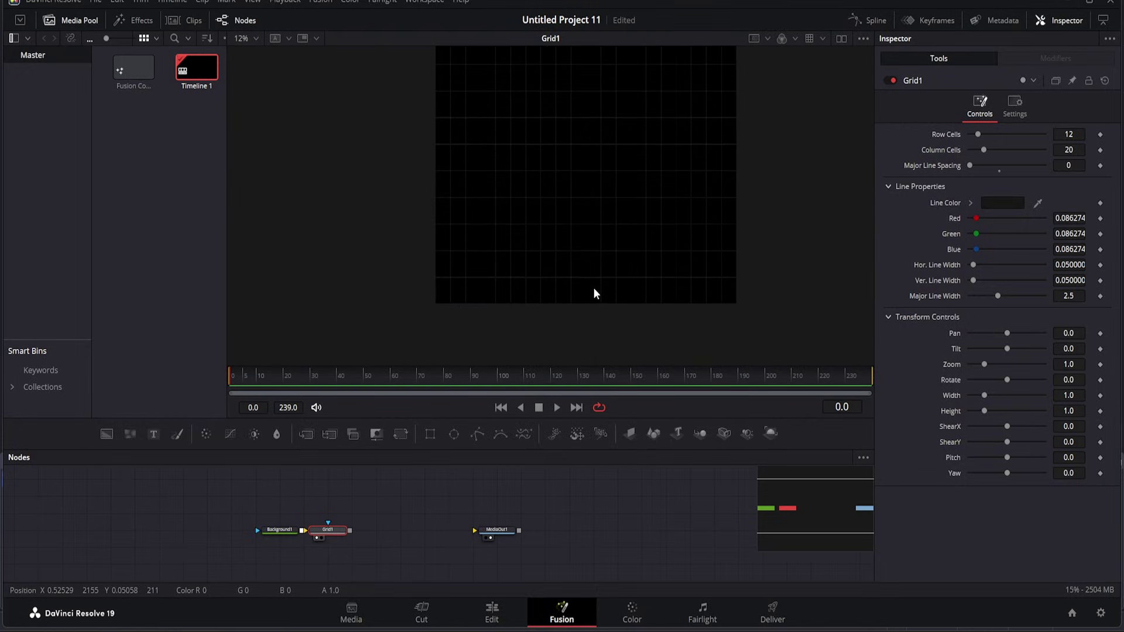
Set the Grid node's row cells to 18.
{"action": "left_click", "coordinate": [277, 531]}
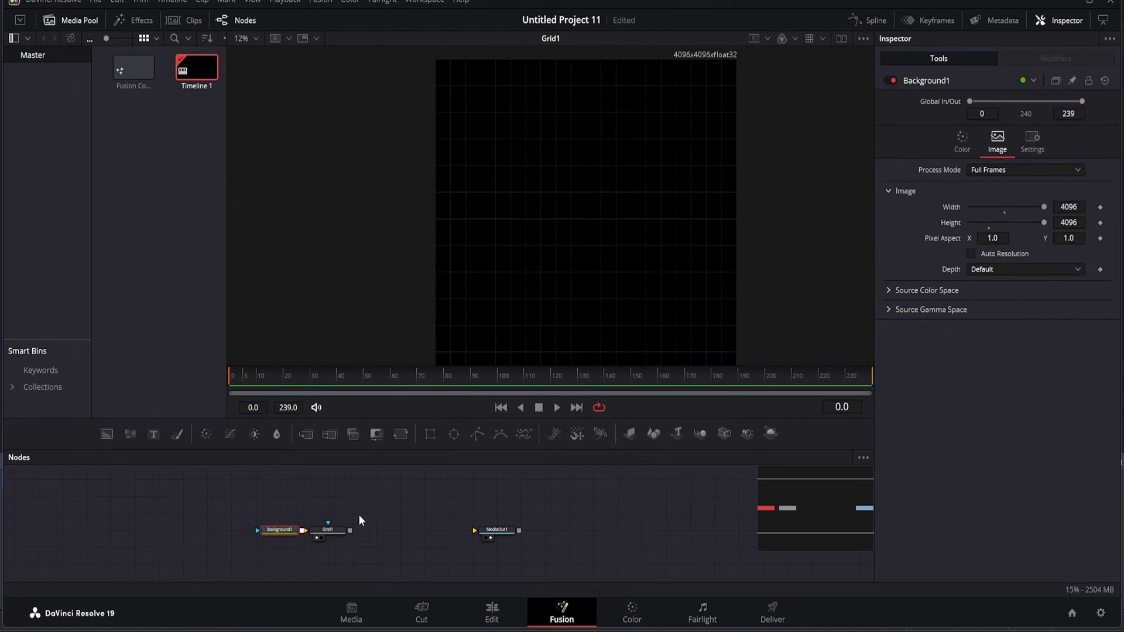
{"action": "left_click", "coordinate": [328, 530]}
{"action": "left_click_drag", "start_coordinate": [979, 134], "coordinate": [982, 132]}
{"action": "scroll", "coordinate": [686, 214], "scroll_direction": "up", "scroll_amount": 2}
{"action": "scroll", "coordinate": [542, 210], "scroll_direction": "left", "scroll_amount": 3}
{"action": "scroll", "coordinate": [533, 212], "scroll_direction": "up", "scroll_amount": 2}
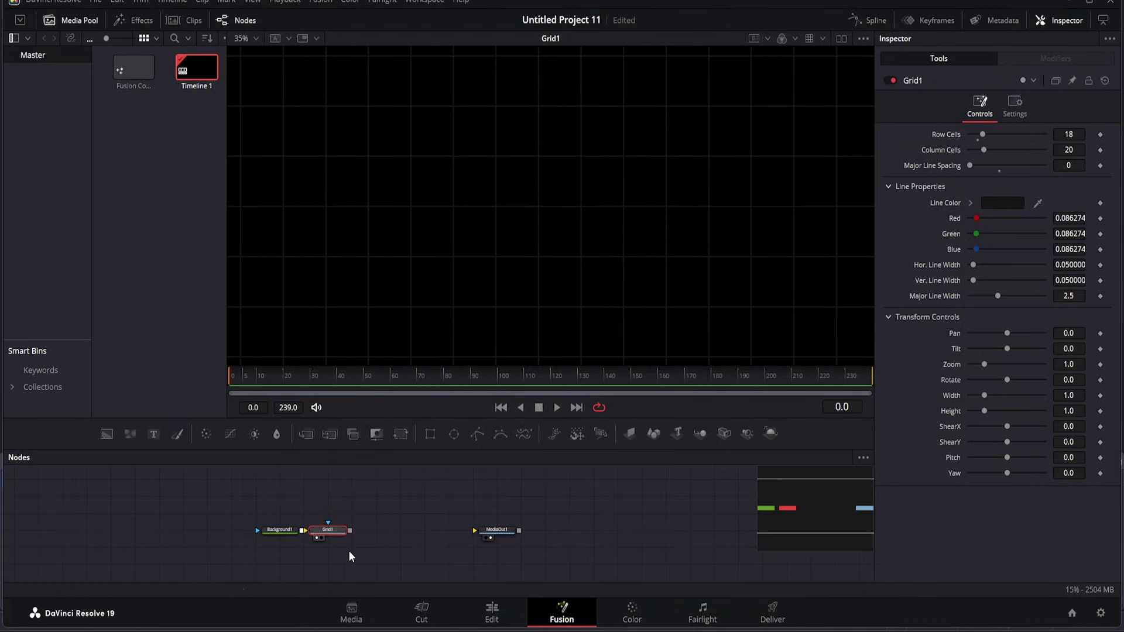
Add a Merge node after the Grid node and place a second Background node above it.
{"action": "left_click", "coordinate": [306, 435]}
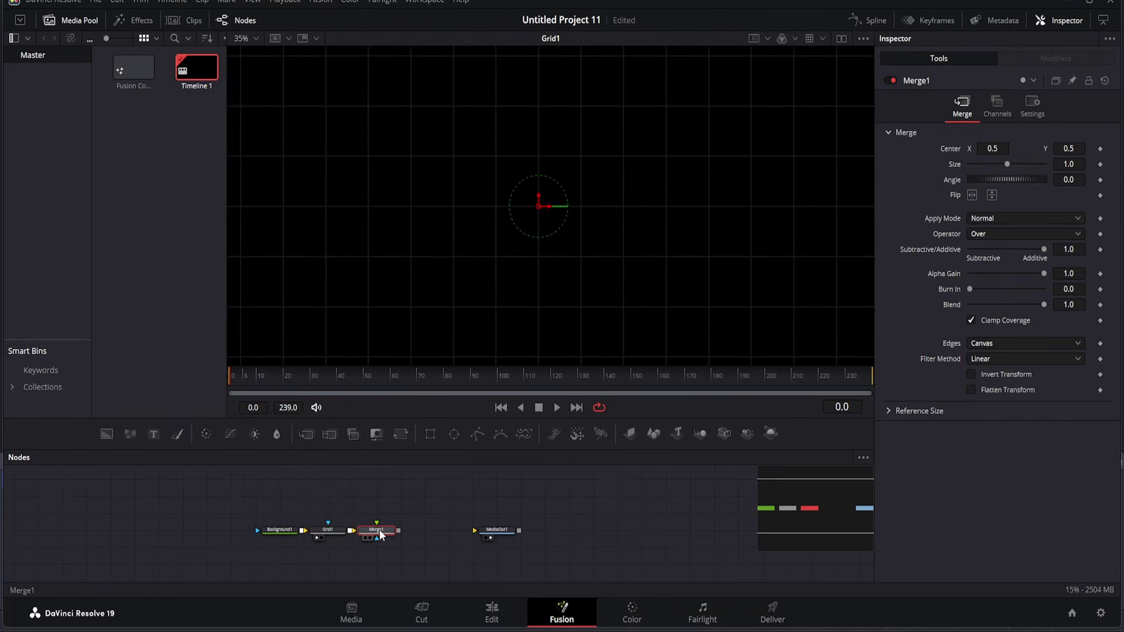
{"action": "left_click_drag", "start_coordinate": [109, 435], "coordinate": [247, 492]}
{"action": "left_click_drag", "start_coordinate": [321, 506], "coordinate": [345, 507]}
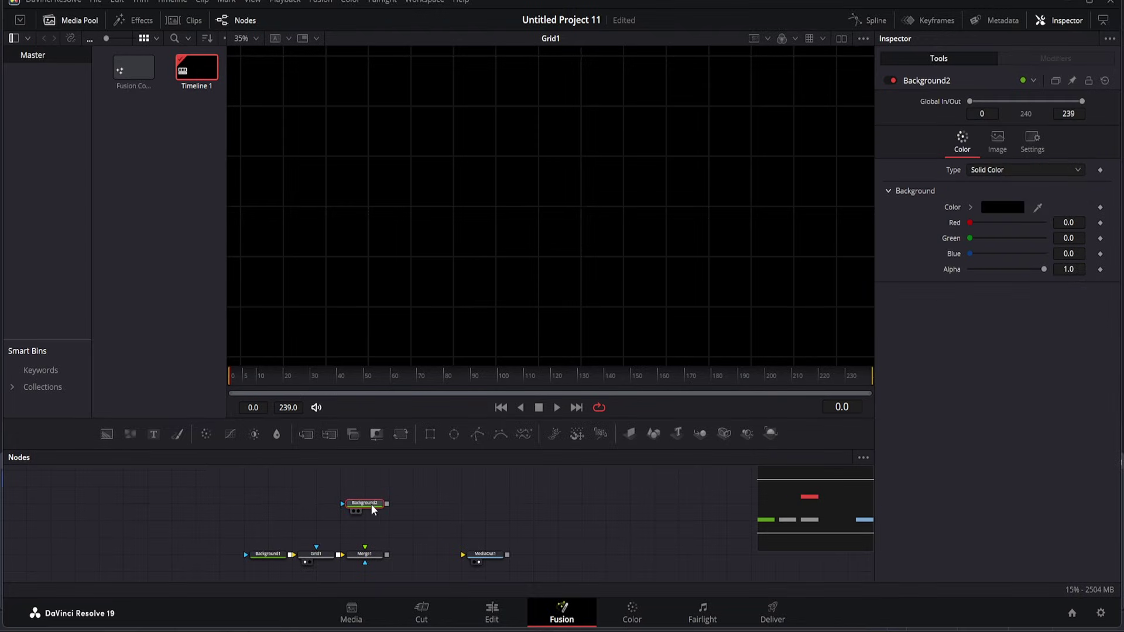
Connect a new Rectangle mask to the second Background node and show that background in the viewer.
{"action": "left_click_drag", "start_coordinate": [430, 436], "coordinate": [343, 522]}
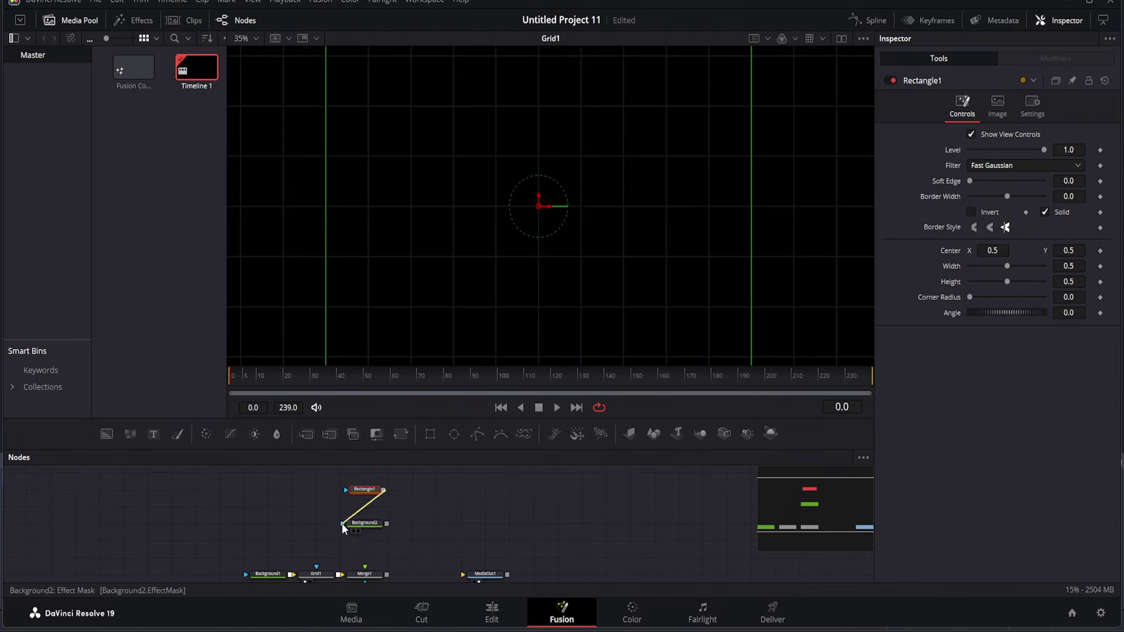
{"action": "left_click", "coordinate": [367, 526]}
{"action": "key", "text": "1"}
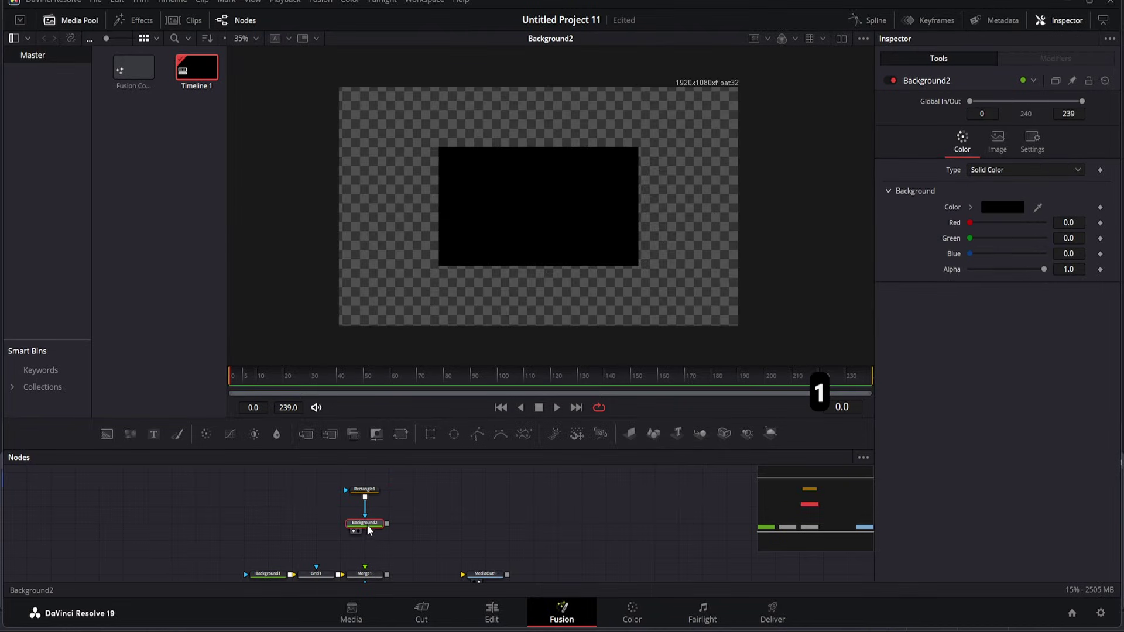
{"action": "scroll", "coordinate": [493, 245], "scroll_direction": "up", "scroll_amount": 1}
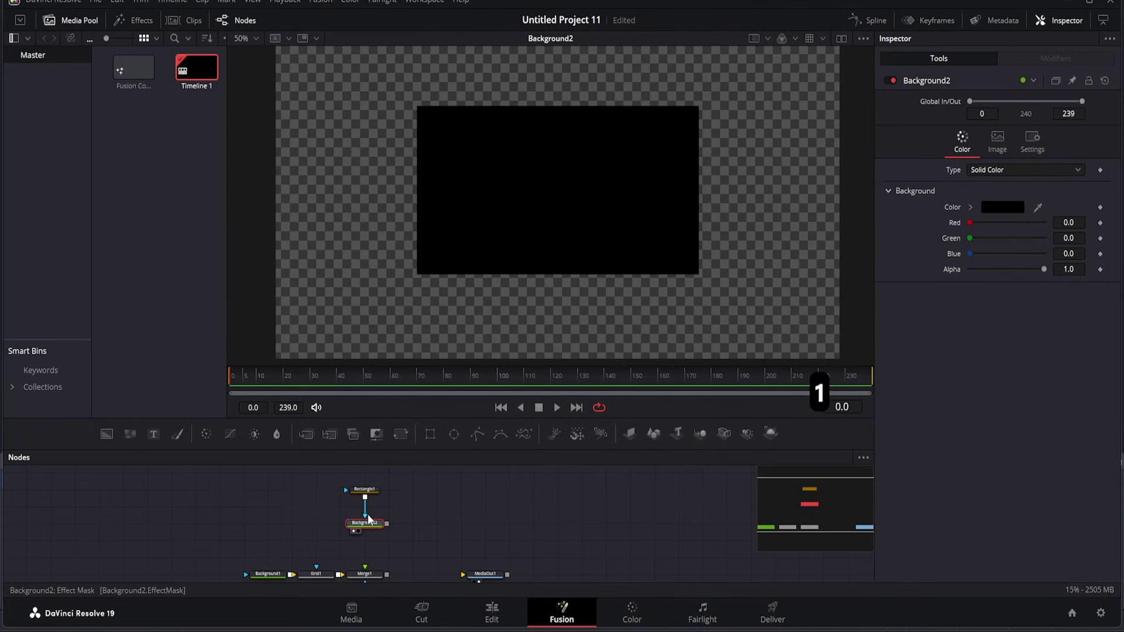
Turn the Rectangle mask into a non-solid outline with a border width of 0.019 and a corner radius of 0.118.
{"action": "left_click", "coordinate": [363, 489]}
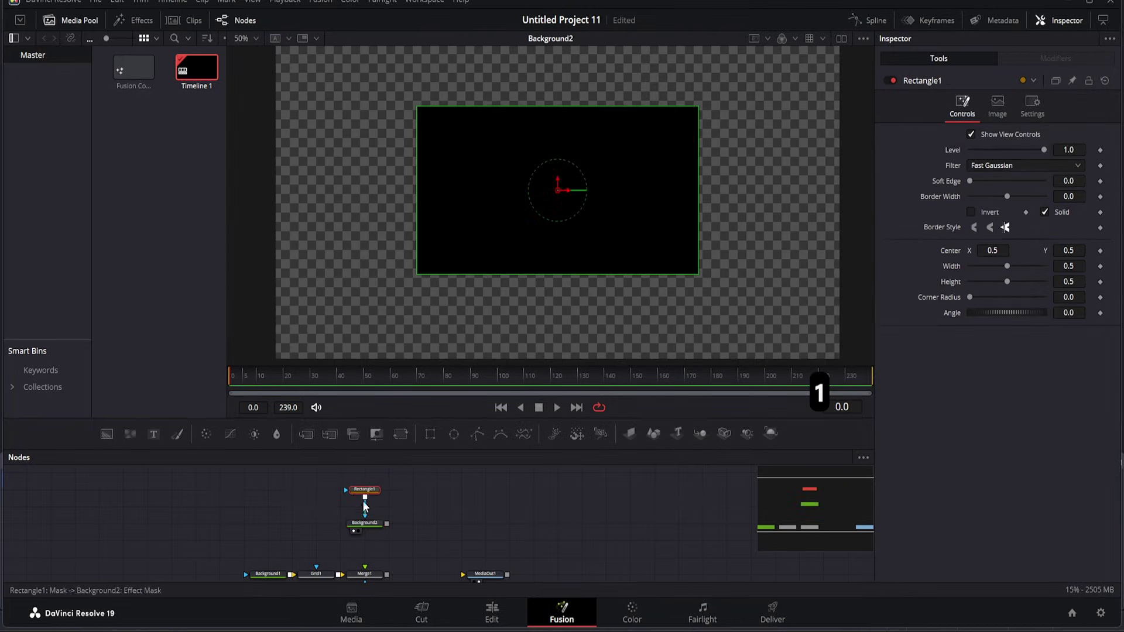
{"action": "left_click", "coordinate": [973, 211]}
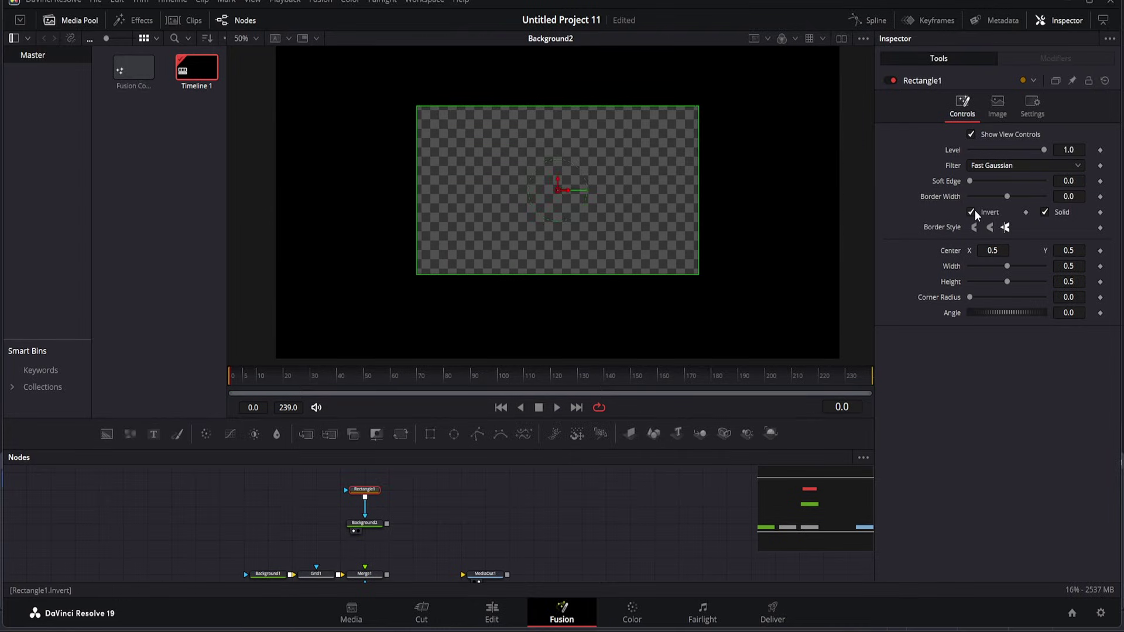
{"action": "left_click", "coordinate": [1045, 213]}
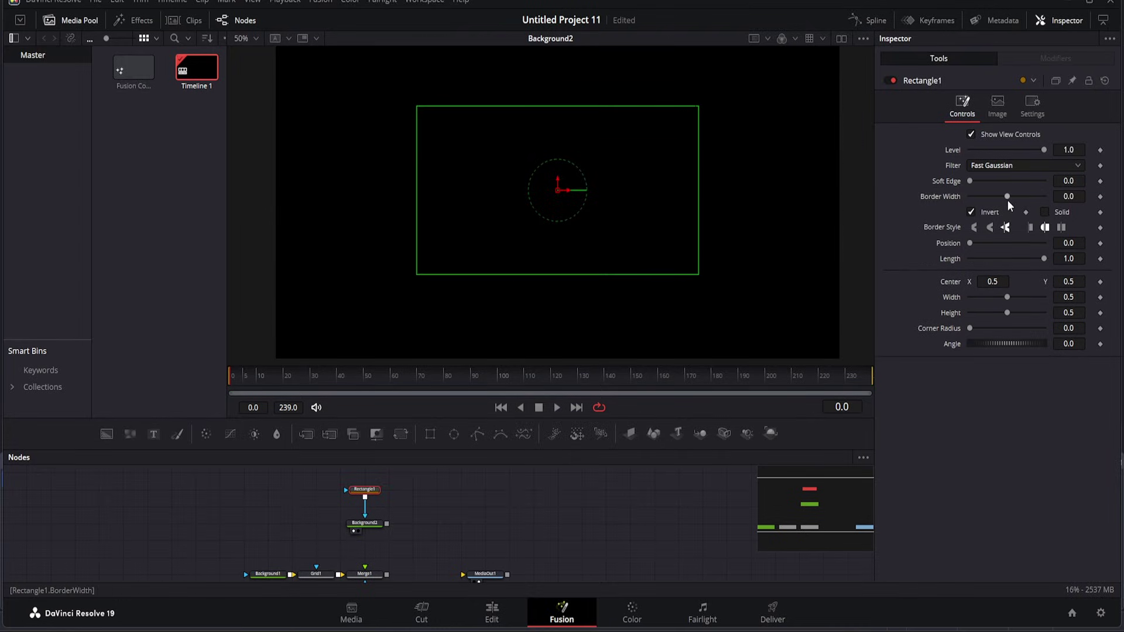
{"action": "left_click", "coordinate": [974, 213]}
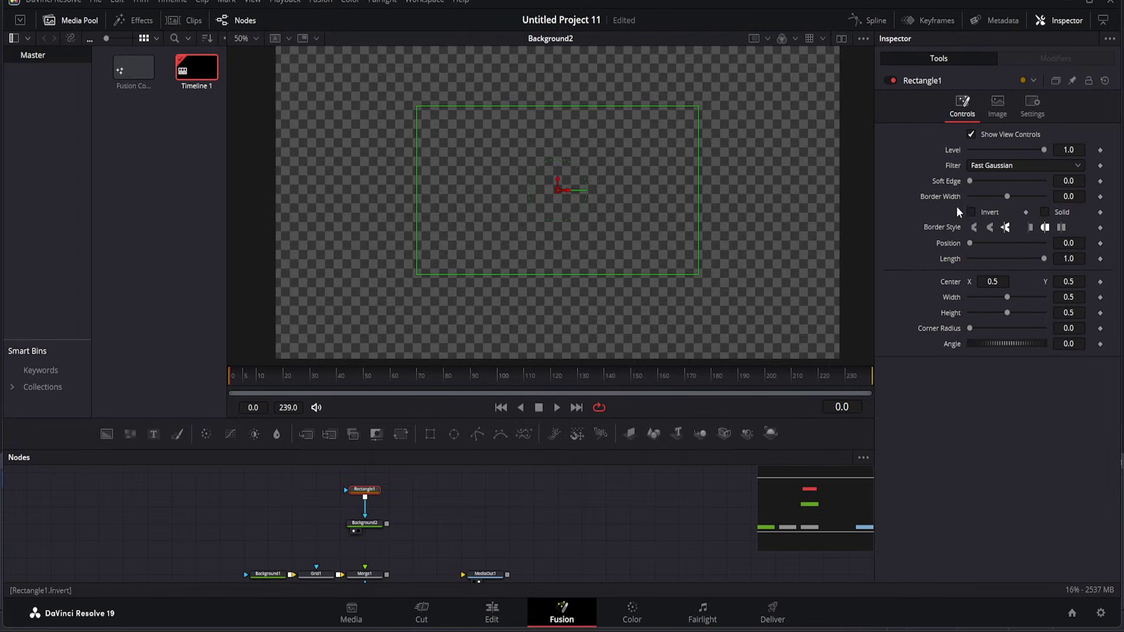
{"action": "left_click_drag", "start_coordinate": [1010, 198], "coordinate": [1012, 198]}
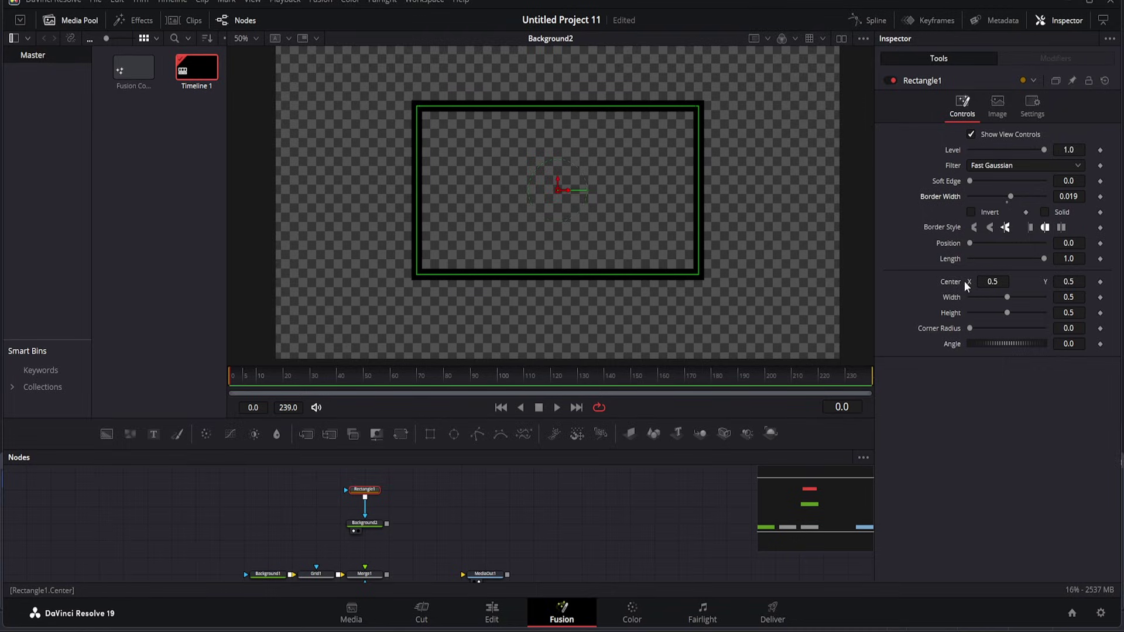
{"action": "left_click_drag", "start_coordinate": [968, 327], "coordinate": [977, 329]}
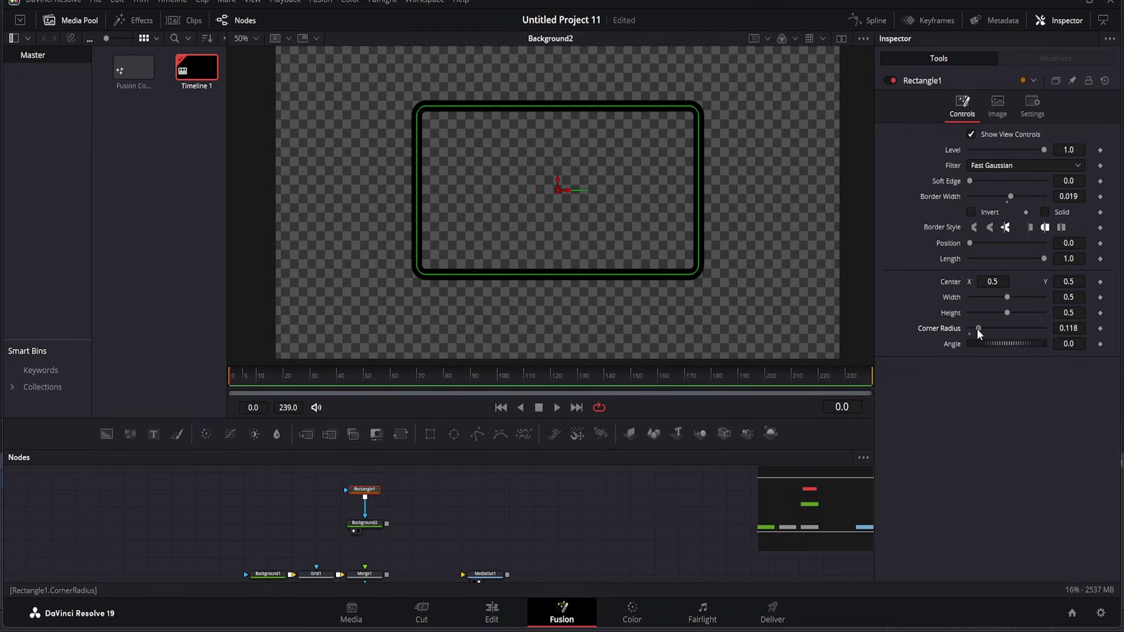
{"action": "left_click", "coordinate": [527, 534]}
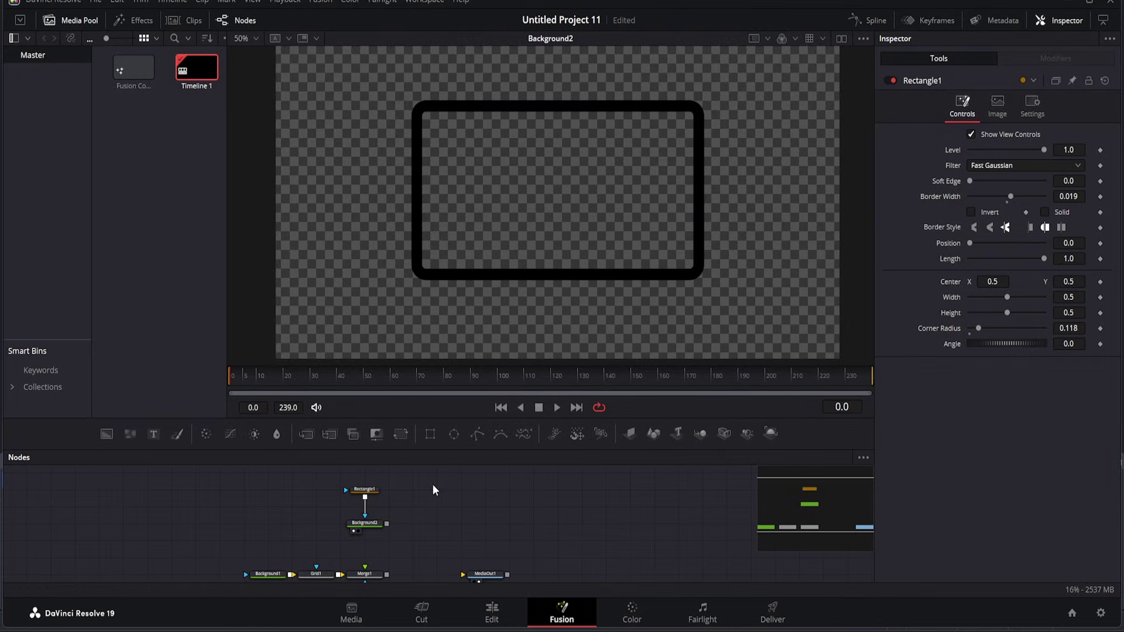
Switch the second Background node to a radial gradient starting at about X 0.43, Y 0.51.
{"action": "left_click", "coordinate": [374, 524]}
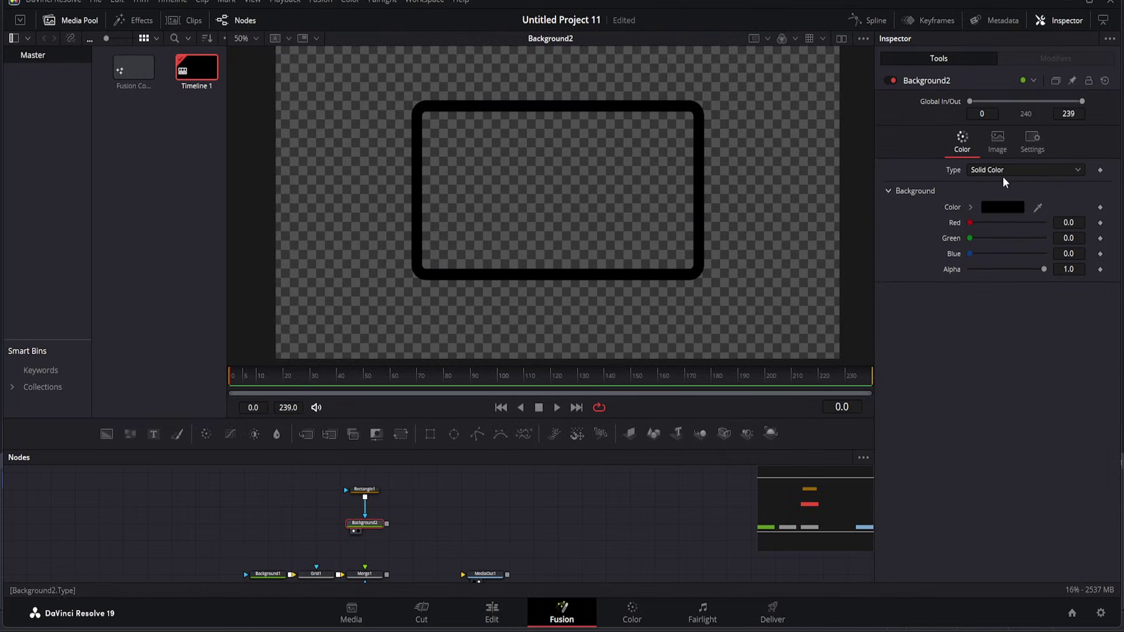
{"action": "left_click", "coordinate": [1003, 170]}
{"action": "left_click", "coordinate": [995, 236]}
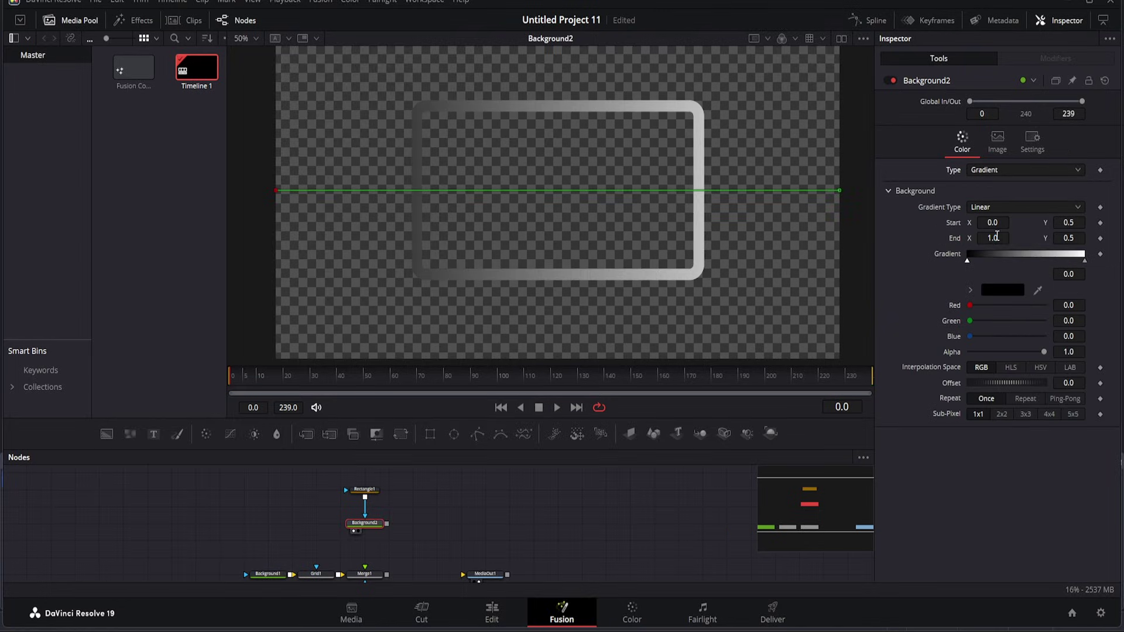
{"action": "left_click", "coordinate": [989, 208]}
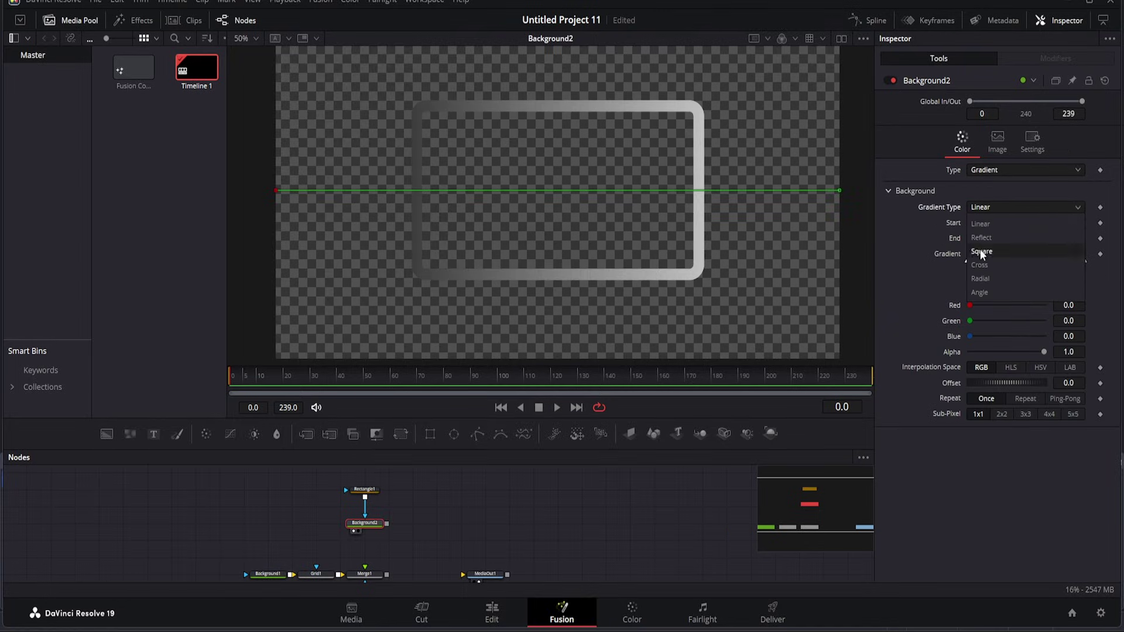
{"action": "left_click", "coordinate": [982, 279]}
{"action": "left_click_drag", "start_coordinate": [275, 191], "coordinate": [518, 187]}
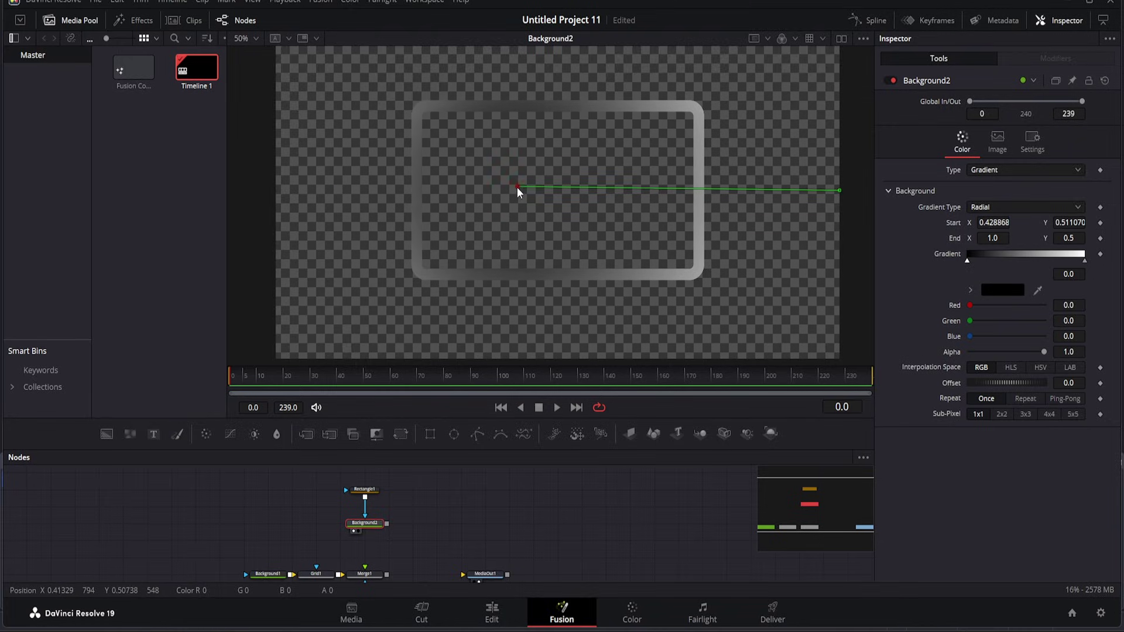
Set the gradient's start color to a bright cyan with red about 0.02, green 1.0 and blue about 0.93.
{"action": "left_click", "coordinate": [1000, 289]}
{"action": "left_click_drag", "start_coordinate": [612, 224], "coordinate": [619, 202]}
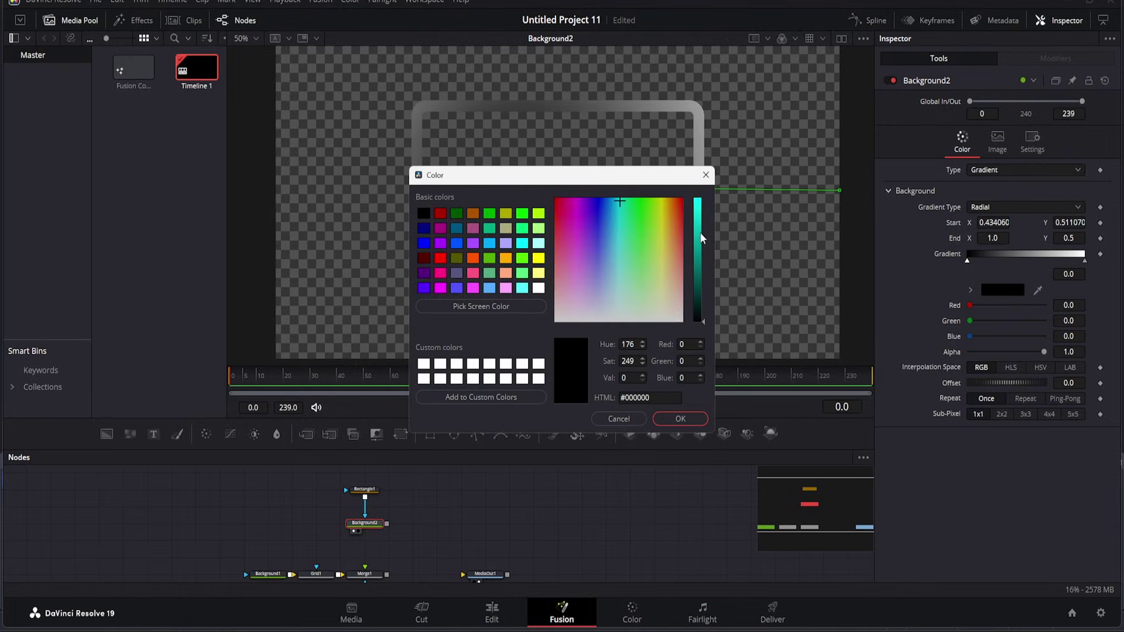
{"action": "left_click_drag", "start_coordinate": [701, 236], "coordinate": [702, 199]}
{"action": "left_click", "coordinate": [694, 419]}
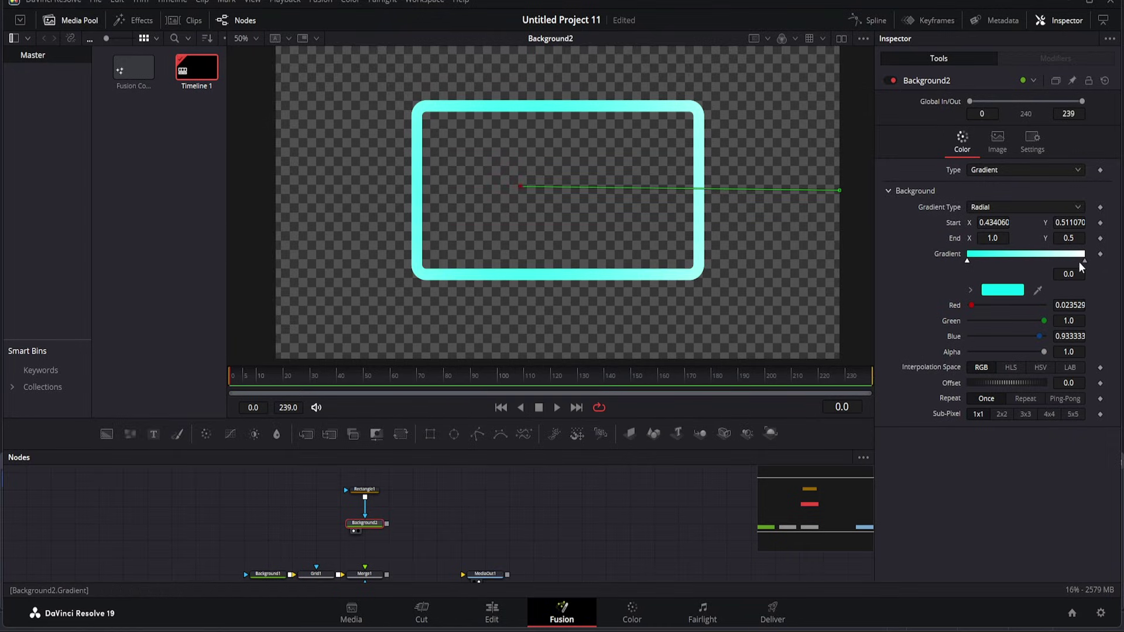
Set the gradient's end color to pure blue, #0000ff.
{"action": "left_click", "coordinate": [1085, 264]}
{"action": "left_click", "coordinate": [1003, 291]}
{"action": "left_click_drag", "start_coordinate": [596, 247], "coordinate": [597, 196]}
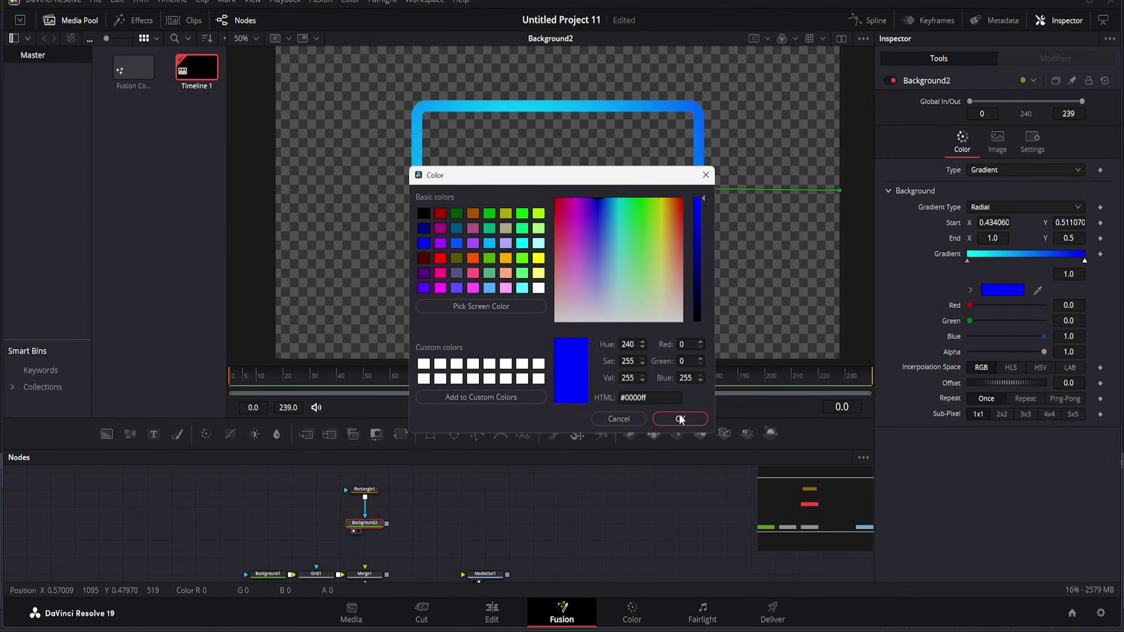
{"action": "left_click", "coordinate": [680, 417]}
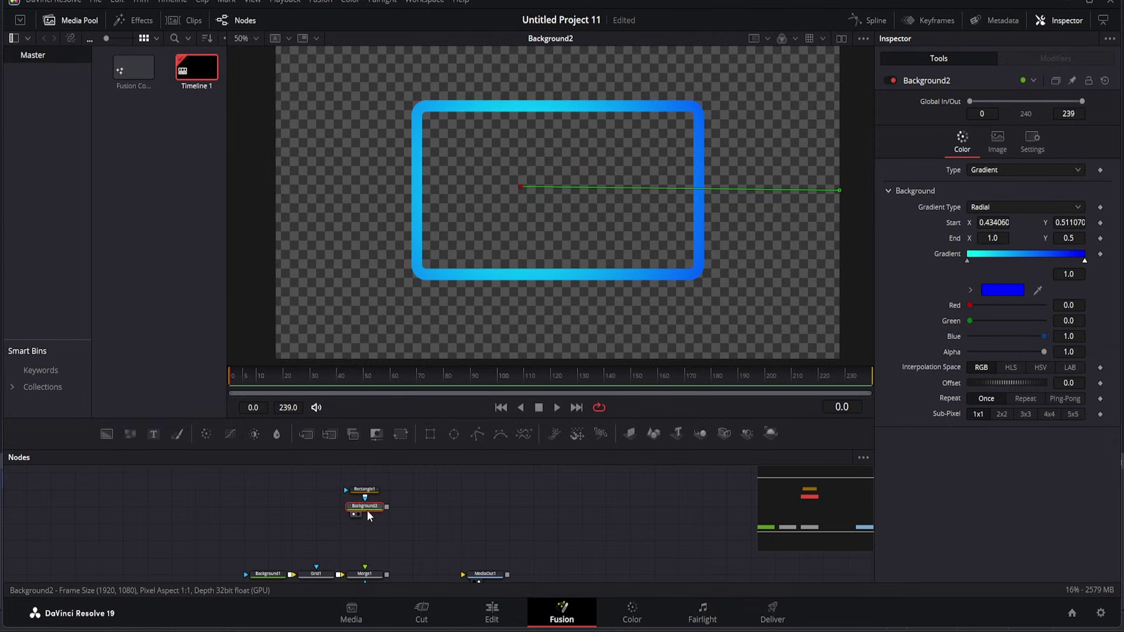
Add a Soft Glow node below the gradient background, show it in the viewer and set its gain to 0.866.
{"action": "key", "text": "shift+space"}
{"action": "type", "text": "Grid"}
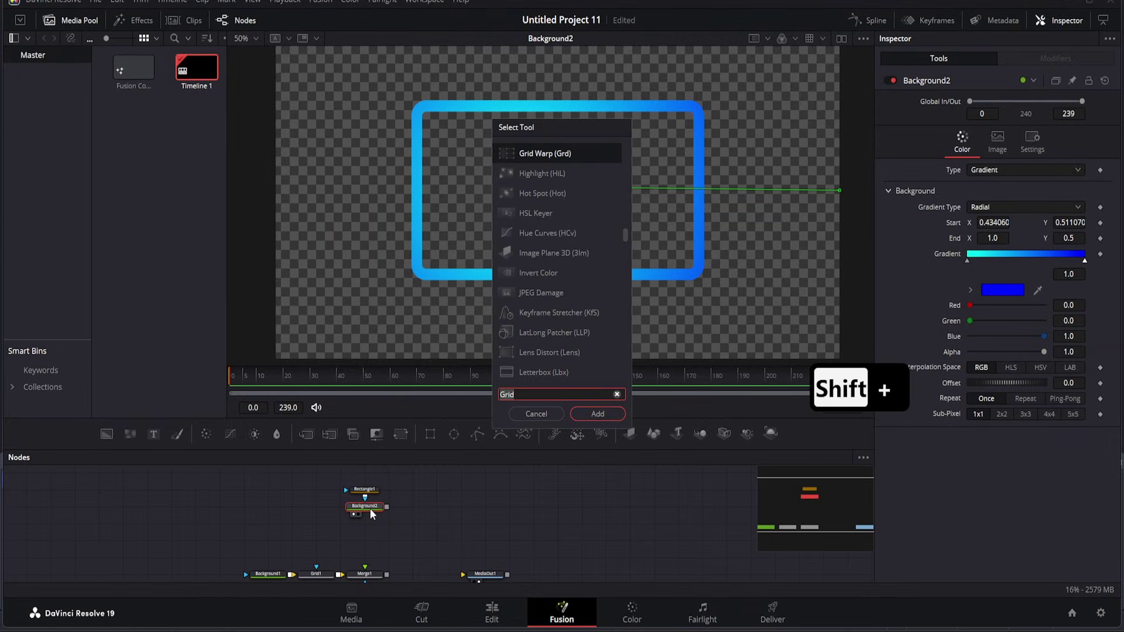
{"action": "type", "text": "soft"}
{"action": "key", "text": "Return"}
{"action": "left_click_drag", "start_coordinate": [414, 507], "coordinate": [368, 527]}
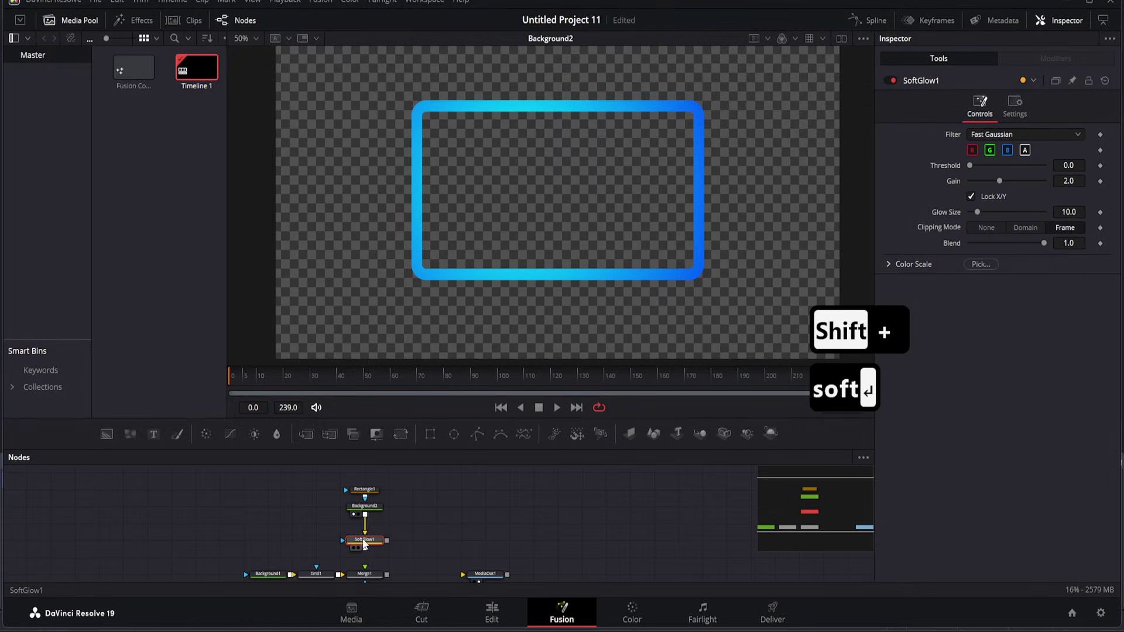
{"action": "key", "text": "1"}
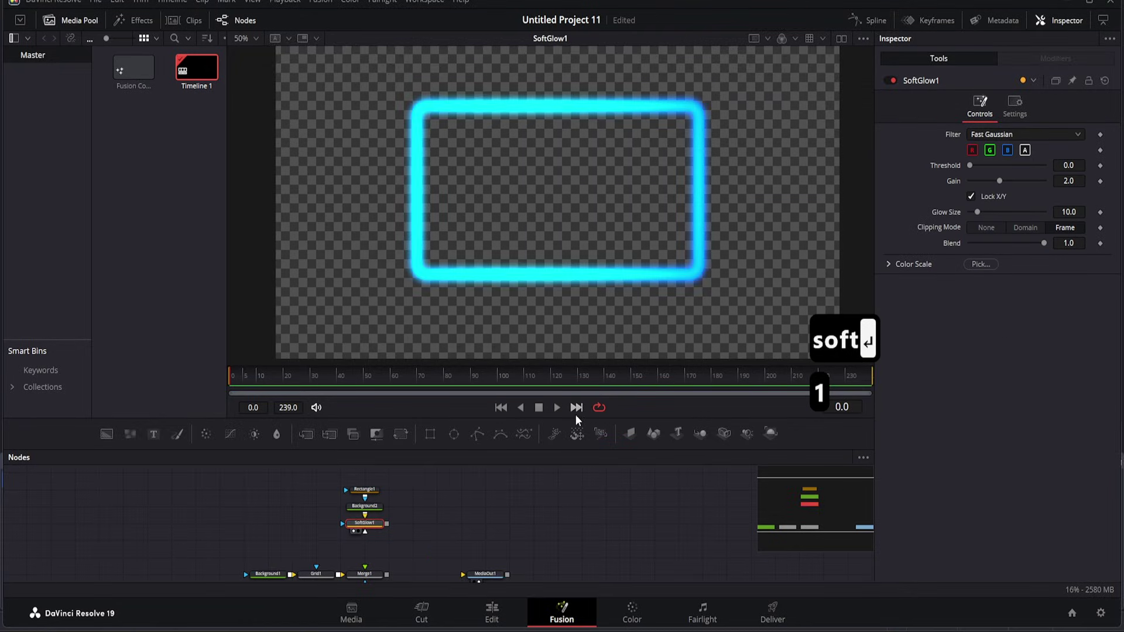
{"action": "left_click_drag", "start_coordinate": [999, 181], "coordinate": [982, 183]}
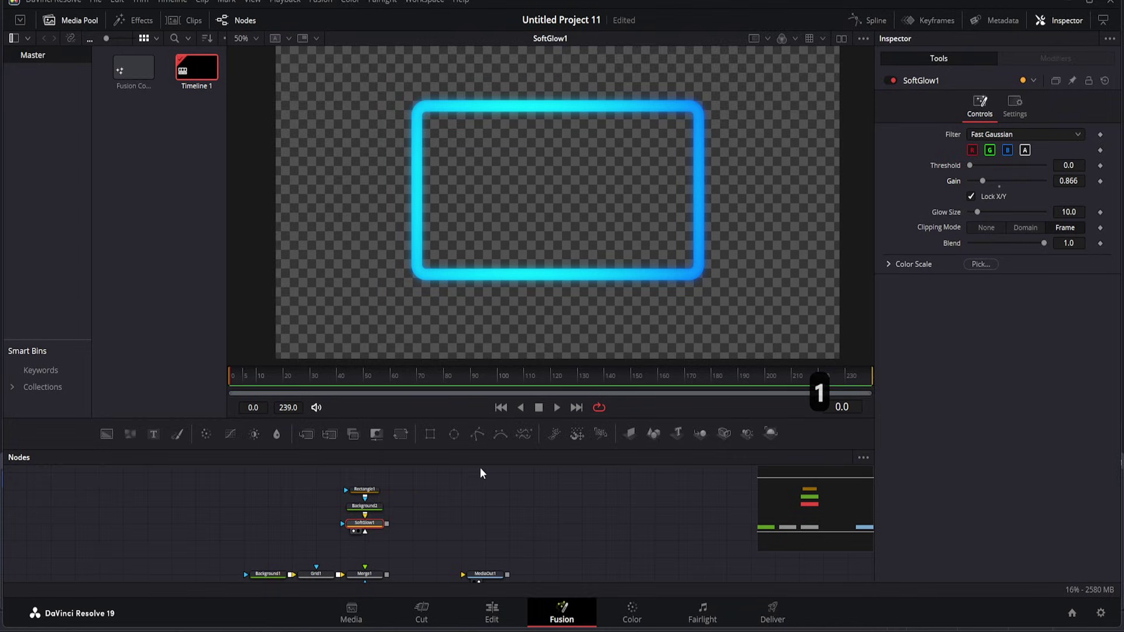
Add a third Background node beside the glowing rectangle's node branch and move that branch above and closer to it.
{"action": "left_click", "coordinate": [391, 523]}
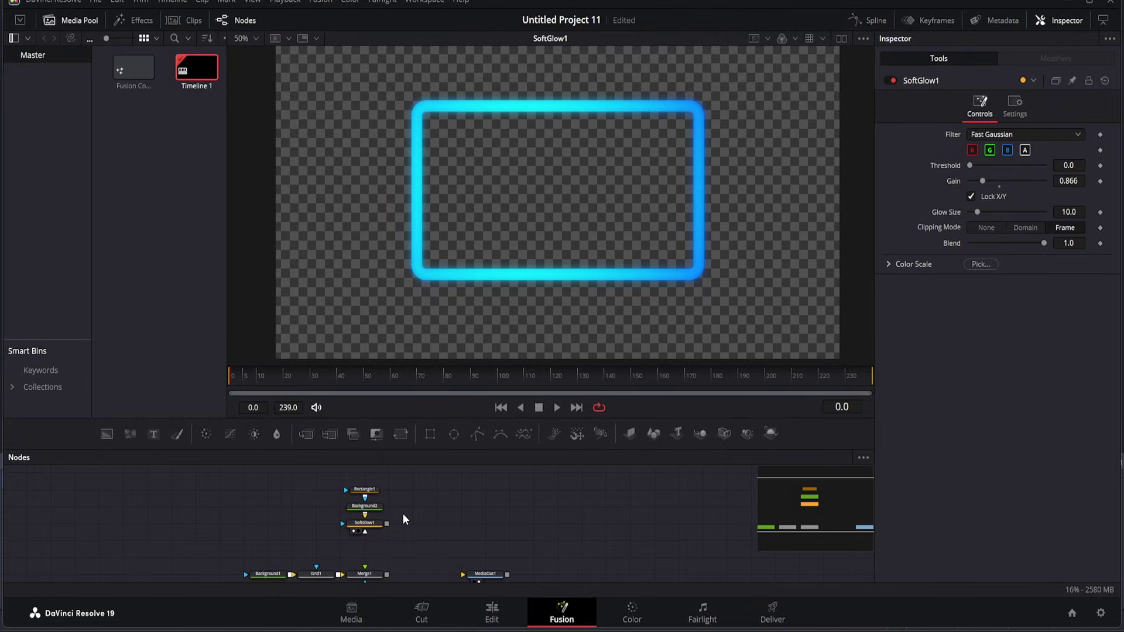
{"action": "left_click_drag", "start_coordinate": [404, 527], "coordinate": [337, 477]}
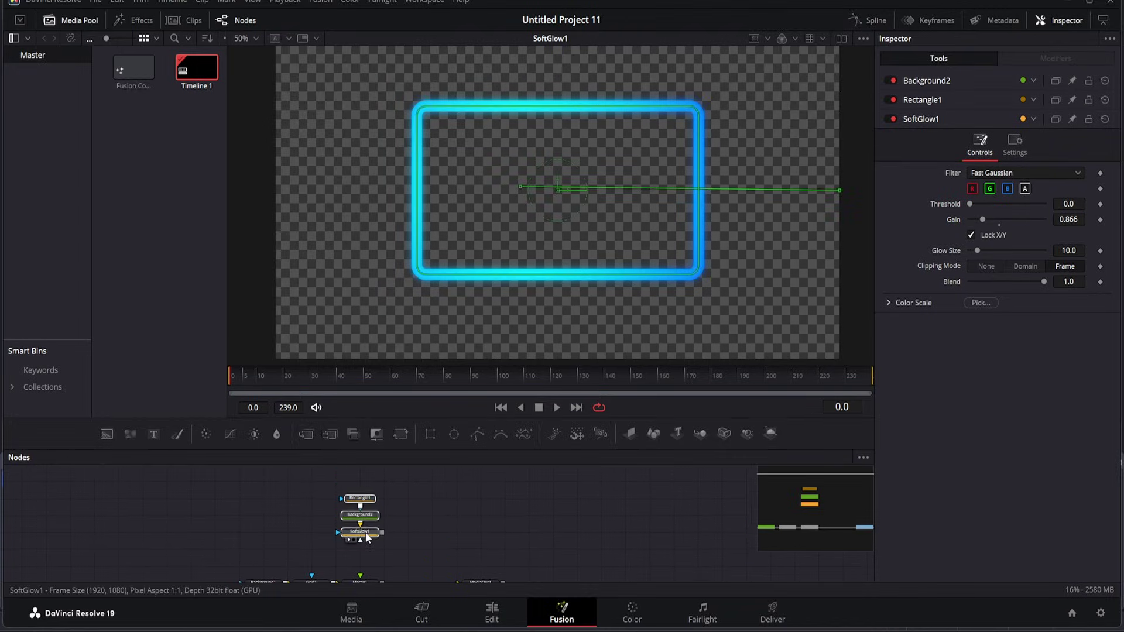
{"action": "left_click", "coordinate": [422, 496]}
{"action": "left_click_drag", "start_coordinate": [108, 437], "coordinate": [237, 523]}
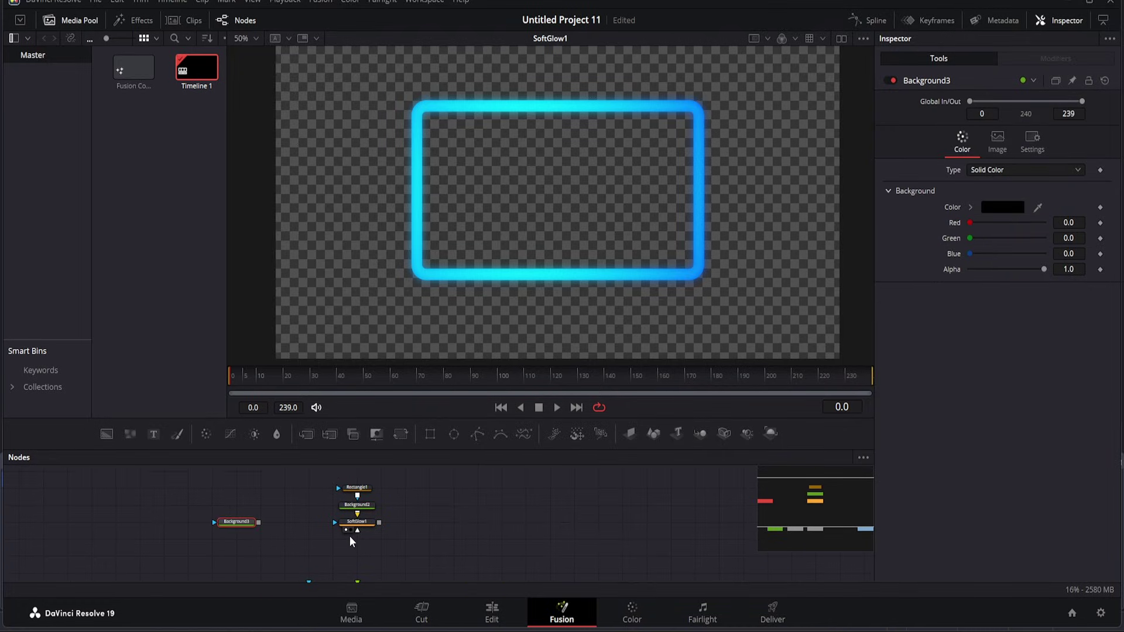
{"action": "left_click_drag", "start_coordinate": [366, 537], "coordinate": [310, 496]}
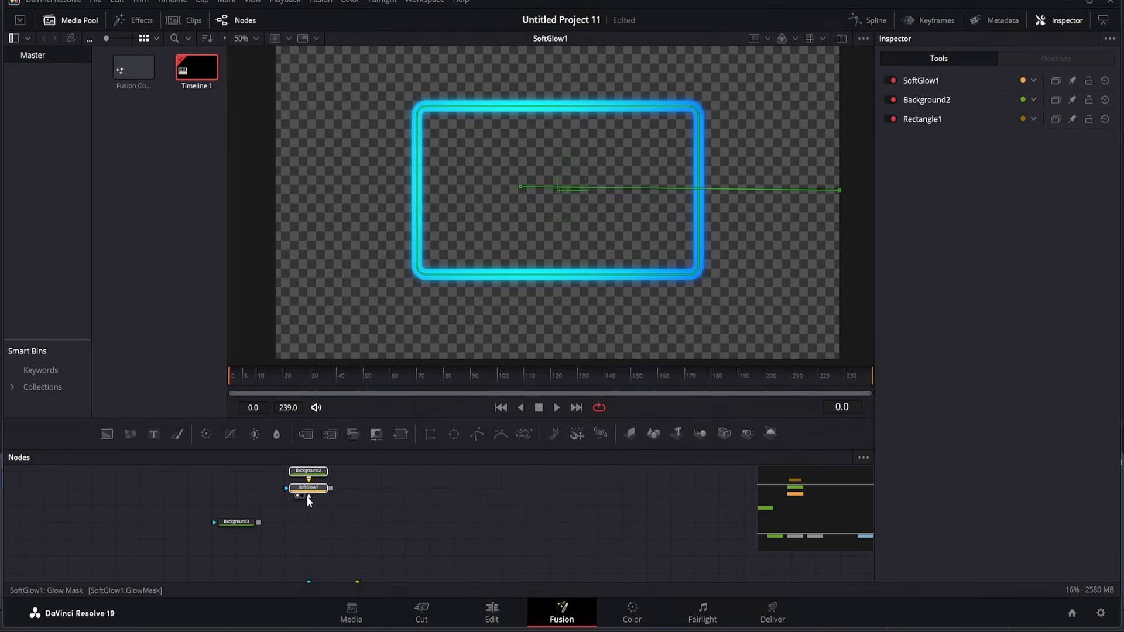
Chain three Merge nodes after the new Background node.
{"action": "left_click", "coordinate": [235, 522]}
{"action": "left_click", "coordinate": [305, 435]}
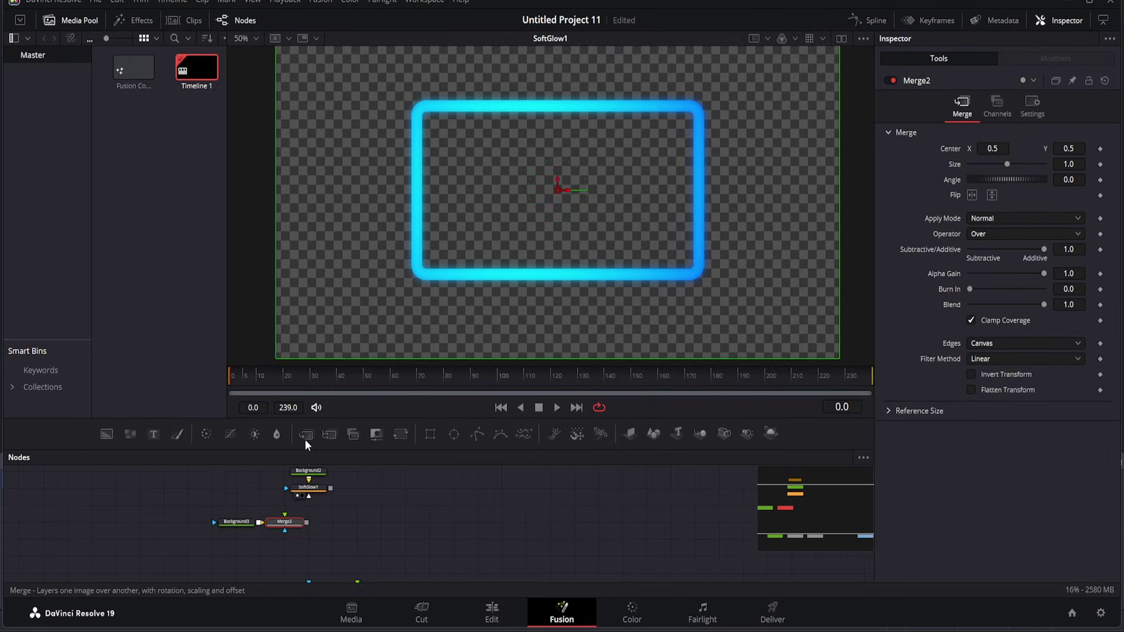
{"action": "left_click", "coordinate": [305, 434]}
{"action": "left_click", "coordinate": [305, 434]}
Place the glowing rectangle branch above the first new Merge and connect its Soft Glow output as the foreground.
{"action": "left_click_drag", "start_coordinate": [332, 511], "coordinate": [270, 463]}
{"action": "left_click_drag", "start_coordinate": [299, 498], "coordinate": [281, 558]}
{"action": "left_click", "coordinate": [275, 520]}
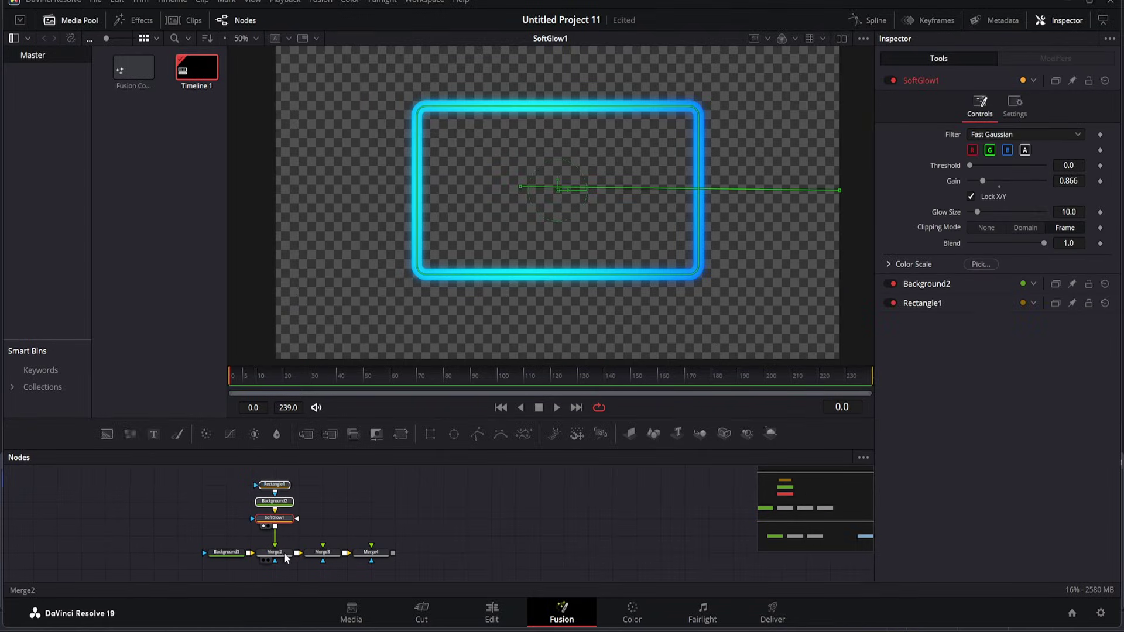
{"action": "left_click", "coordinate": [318, 486]}
Paste two copies of the rectangle branch, connect them to the second and third new Merge nodes, and view the last Merge.
{"action": "left_click_drag", "start_coordinate": [276, 532], "coordinate": [276, 535]}
{"action": "key", "text": "ctrl+c"}
{"action": "left_click", "coordinate": [350, 497]}
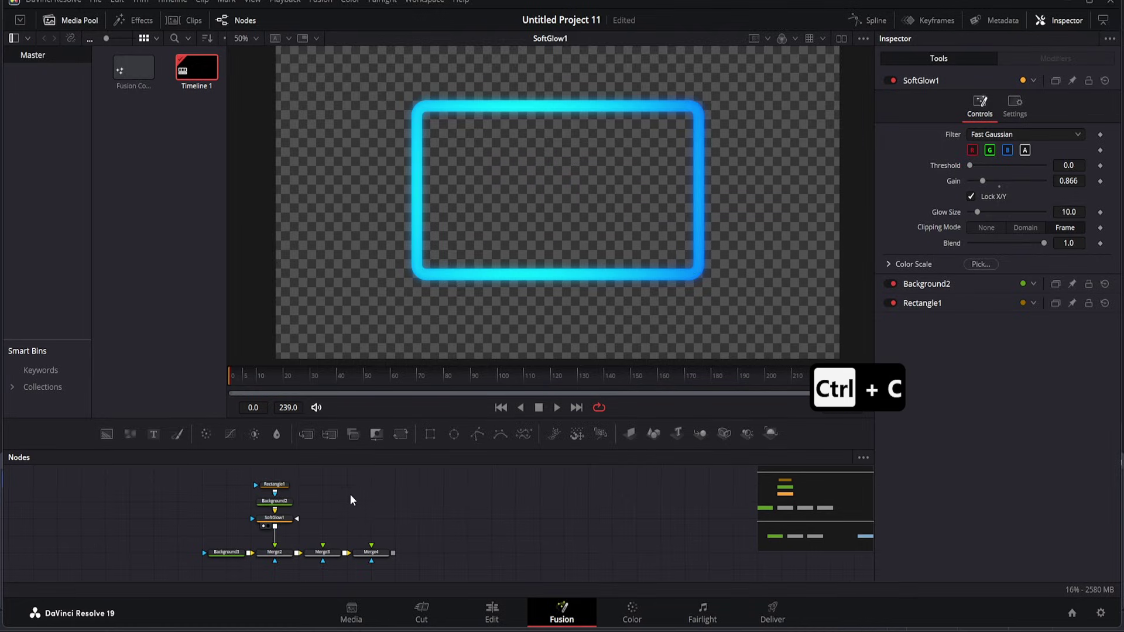
{"action": "key", "text": "ctrl+v"}
{"action": "left_click_drag", "start_coordinate": [345, 519], "coordinate": [323, 545]}
{"action": "key", "text": "ctrl+v"}
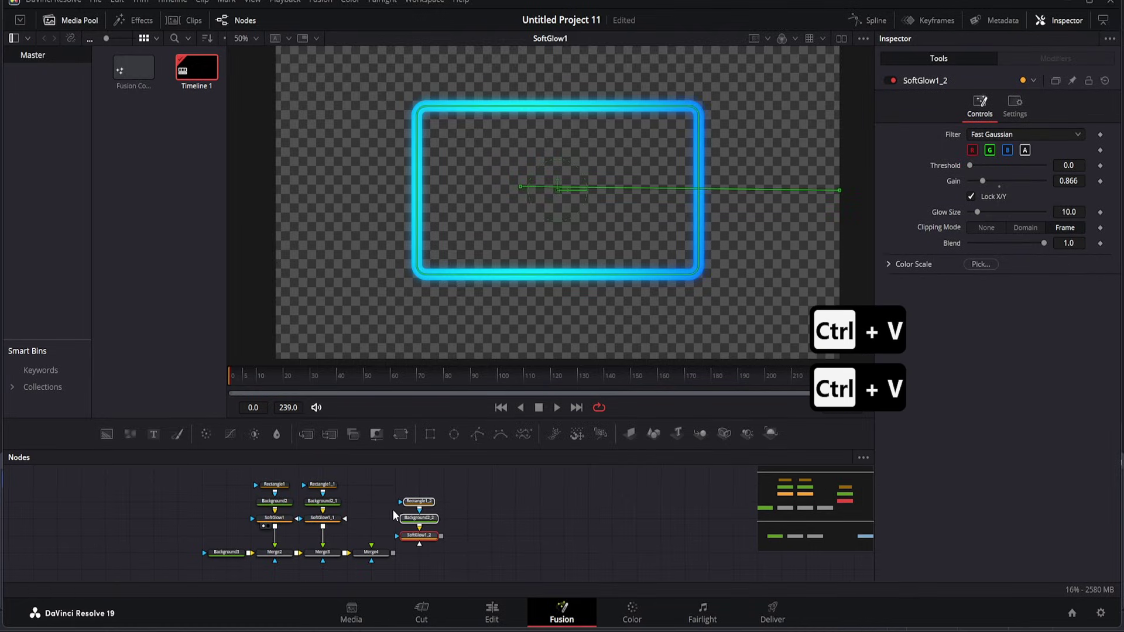
{"action": "left_click_drag", "start_coordinate": [438, 535], "coordinate": [372, 550]}
{"action": "left_click", "coordinate": [371, 552]}
{"action": "key", "text": "1"}
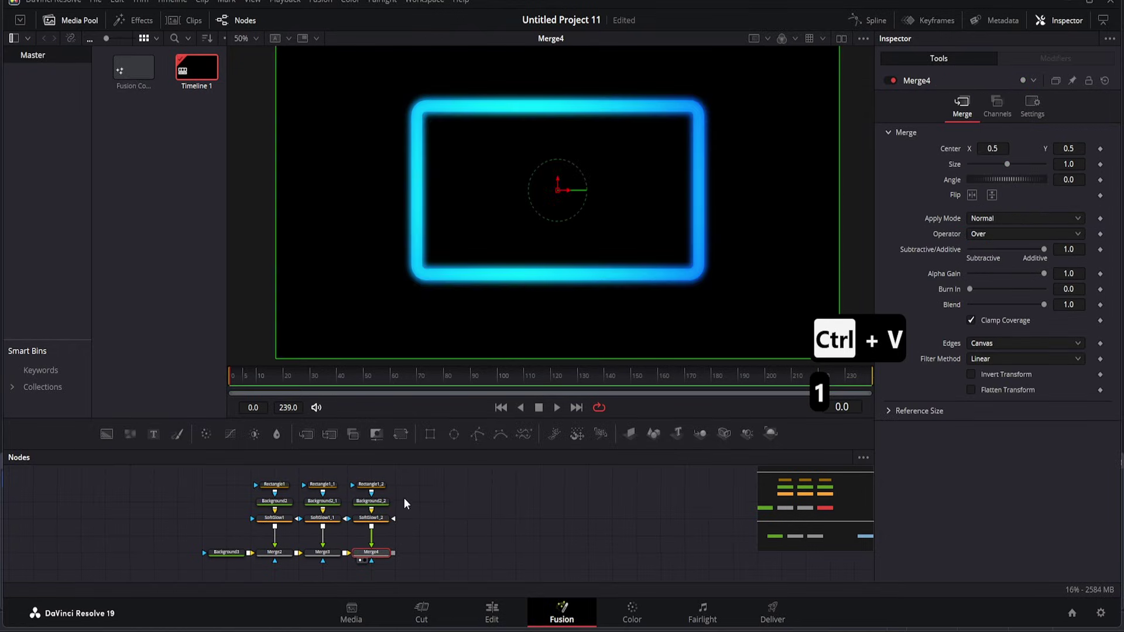
Move the three rectangle branches up from their Merge nodes and insert a Transform node after the first Soft Glow.
{"action": "left_click", "coordinate": [277, 554]}
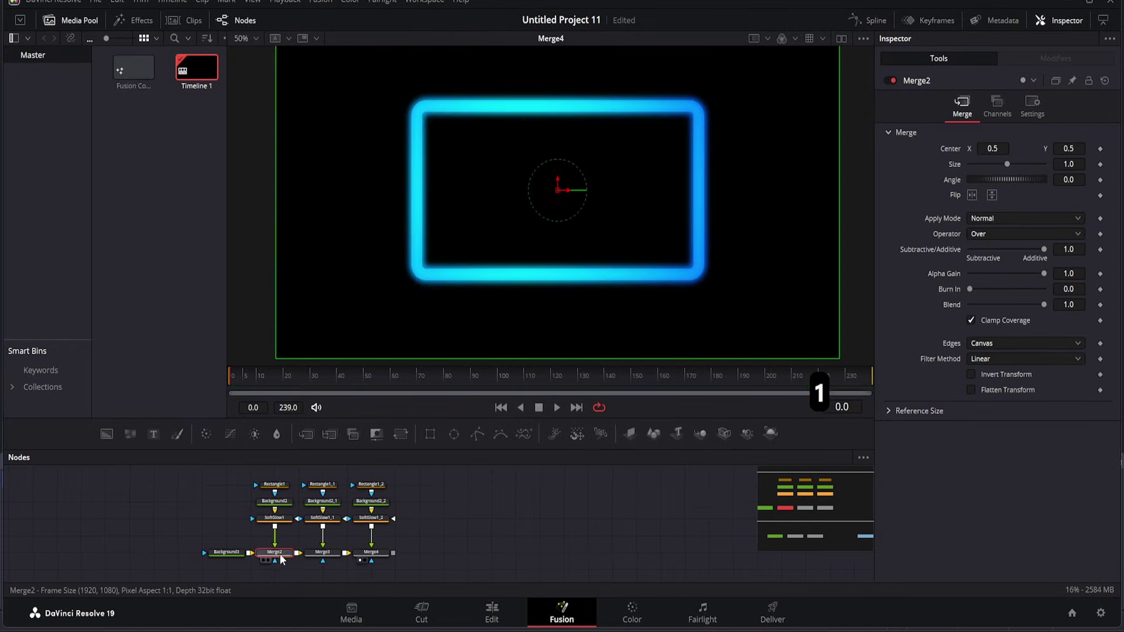
{"action": "left_click_drag", "start_coordinate": [252, 472], "coordinate": [381, 507]}
{"action": "left_click", "coordinate": [379, 505]}
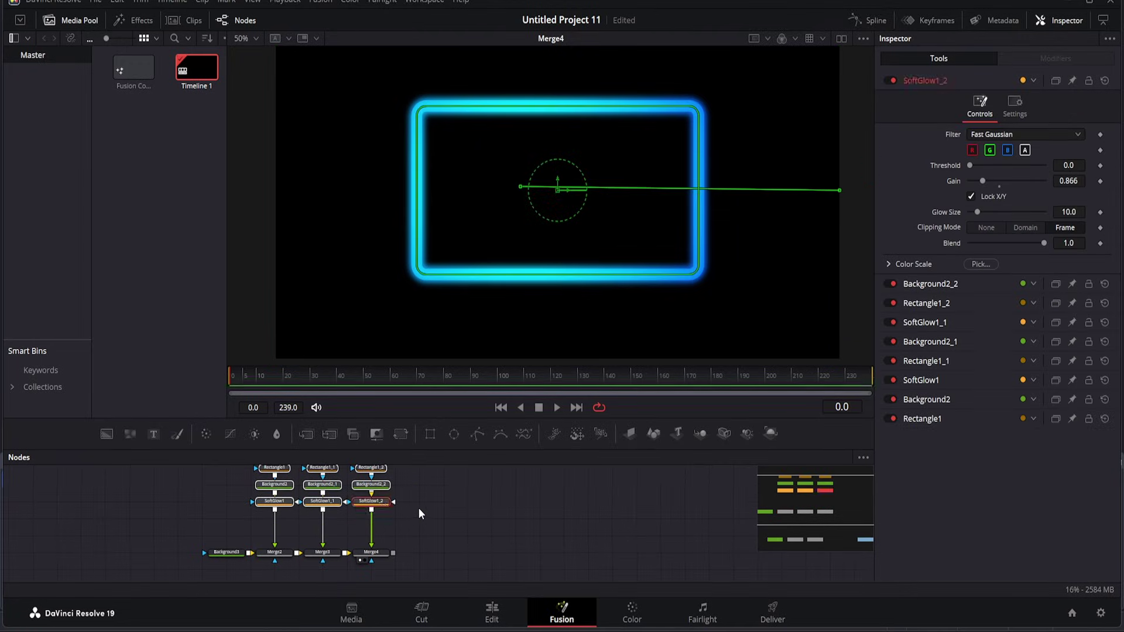
{"action": "left_click", "coordinate": [286, 502]}
{"action": "left_click", "coordinate": [398, 438]}
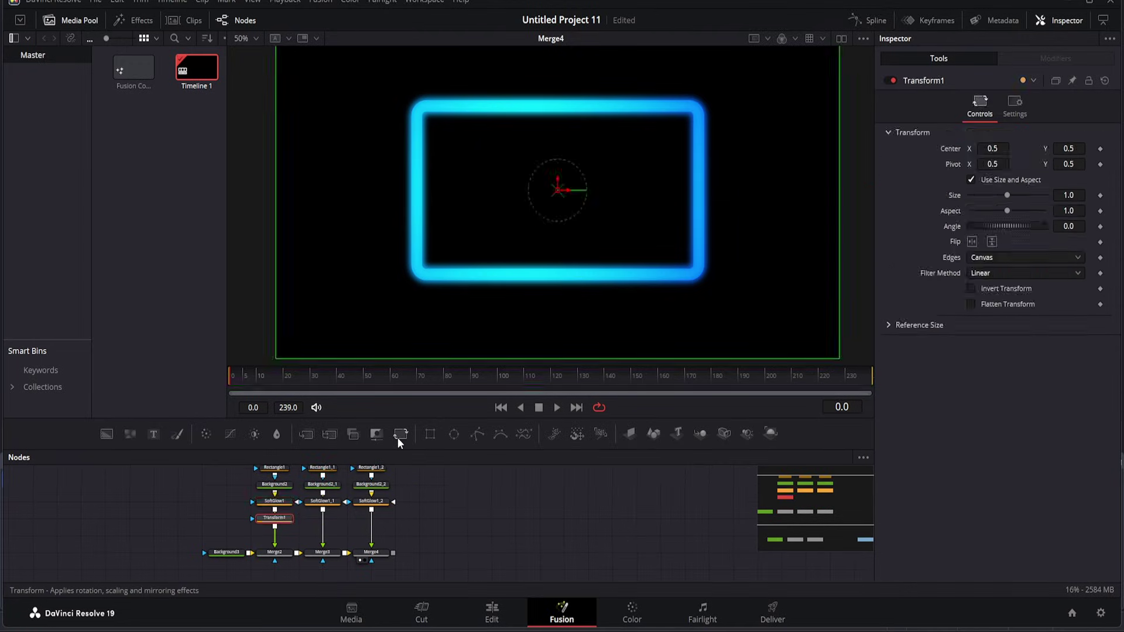
{"action": "left_click", "coordinate": [322, 501]}
{"action": "left_click", "coordinate": [397, 442]}
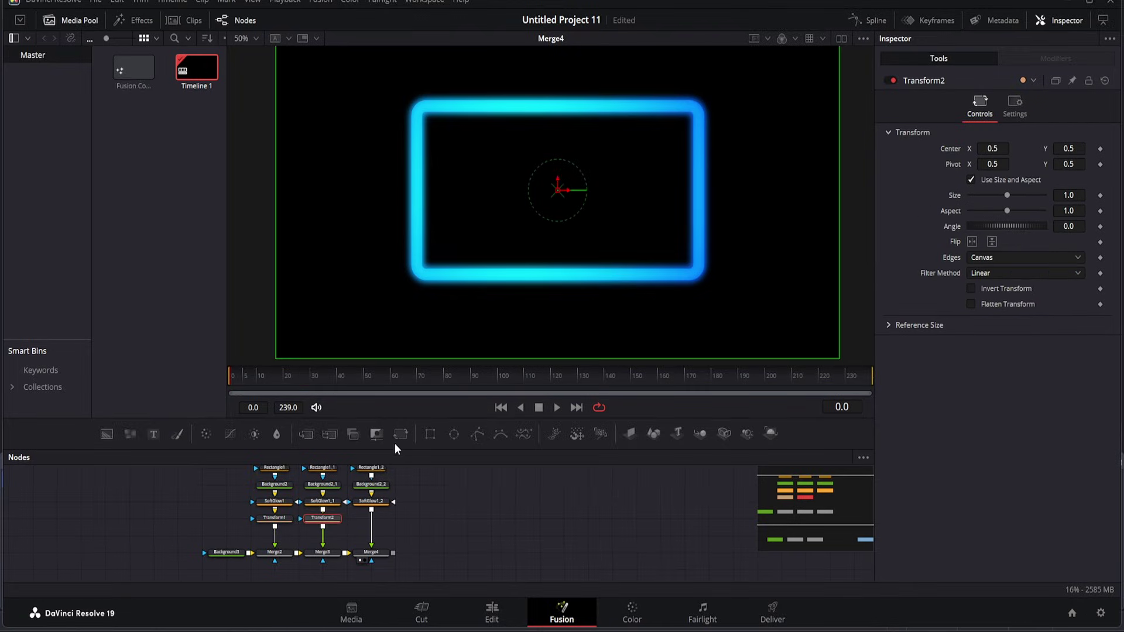
{"action": "key", "text": "BackSpace"}
Set the Transform's size to 0.41 and insert a copy of it after each of the other two Soft Glow nodes.
{"action": "left_click", "coordinate": [274, 518]}
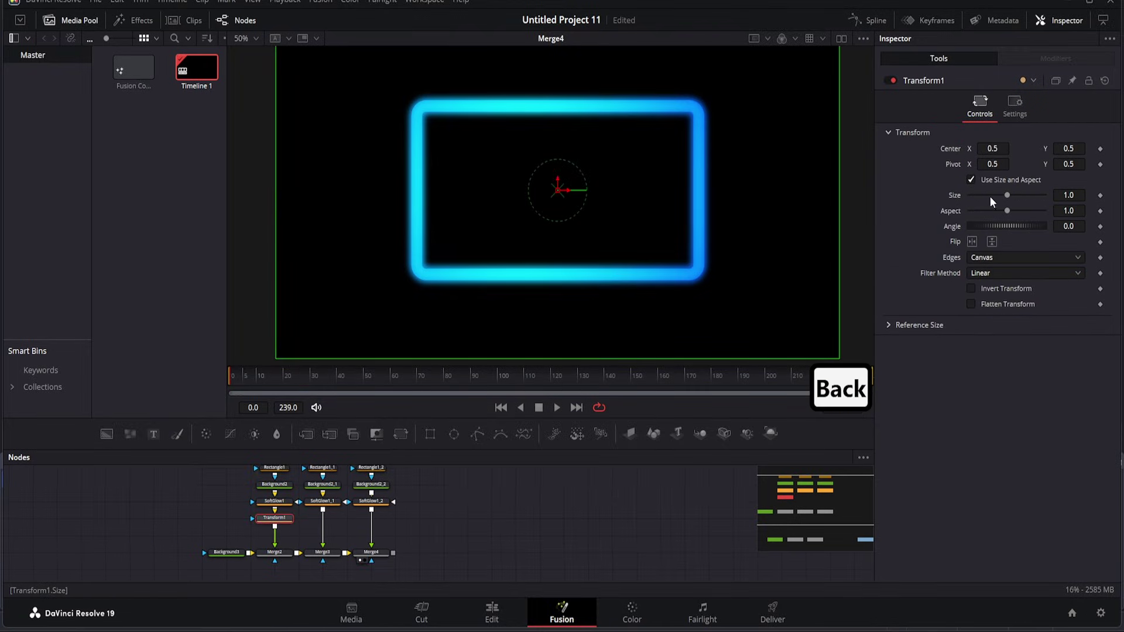
{"action": "left_click_drag", "start_coordinate": [1003, 194], "coordinate": [982, 195]}
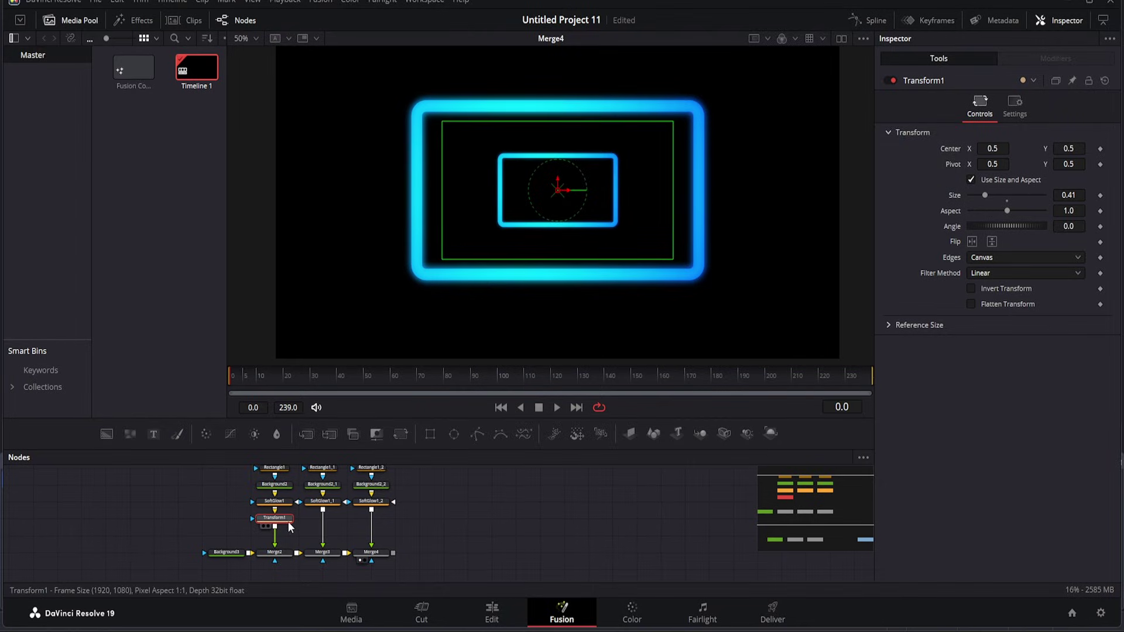
{"action": "key", "text": "ctrl+c"}
{"action": "key", "text": "ctrl+v"}
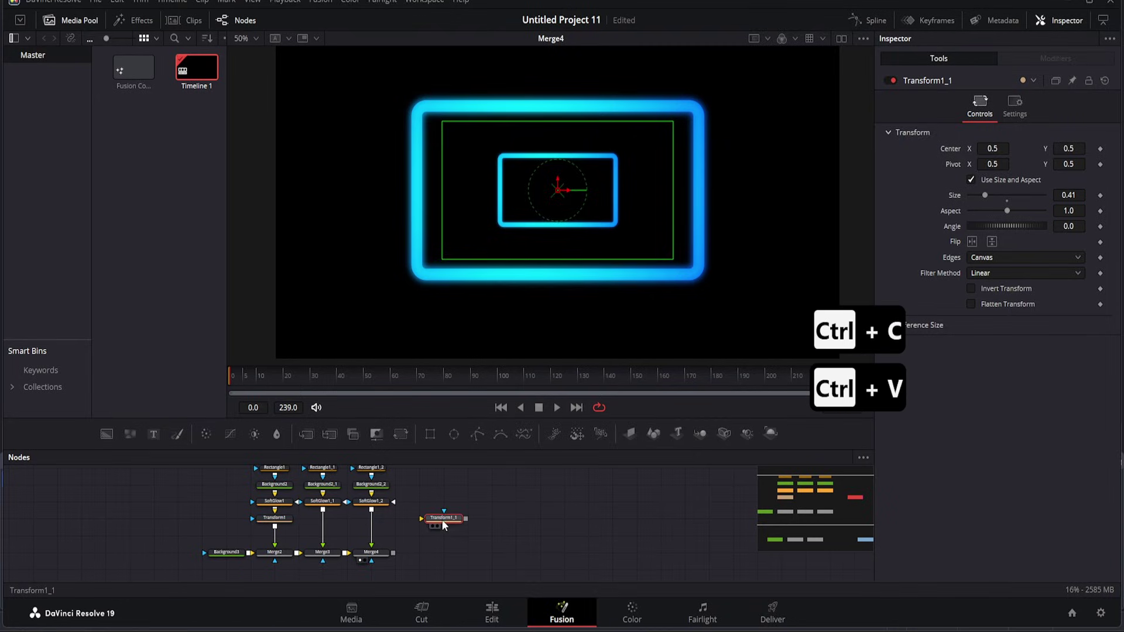
{"action": "left_click_drag", "start_coordinate": [327, 524], "coordinate": [324, 524]}
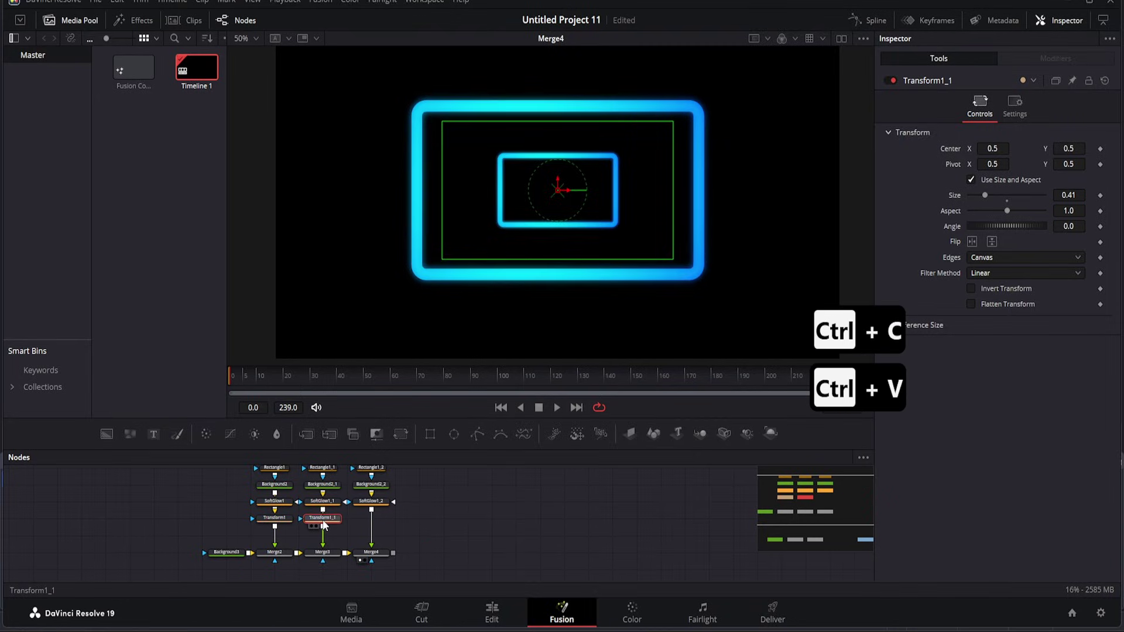
{"action": "key", "text": "ctrl+v"}
{"action": "left_click_drag", "start_coordinate": [442, 519], "coordinate": [370, 521]}
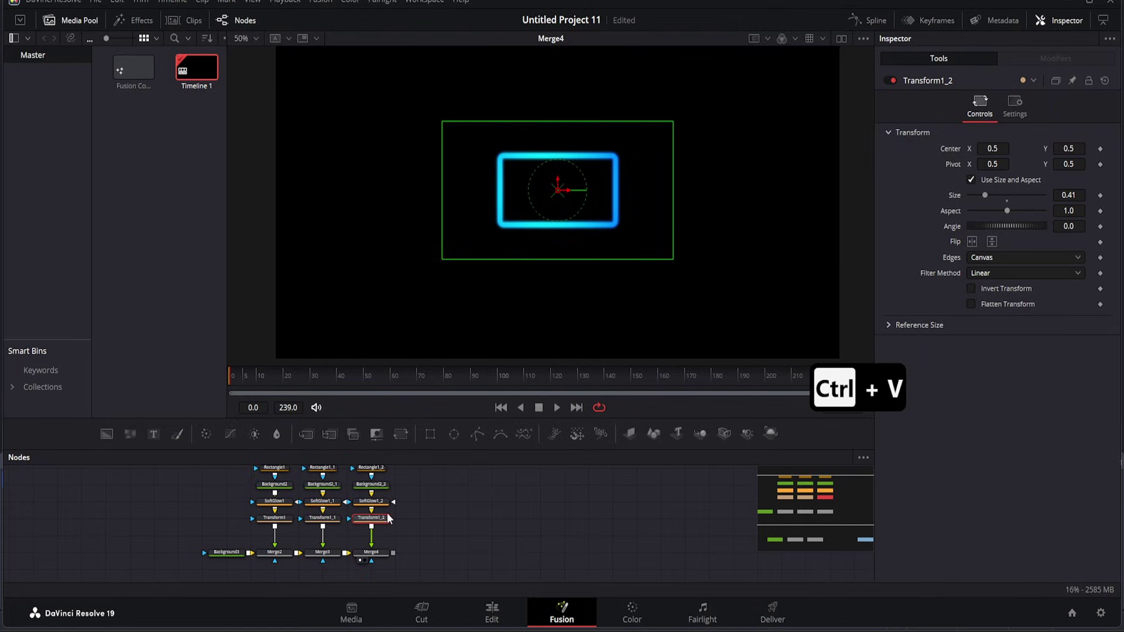
Shift the third branch's rectangle left to a center X of about 0.23 and the second branch's right to about 0.78.
{"action": "left_click_drag", "start_coordinate": [566, 192], "coordinate": [415, 193]}
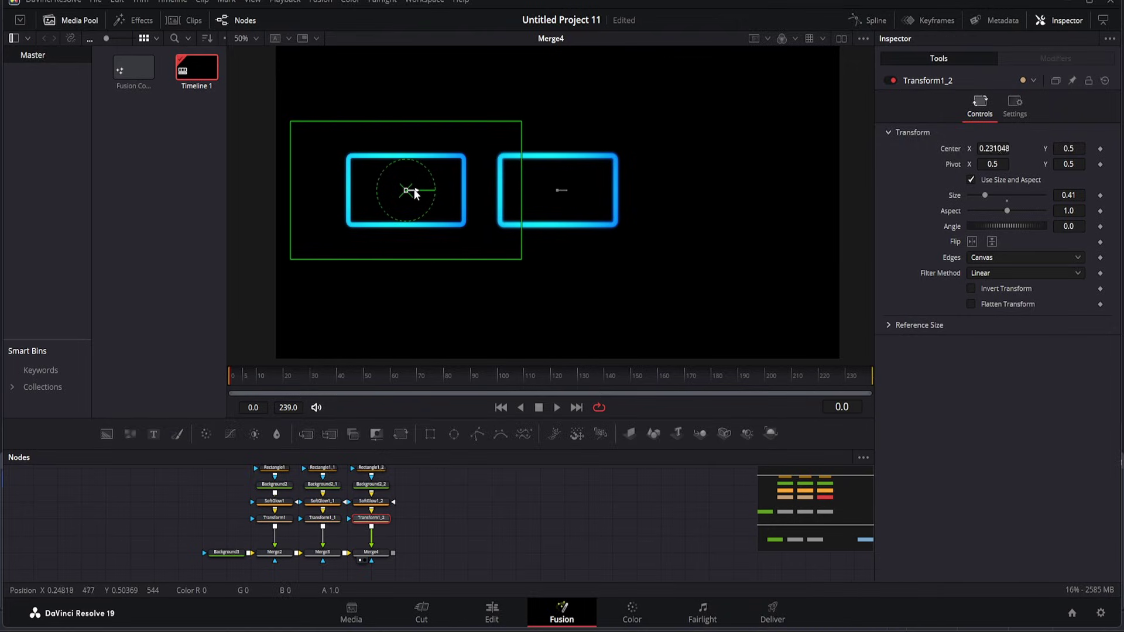
{"action": "left_click", "coordinate": [323, 518]}
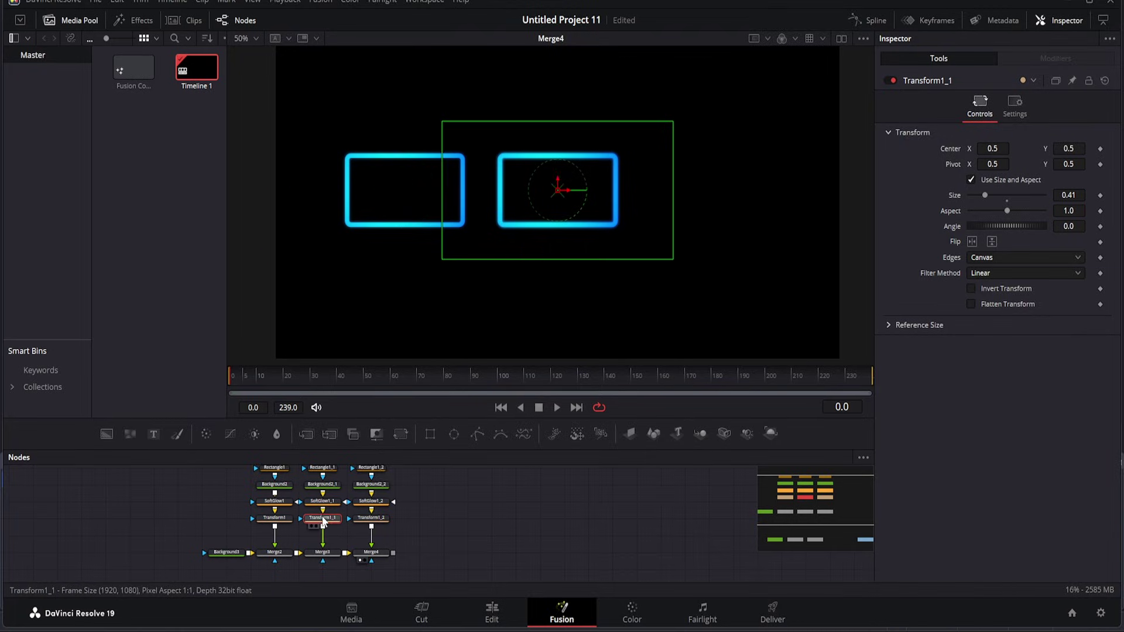
{"action": "left_click_drag", "start_coordinate": [577, 190], "coordinate": [729, 193]}
{"action": "left_click", "coordinate": [517, 507]}
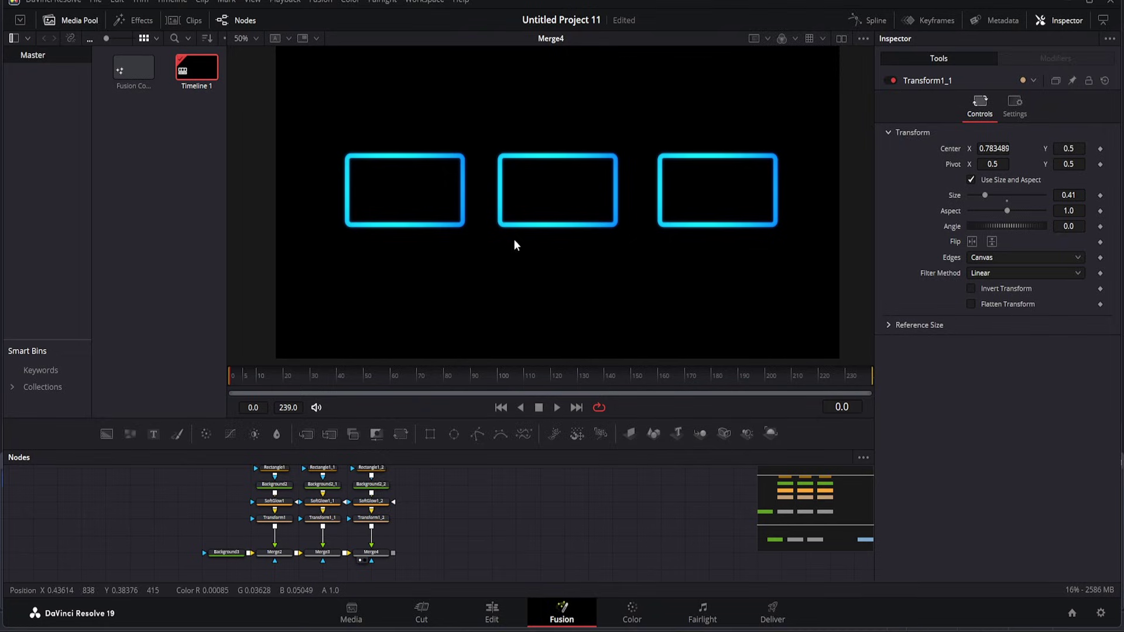
Make the Background node feeding the rectangles' Merge chain transparent by setting its alpha to 0.0.
{"action": "left_click", "coordinate": [384, 552]}
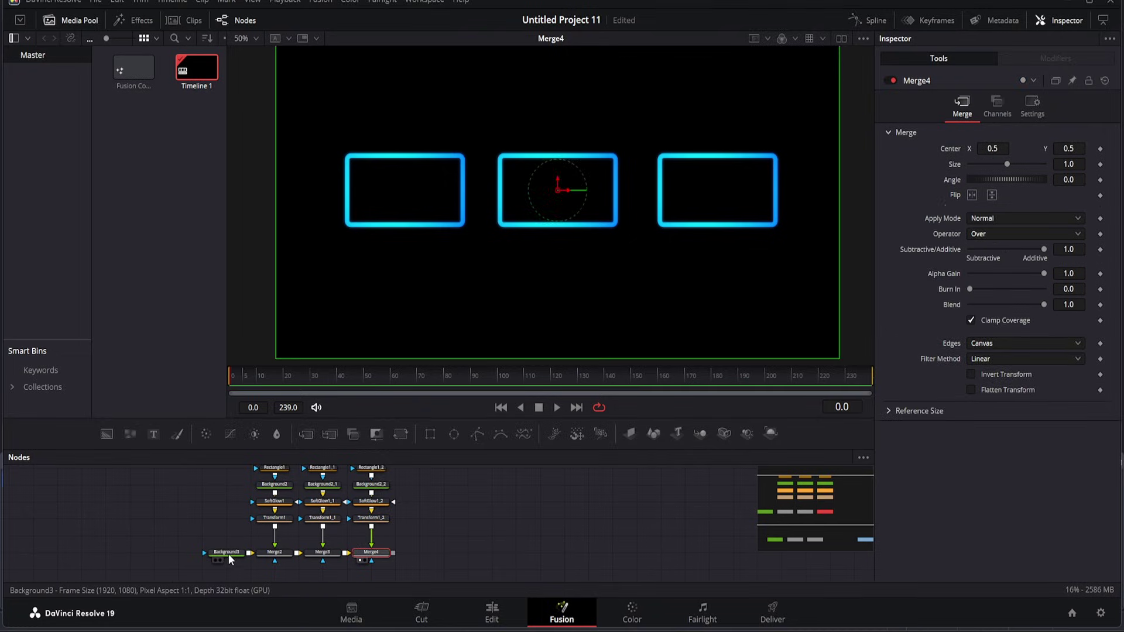
{"action": "left_click", "coordinate": [229, 554]}
{"action": "left_click_drag", "start_coordinate": [1041, 271], "coordinate": [941, 275]}
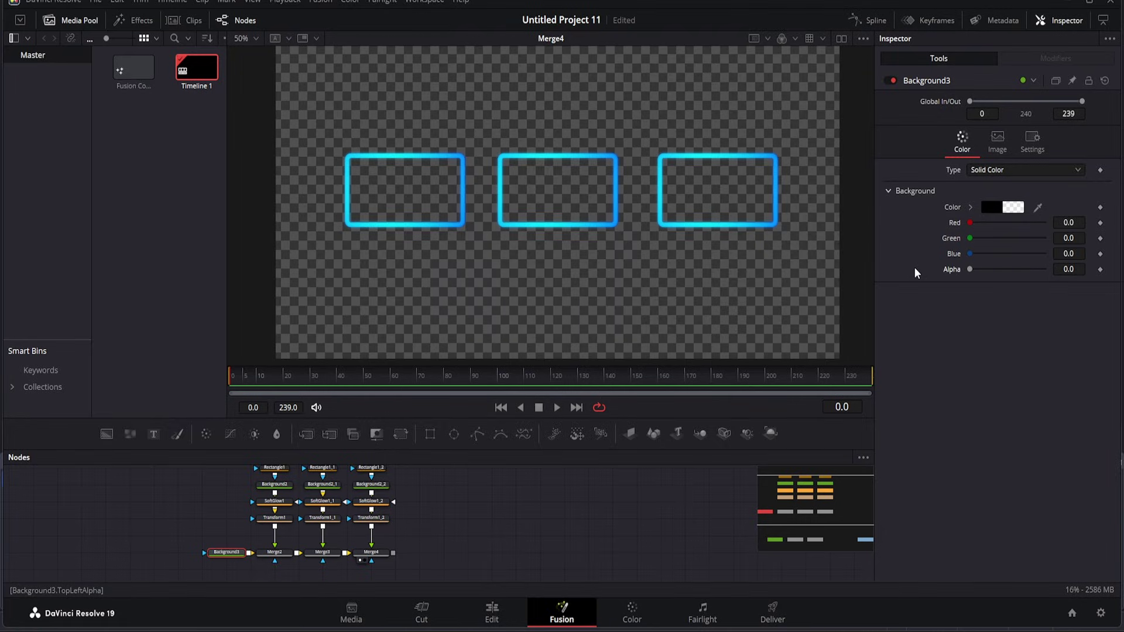
Connect the last rectangle Merge as the foreground of the Merge after the Grid node and view the combined result.
{"action": "left_click", "coordinate": [475, 548]}
{"action": "scroll", "coordinate": [474, 533], "scroll_direction": "down", "scroll_amount": 1}
{"action": "left_click_drag", "start_coordinate": [475, 533], "coordinate": [451, 491]}
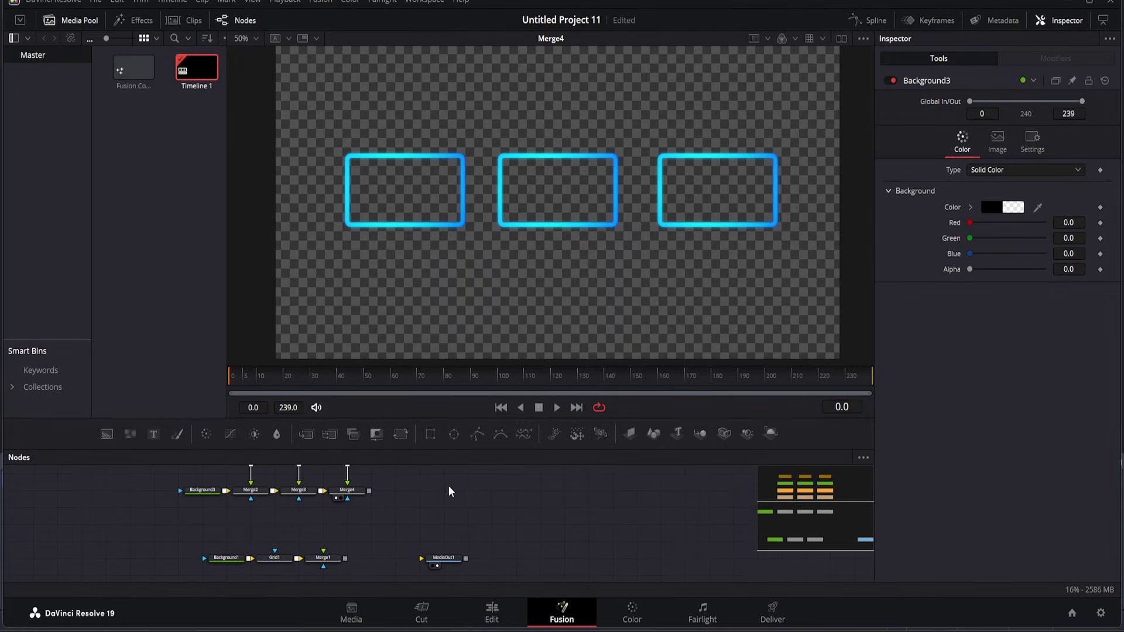
{"action": "left_click", "coordinate": [337, 560]}
{"action": "left_click_drag", "start_coordinate": [369, 490], "coordinate": [375, 490]}
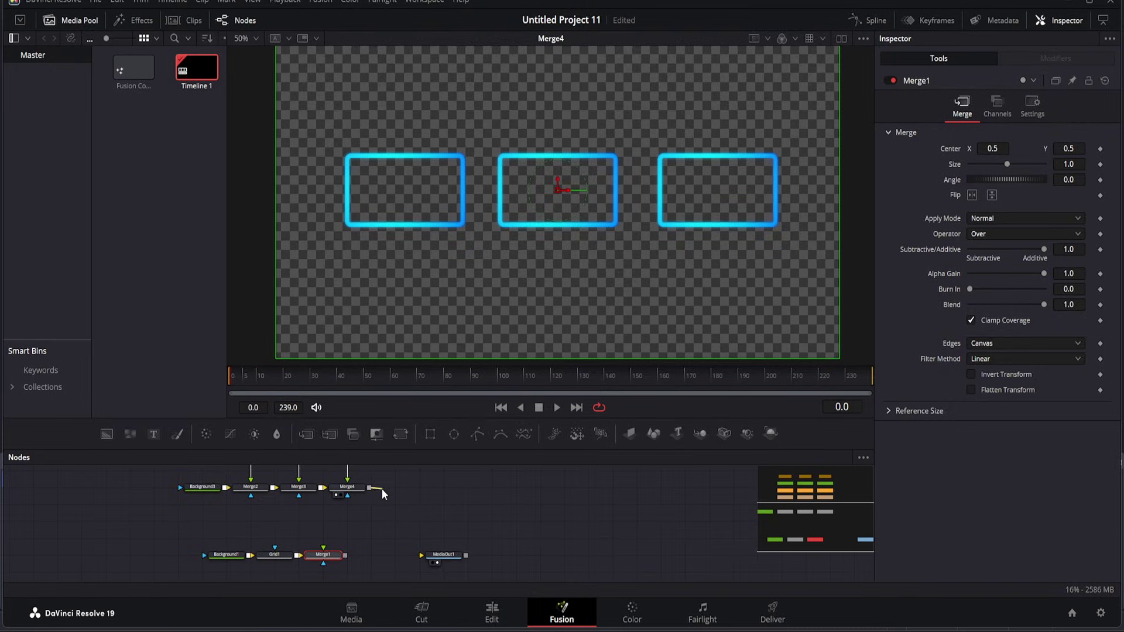
{"action": "left_click_drag", "start_coordinate": [362, 528], "coordinate": [329, 553]}
{"action": "key", "text": "1"}
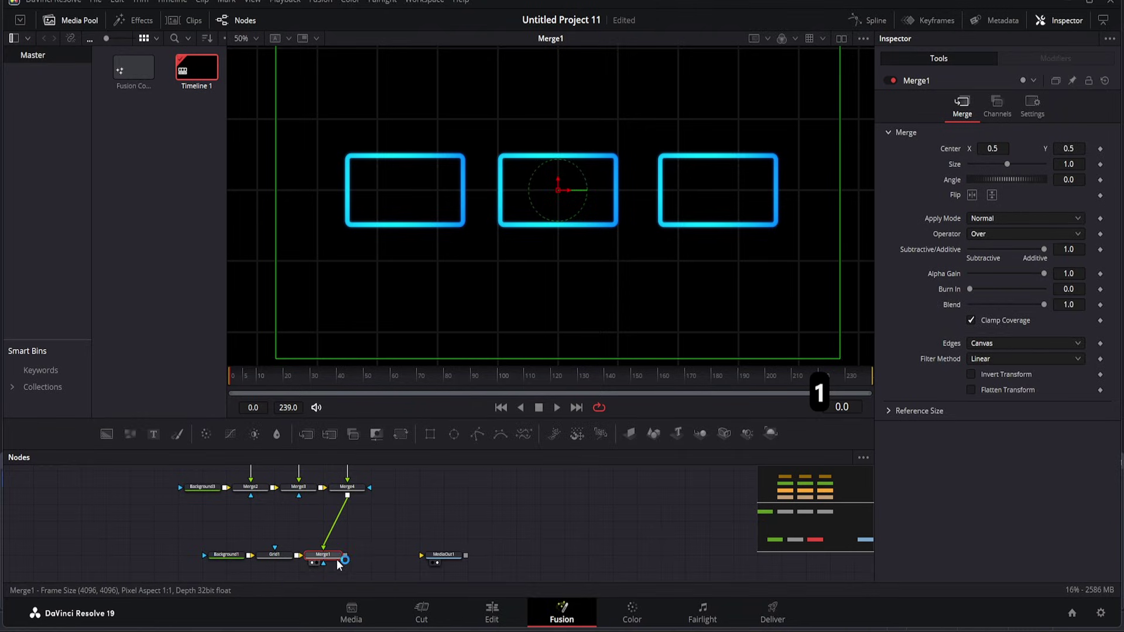
Keyframe the grid Merge's blend from 0.0 at frame 0 to 1.0 at frame 5 and play back the fade-in.
{"action": "left_click", "coordinate": [1034, 108]}
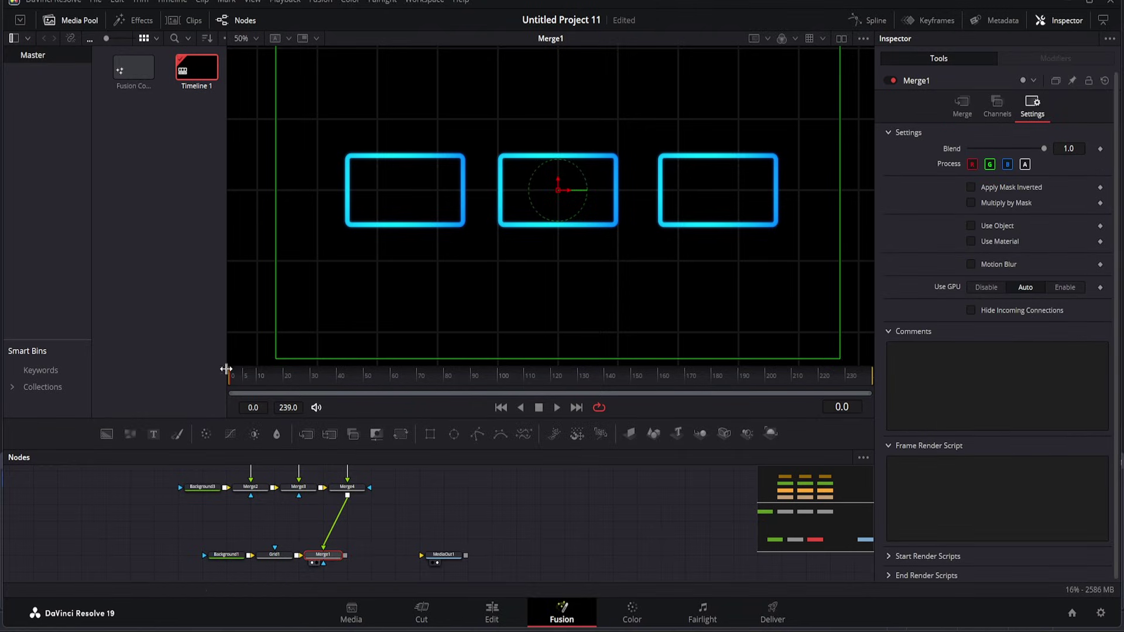
{"action": "left_click_drag", "start_coordinate": [1045, 147], "coordinate": [969, 150]}
{"action": "left_click", "coordinate": [1100, 149]}
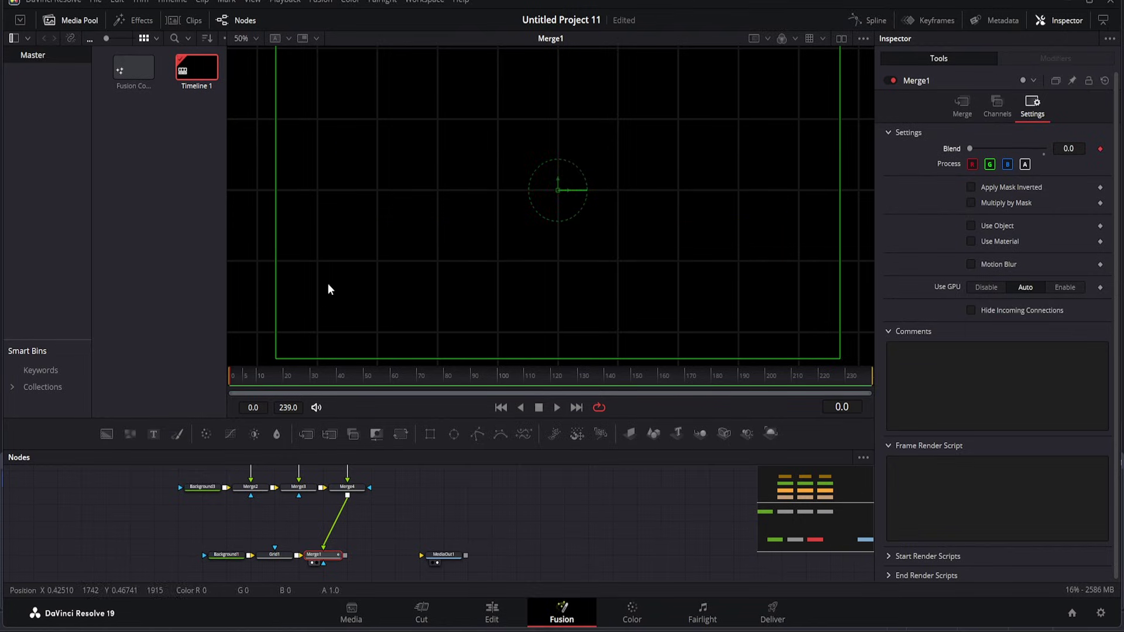
{"action": "key", "text": "Right"}
{"action": "key", "text": "Right"}
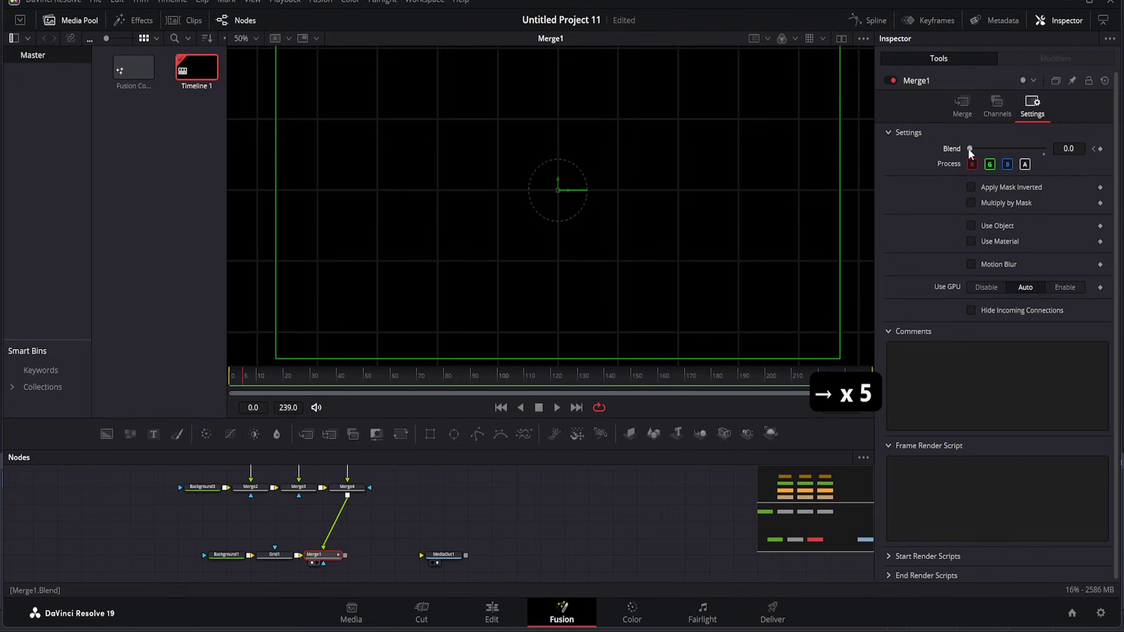
{"action": "left_click_drag", "start_coordinate": [971, 148], "coordinate": [1058, 174]}
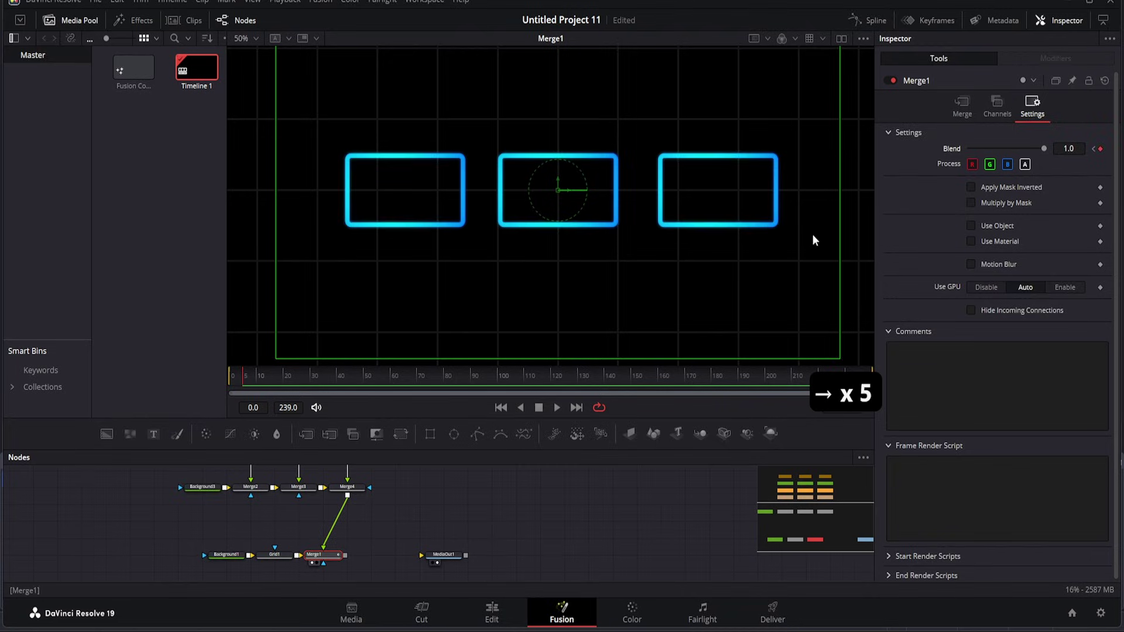
{"action": "left_click", "coordinate": [230, 380]}
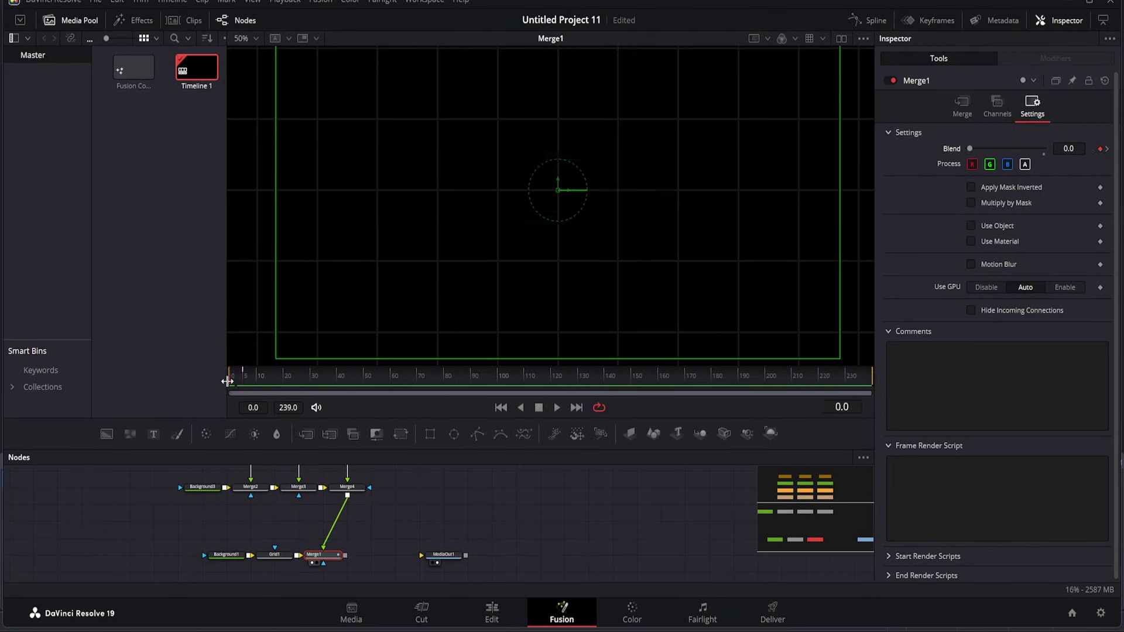
{"action": "left_click", "coordinate": [270, 377]}
{"action": "left_click_drag", "start_coordinate": [269, 380], "coordinate": [218, 381]}
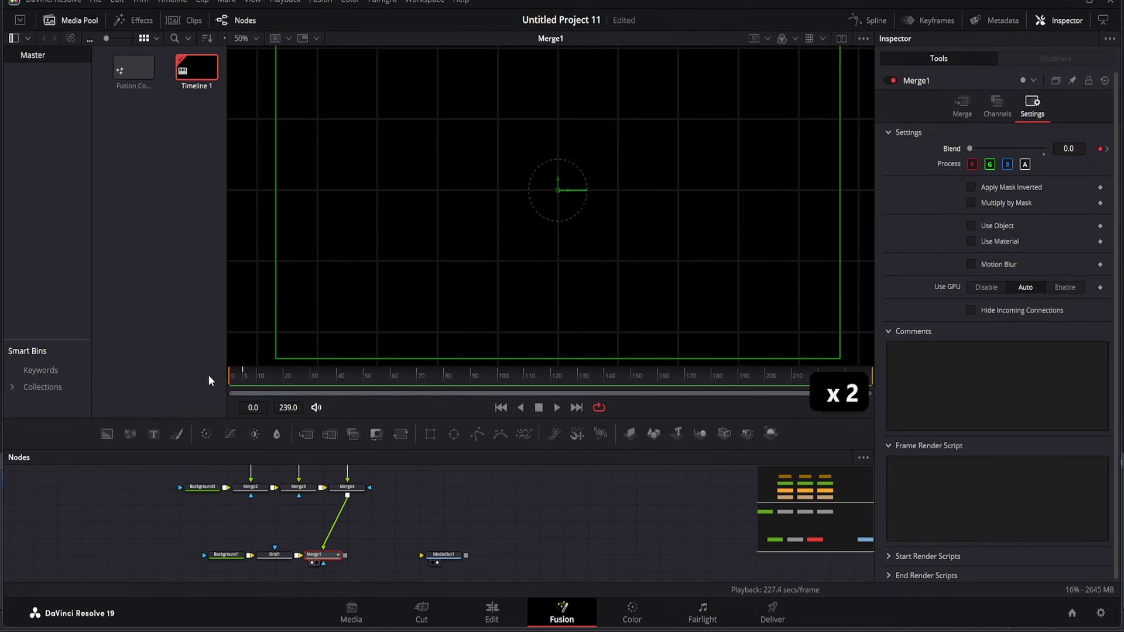
{"action": "key", "text": "space"}
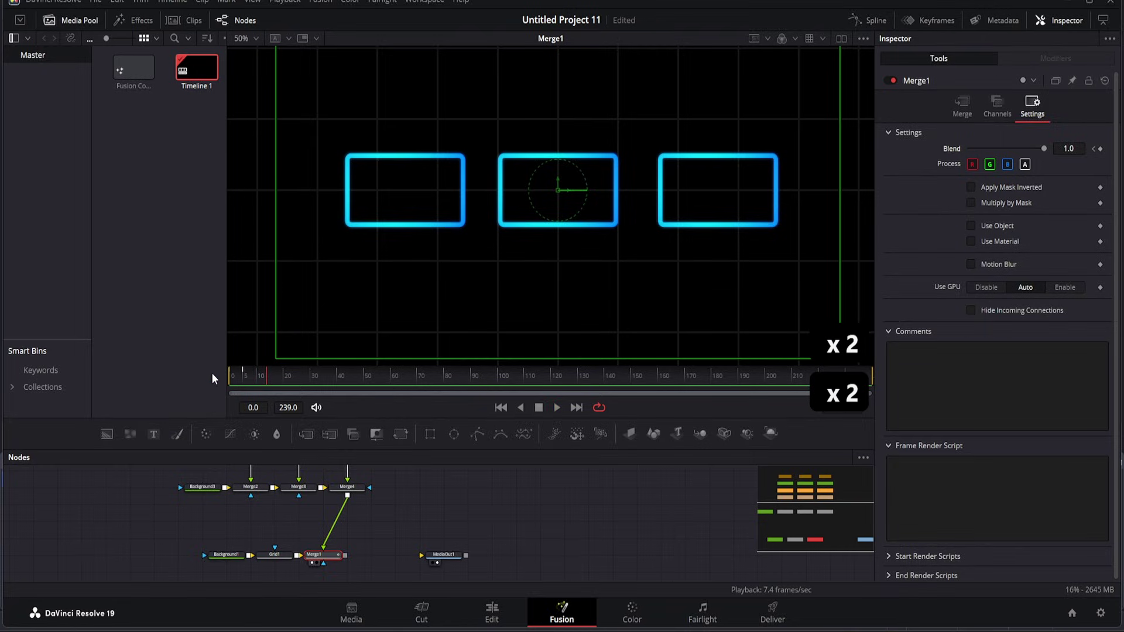
Move the MediaOut node farther away, shift the grid nodes under the rectangle branch and add a new Merge after the grid Merge.
{"action": "left_click_drag", "start_coordinate": [433, 555], "coordinate": [551, 559]}
{"action": "left_click_drag", "start_coordinate": [333, 575], "coordinate": [425, 540]}
{"action": "left_click", "coordinate": [349, 559]}
{"action": "left_click", "coordinate": [311, 438]}
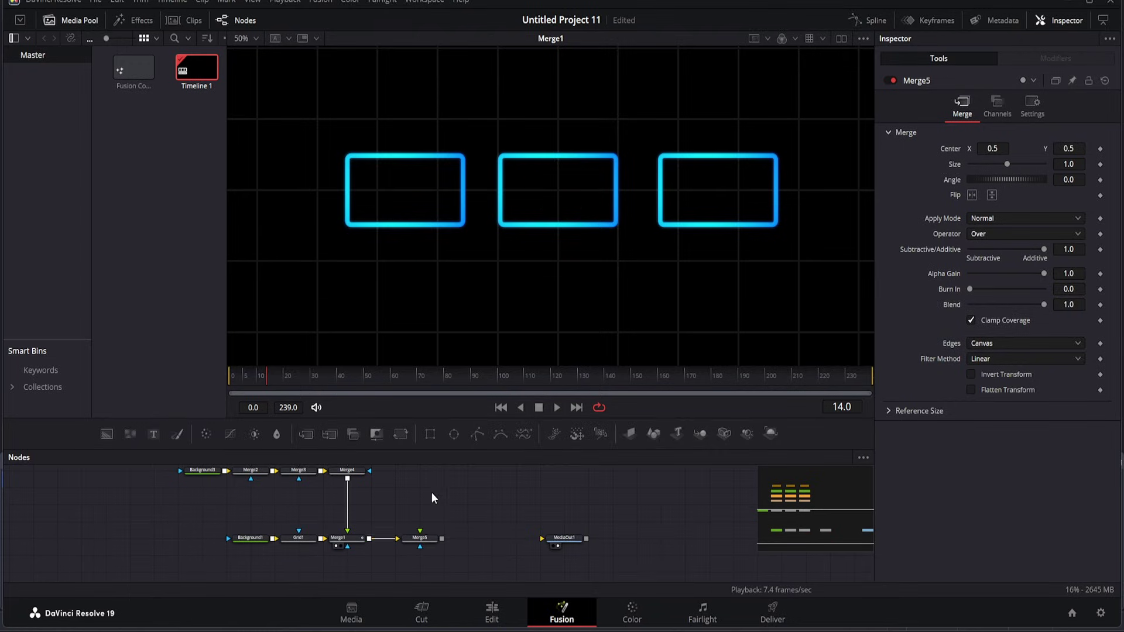
Add a Text node above the new Merge, view it, enter TEXT and set its font to Eastman Roman Trial.
{"action": "scroll", "coordinate": [383, 500], "scroll_direction": "right", "scroll_amount": 2}
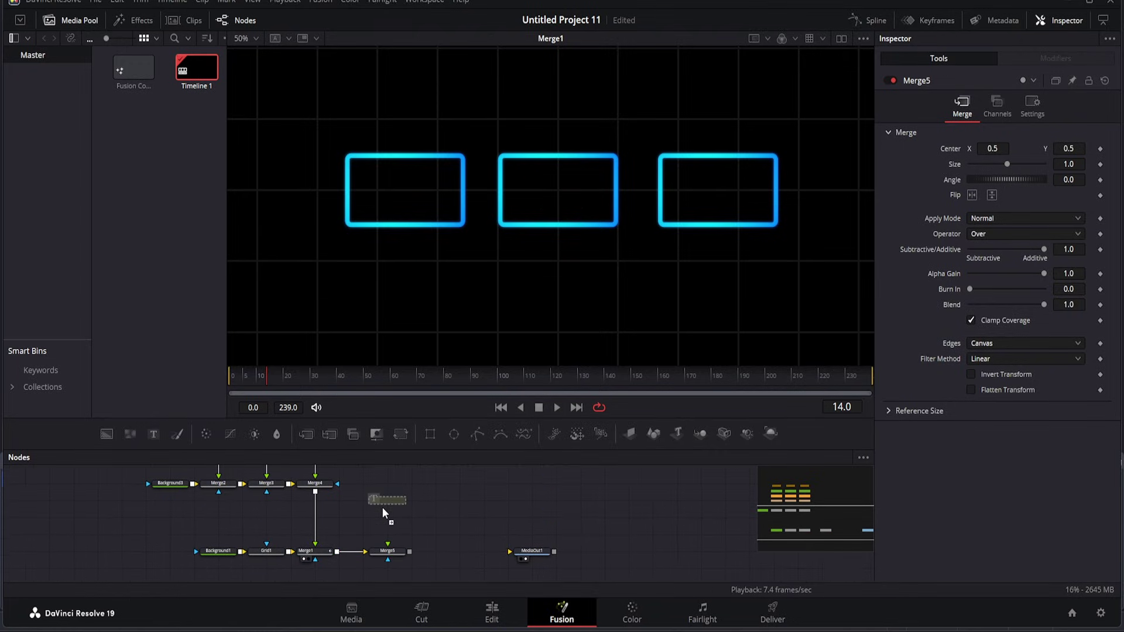
{"action": "left_click_drag", "start_coordinate": [382, 507], "coordinate": [382, 507]}
{"action": "key", "text": "1"}
{"action": "left_click", "coordinate": [931, 236]}
{"action": "key", "text": "Caps_Lock"}
{"action": "type", "text": "TEXT"}
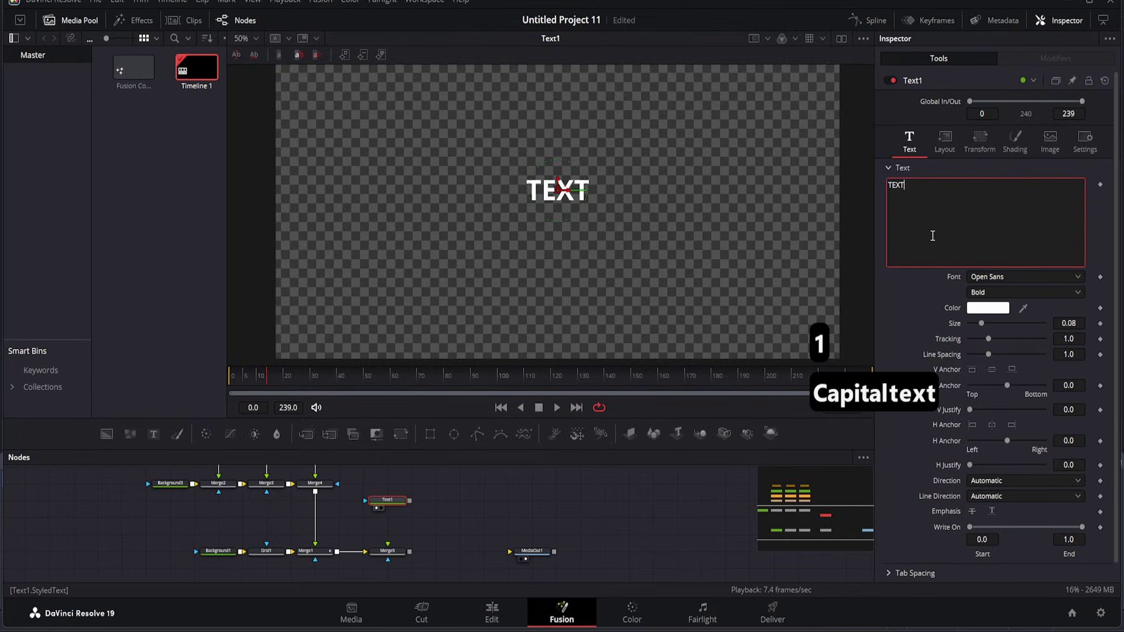
{"action": "left_click", "coordinate": [997, 275]}
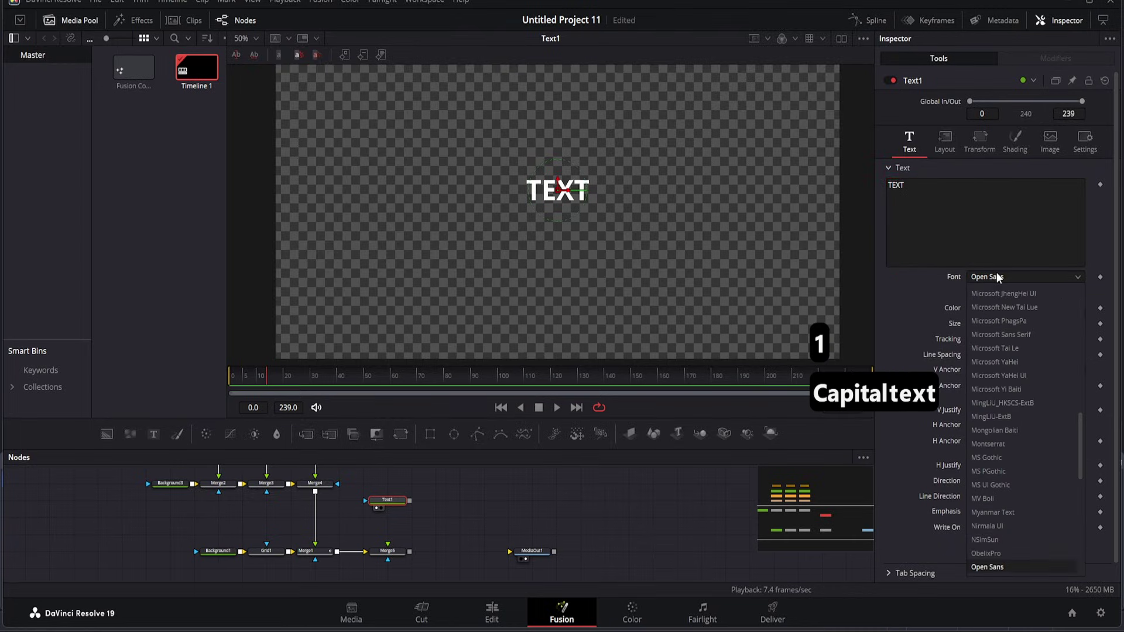
{"action": "scroll", "coordinate": [990, 444], "scroll_direction": "down", "scroll_amount": 2}
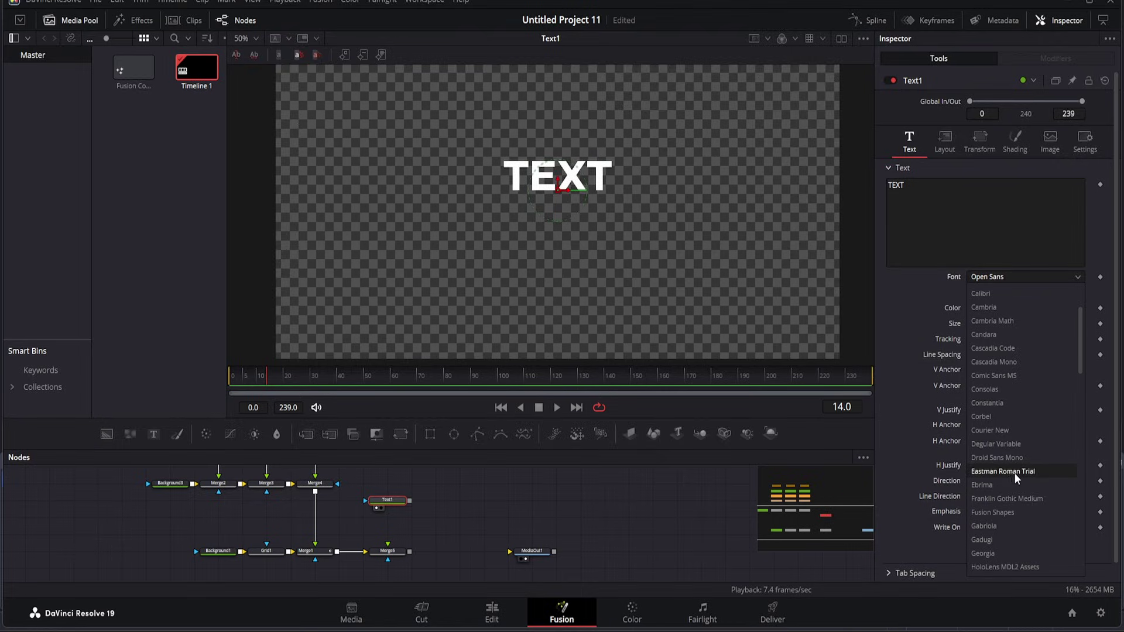
{"action": "left_click", "coordinate": [1014, 473]}
Enable the text's second shading element as an outline with thickness 0.1 and yellow color #ffee00.
{"action": "left_click", "coordinate": [949, 150]}
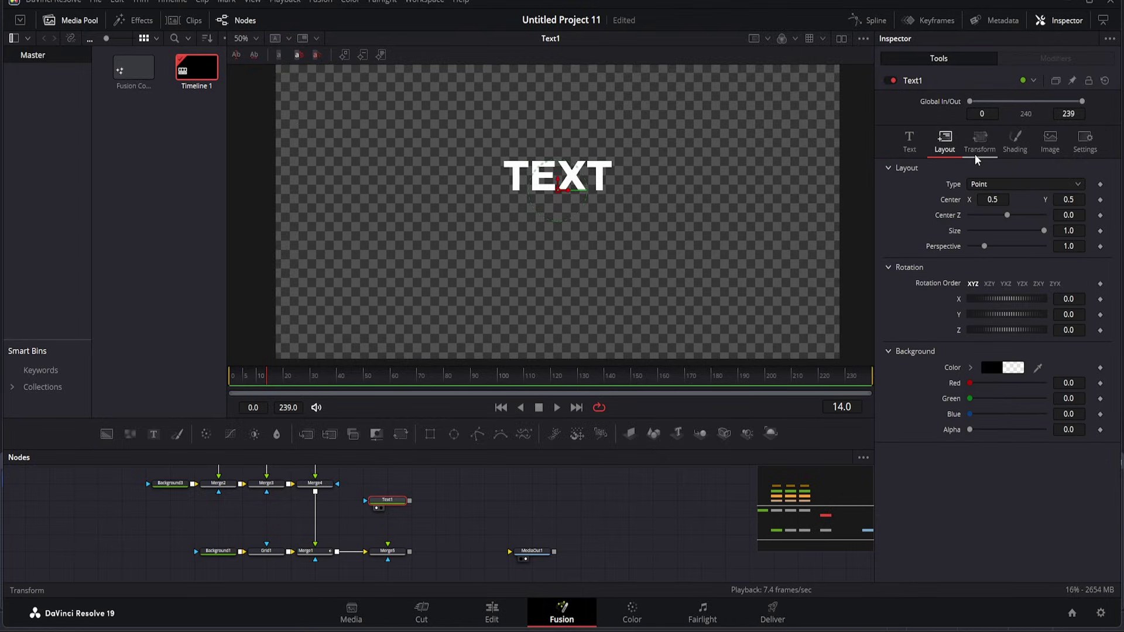
{"action": "left_click", "coordinate": [976, 153]}
{"action": "left_click", "coordinate": [1015, 151]}
{"action": "left_click", "coordinate": [988, 185]}
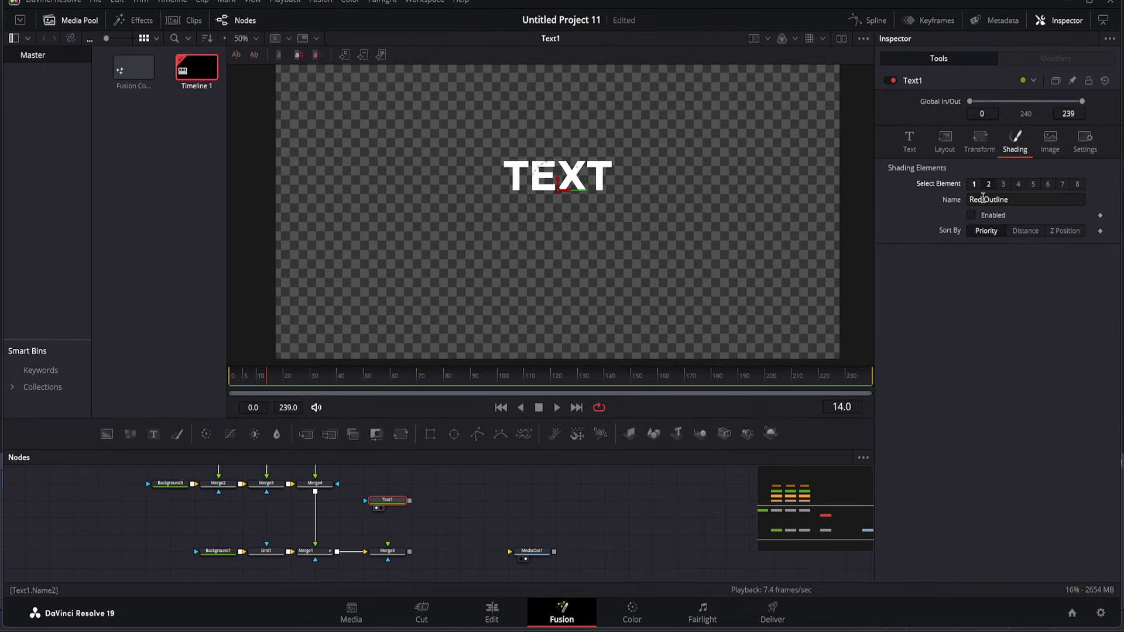
{"action": "left_click", "coordinate": [972, 214]}
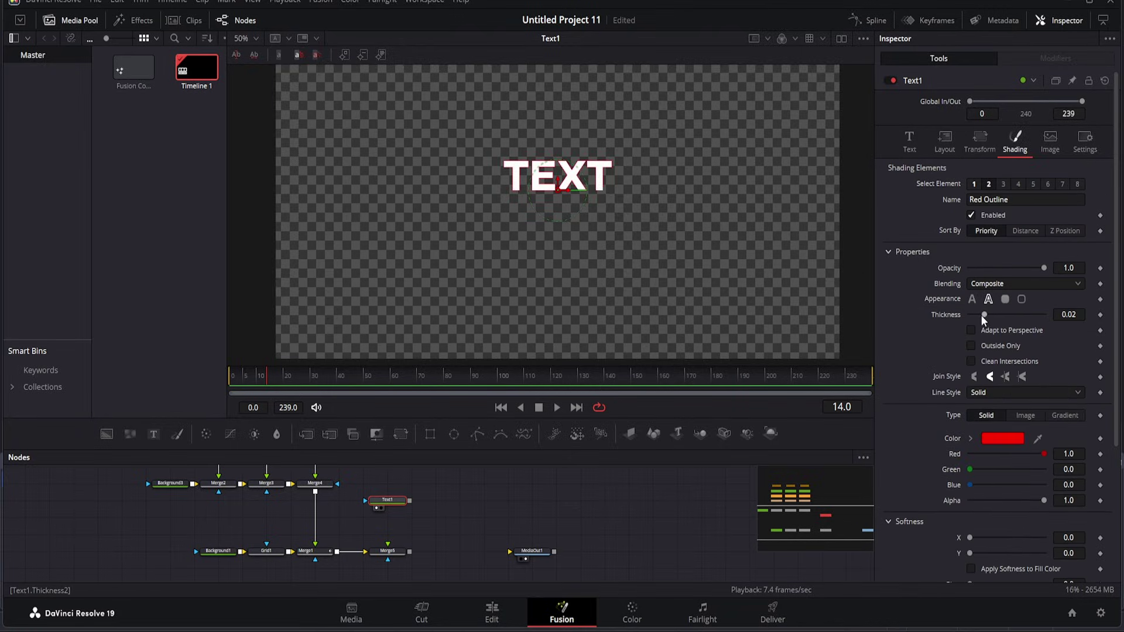
{"action": "left_click_drag", "start_coordinate": [985, 315], "coordinate": [1076, 317]}
{"action": "left_click", "coordinate": [1006, 439]}
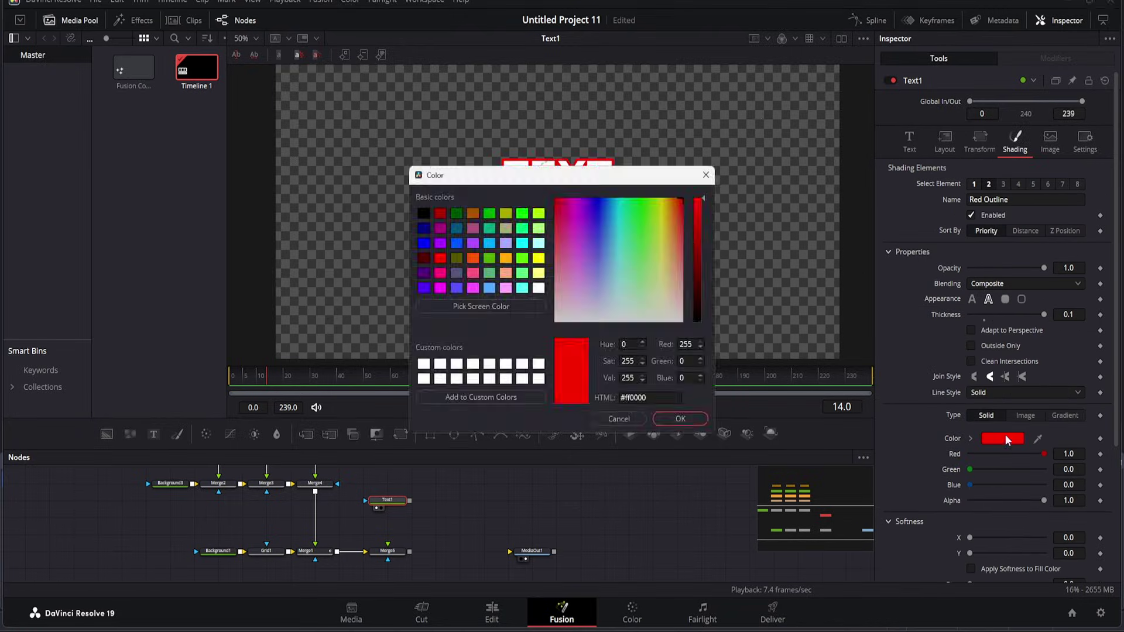
{"action": "left_click_drag", "start_coordinate": [653, 222], "coordinate": [662, 200]}
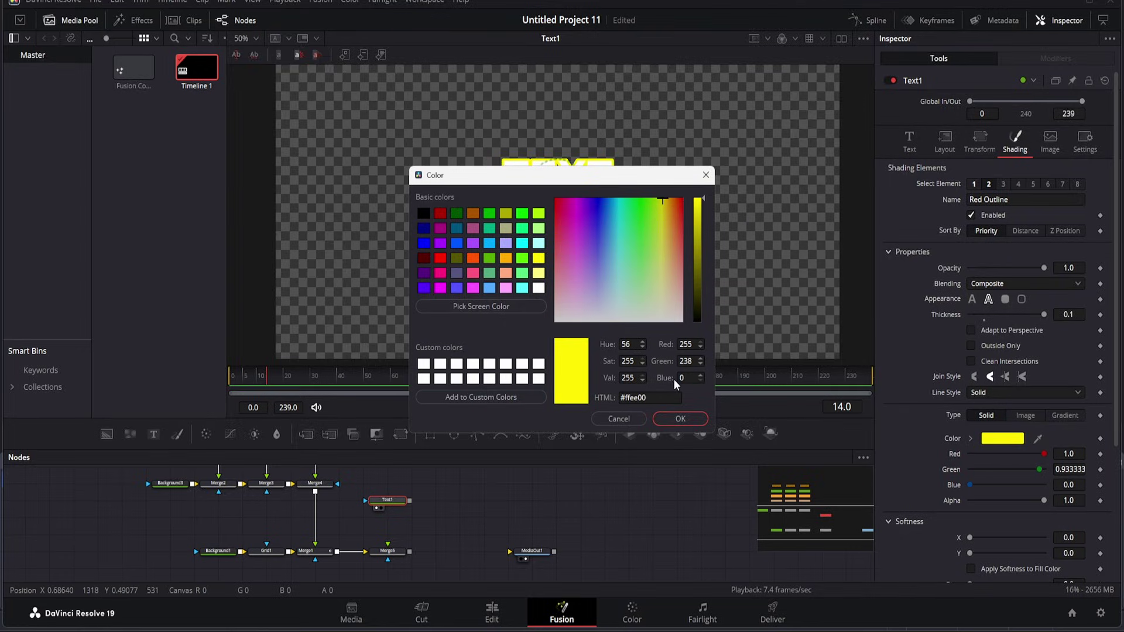
{"action": "left_click", "coordinate": [679, 418]}
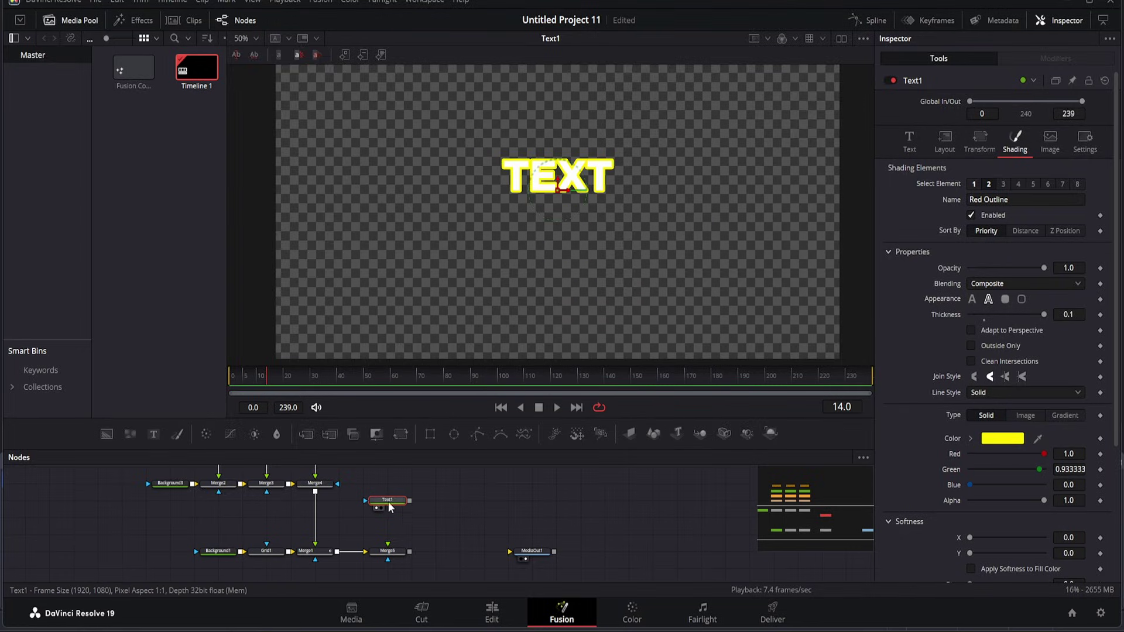
Add a Soft Glow node below the Text node, view it and lower its gain to about 0.59.
{"action": "key", "text": "shift+space"}
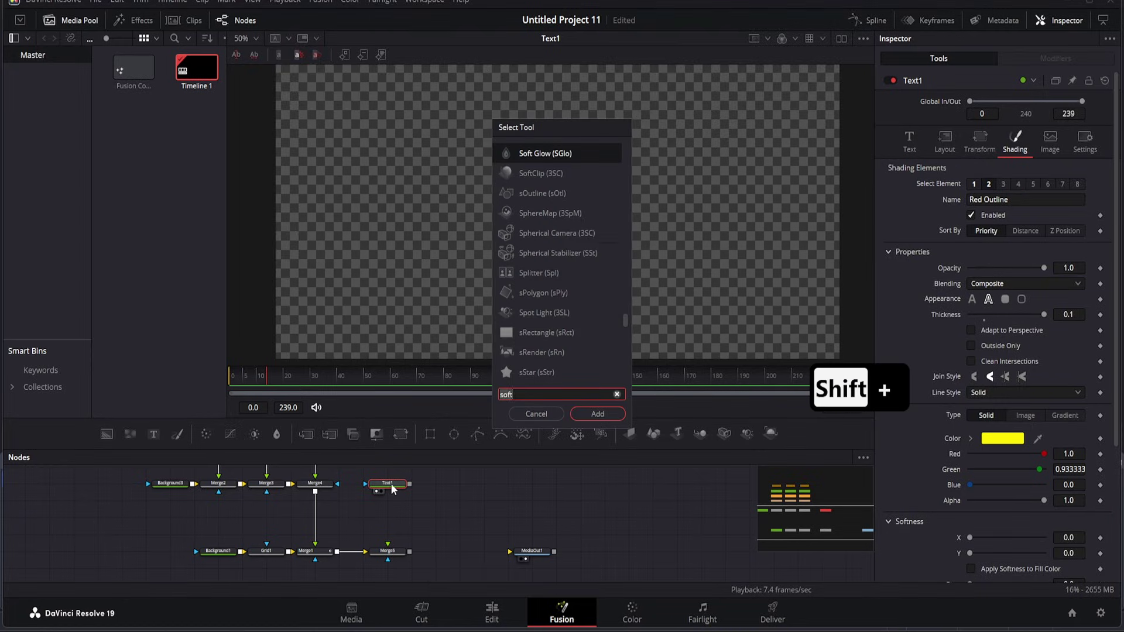
{"action": "type", "text": "G"}
{"action": "key", "text": "BackSpace"}
{"action": "type", "text": "soft"}
{"action": "key", "text": "Return"}
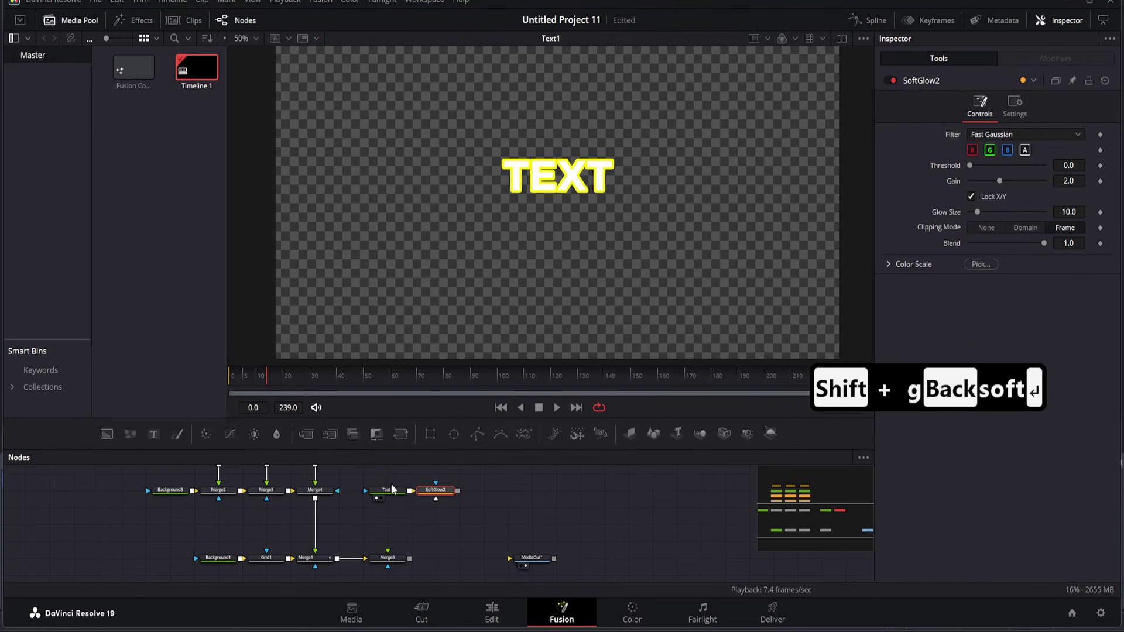
{"action": "key", "text": "1"}
{"action": "left_click_drag", "start_coordinate": [444, 490], "coordinate": [396, 524]}
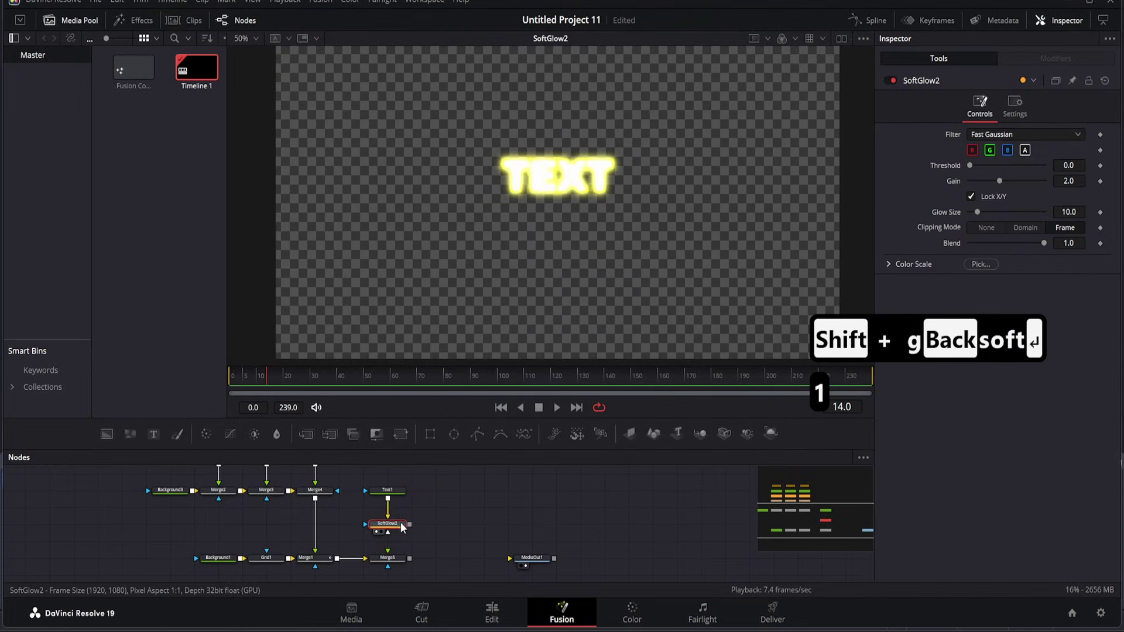
{"action": "left_click_drag", "start_coordinate": [1000, 185], "coordinate": [980, 185]}
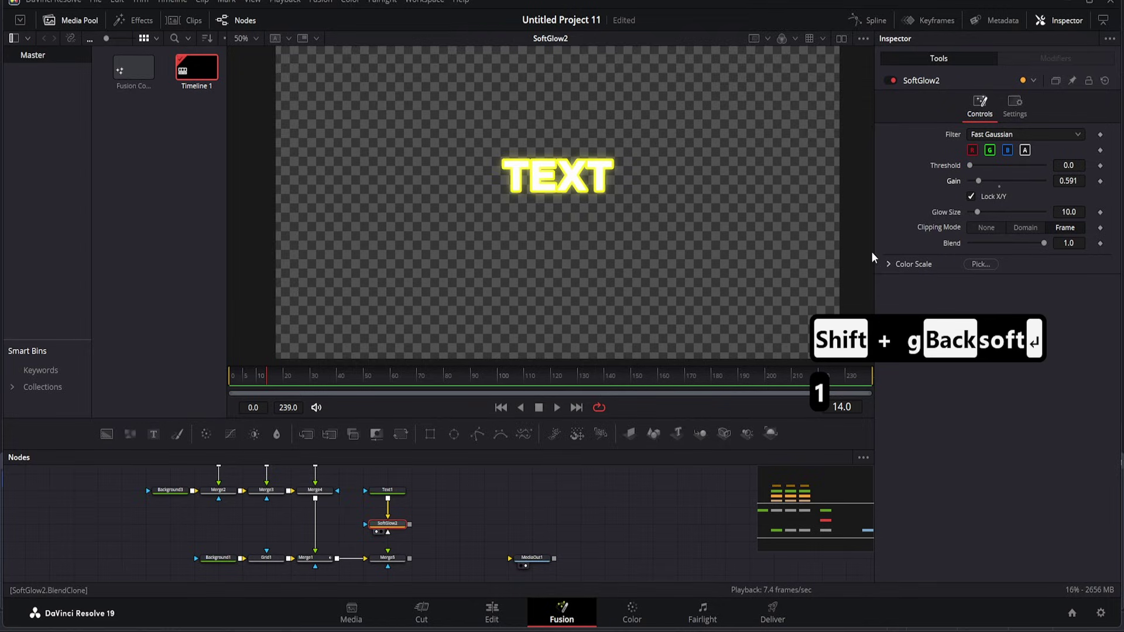
Add a Glow node after the text's Soft Glow, view it and lower its glow amount to near zero.
{"action": "left_click_drag", "start_coordinate": [393, 530], "coordinate": [394, 514]}
{"action": "key", "text": "shift+space"}
{"action": "type", "text": "SOFT"}
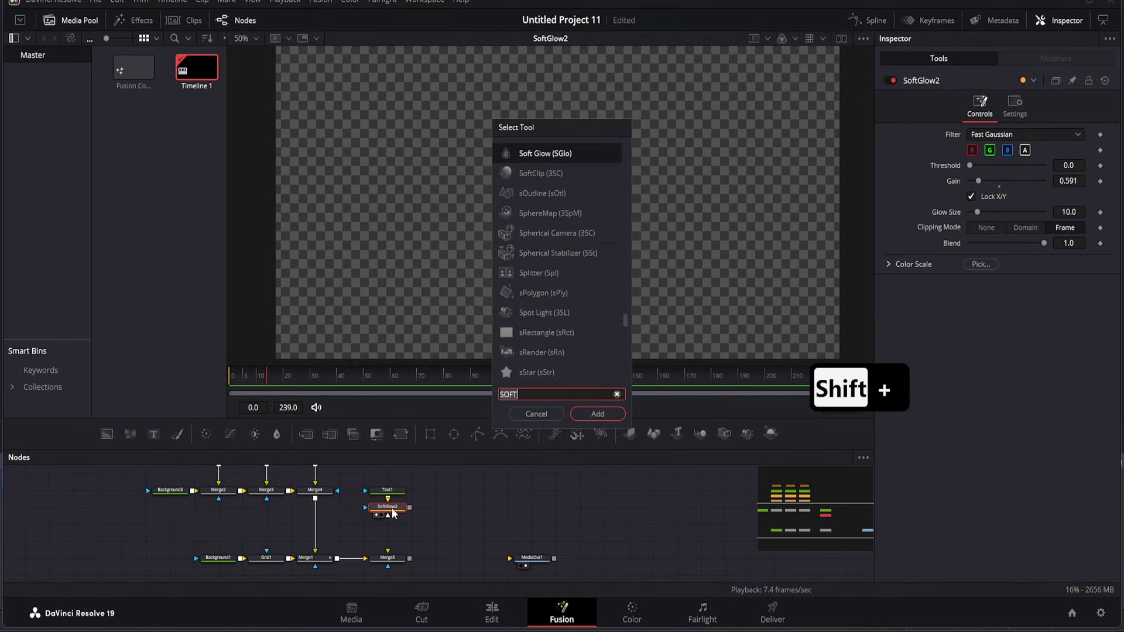
{"action": "key", "text": "BackSpace"}
{"action": "key", "text": "BackSpace"}
{"action": "key", "text": "BackSpace"}
{"action": "key", "text": "BackSpace"}
{"action": "type", "text": "glow"}
{"action": "key", "text": "Return"}
{"action": "key", "text": "1"}
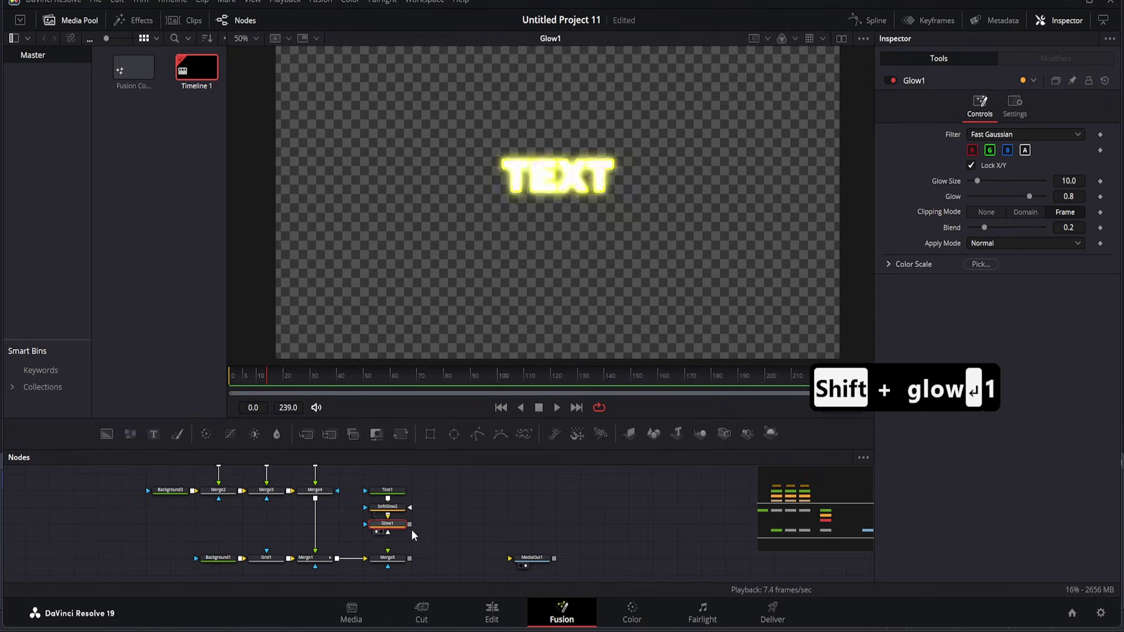
{"action": "left_click_drag", "start_coordinate": [1029, 199], "coordinate": [977, 197]}
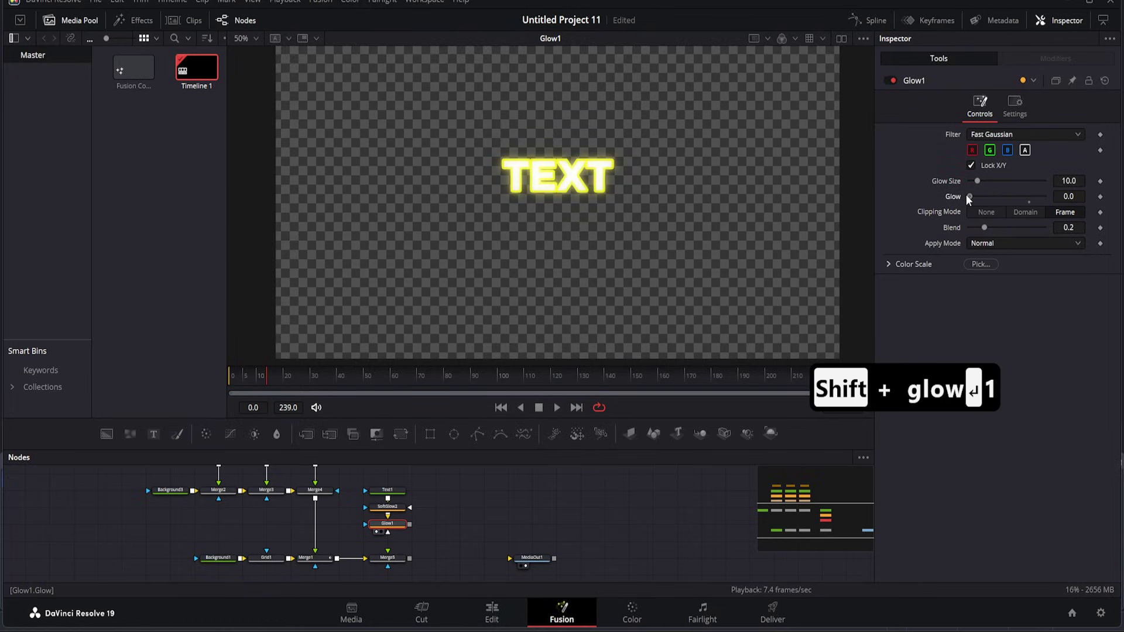
Connect the text's Glow node to the new Merge, view it and lower the text to a center Y of about 0.49.
{"action": "left_click_drag", "start_coordinate": [387, 532], "coordinate": [389, 555]}
{"action": "left_click", "coordinate": [387, 556]}
{"action": "key", "text": "1"}
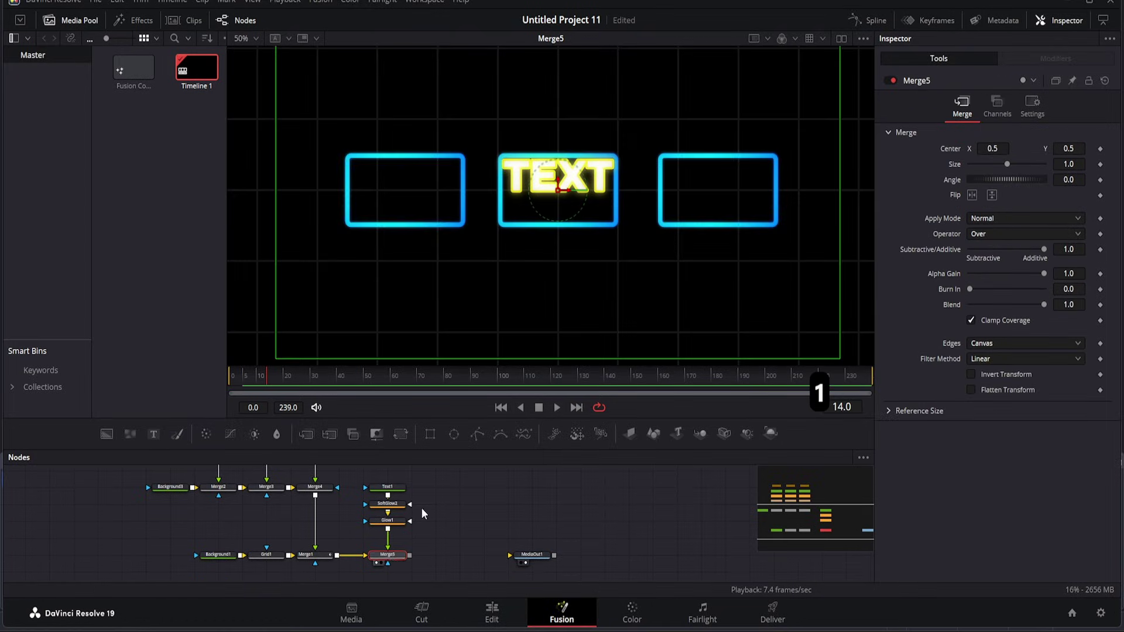
{"action": "left_click_drag", "start_coordinate": [561, 189], "coordinate": [560, 203]}
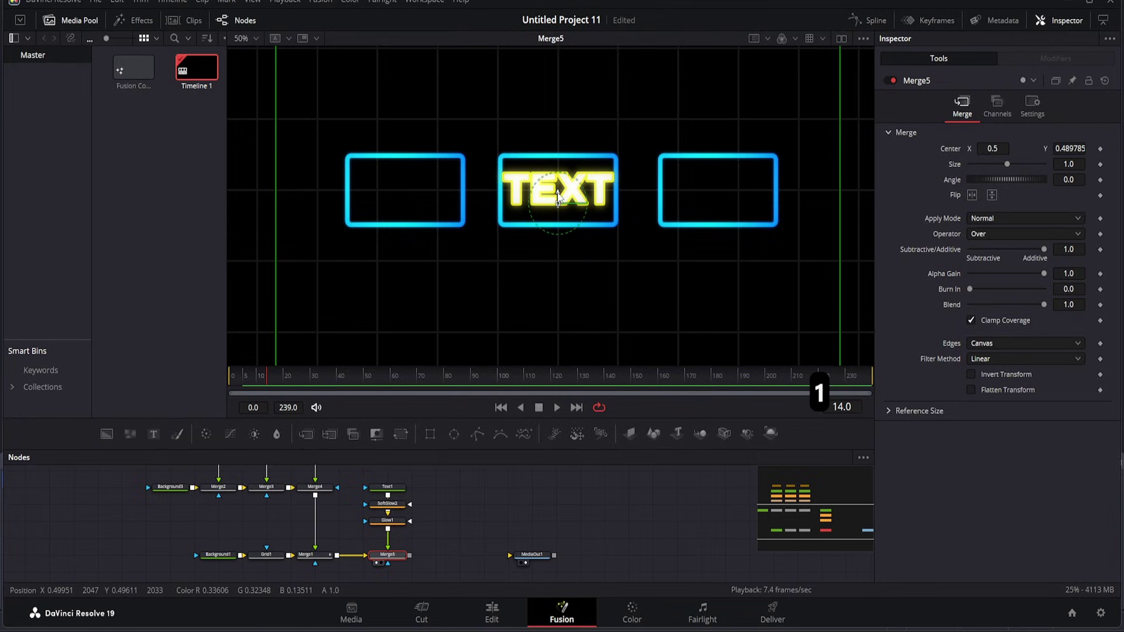
Insert a Transform after the text's Glow node with size 0.7 and a center Y of about 0.513.
{"action": "left_click", "coordinate": [387, 521]}
{"action": "left_click", "coordinate": [398, 437]}
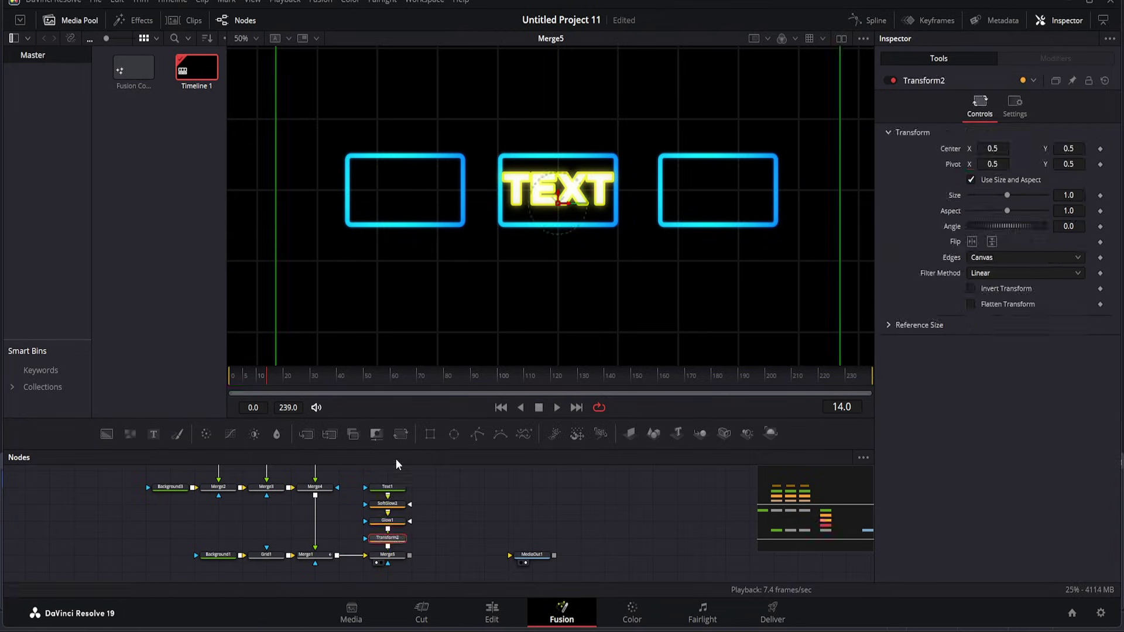
{"action": "left_click_drag", "start_coordinate": [994, 199], "coordinate": [996, 198]}
{"action": "left_click_drag", "start_coordinate": [559, 197], "coordinate": [559, 192]}
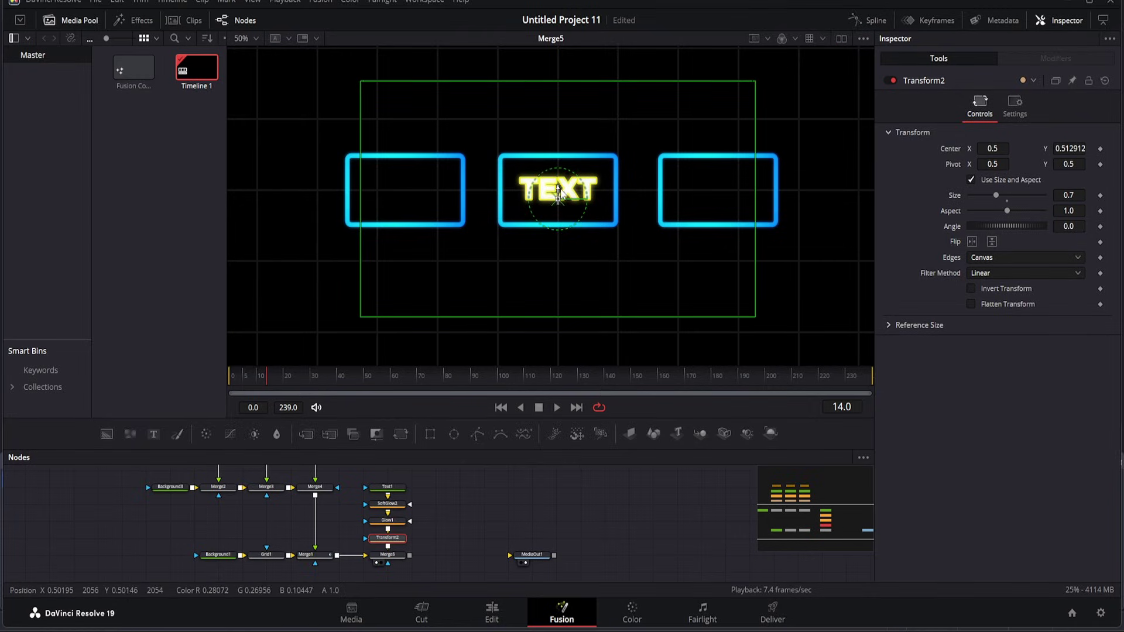
Move the text branch up from its Merge and paste a copy of the whole branch, including the Merge, after it.
{"action": "left_click_drag", "start_coordinate": [438, 534], "coordinate": [367, 481]}
{"action": "mouse_move", "coordinate": [390, 544]}
{"action": "left_mouse_down"}
{"action": "mouse_move", "coordinate": [389, 528]}
{"action": "mouse_move", "coordinate": [376, 527]}
{"action": "left_mouse_up"}
{"action": "left_click", "coordinate": [427, 506]}
{"action": "scroll", "coordinate": [398, 511], "scroll_direction": "down", "scroll_amount": 2}
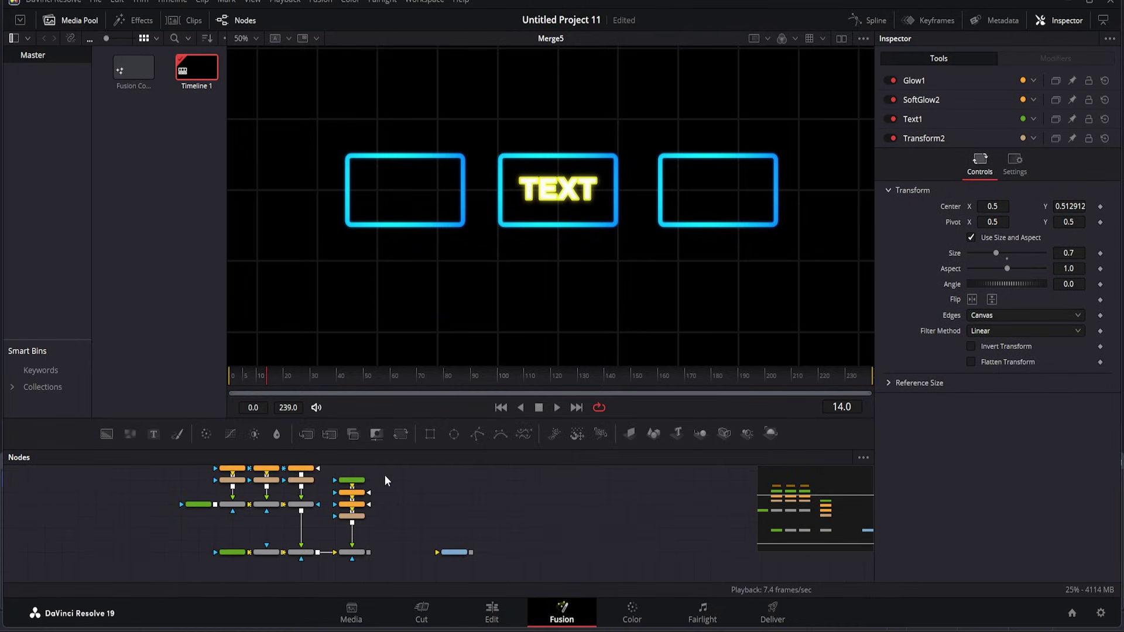
{"action": "left_click", "coordinate": [353, 552], "text": "ctrl"}
{"action": "key", "text": "ctrl+c"}
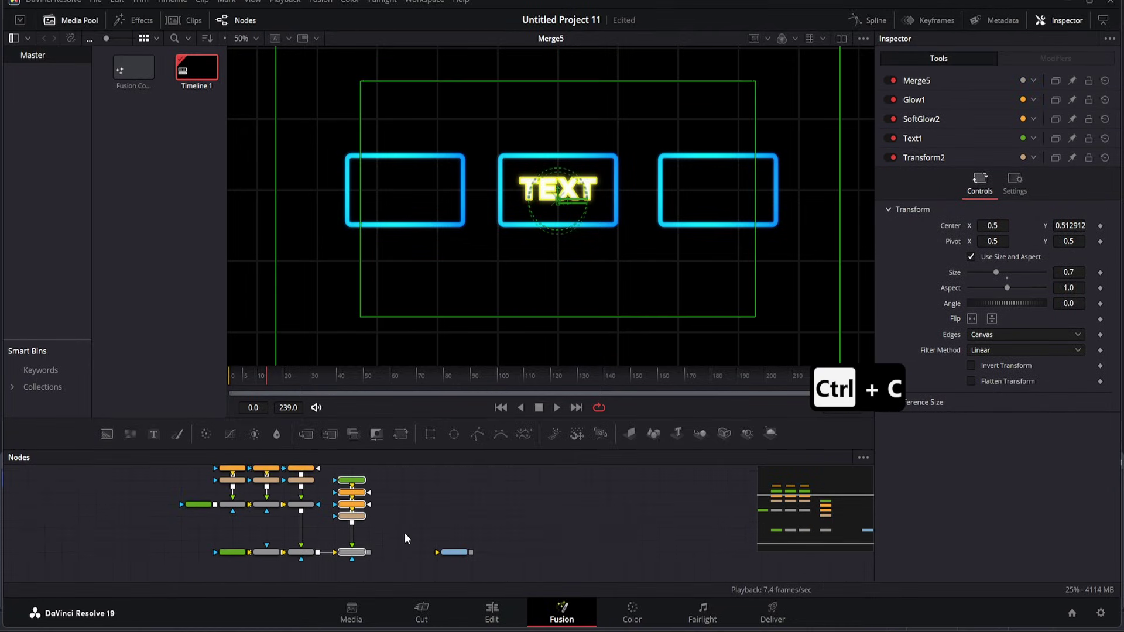
{"action": "key", "text": "ctrl+v"}
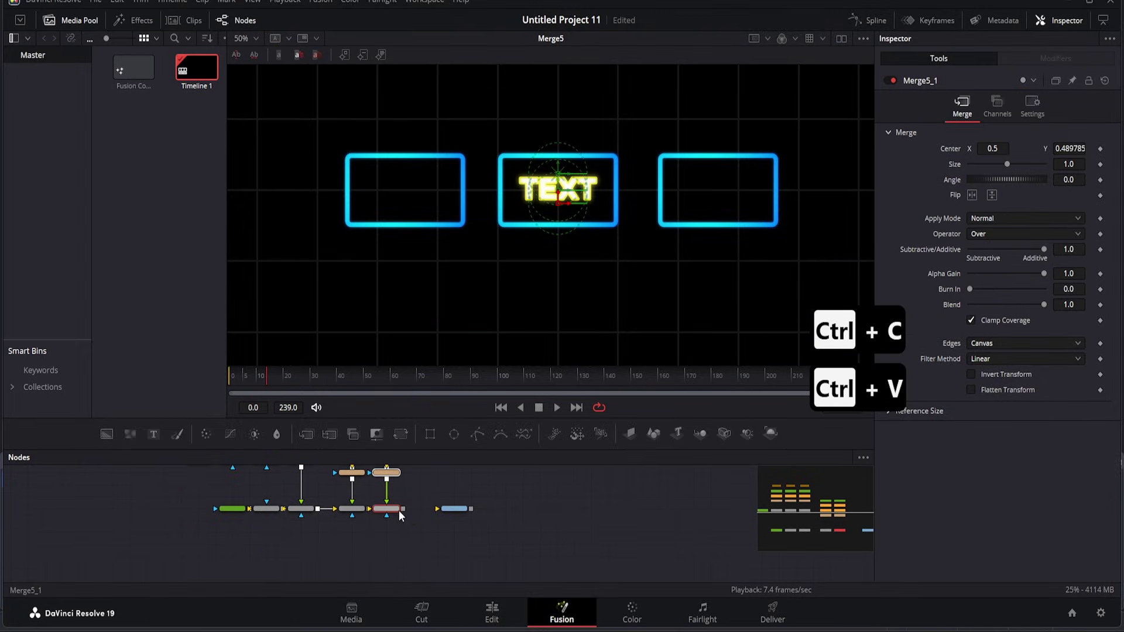
Wire the copied text branch's Merge into the chain, paste and connect another copy of the branch after it, and view the last Merge.
{"action": "left_click_drag", "start_coordinate": [371, 509], "coordinate": [388, 509]}
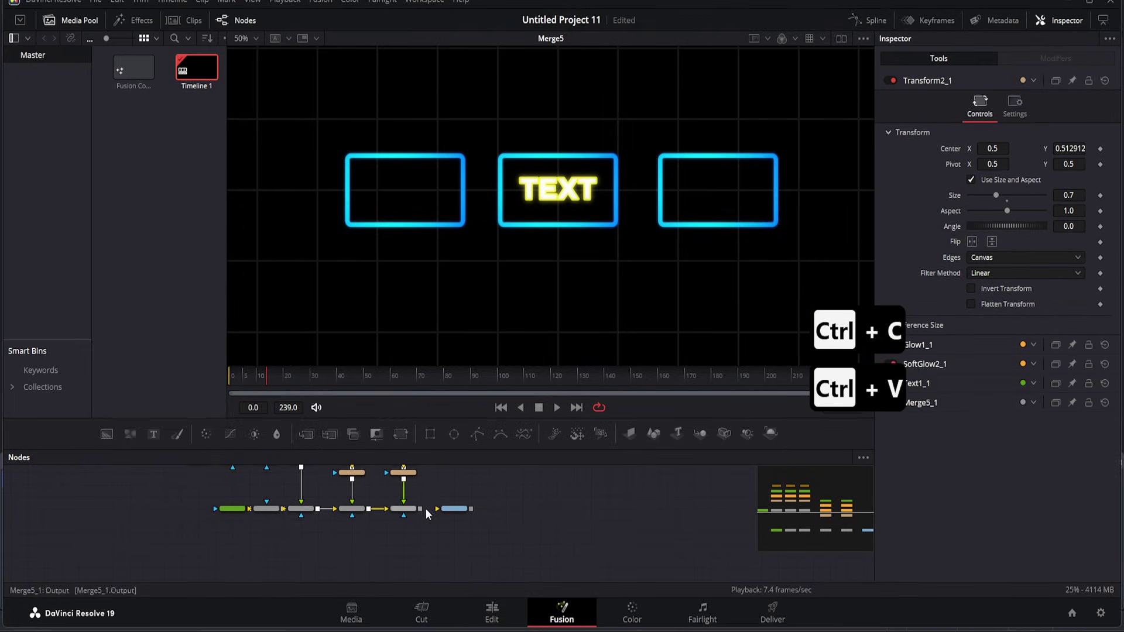
{"action": "left_click", "coordinate": [467, 514]}
{"action": "key", "text": "ctrl+v"}
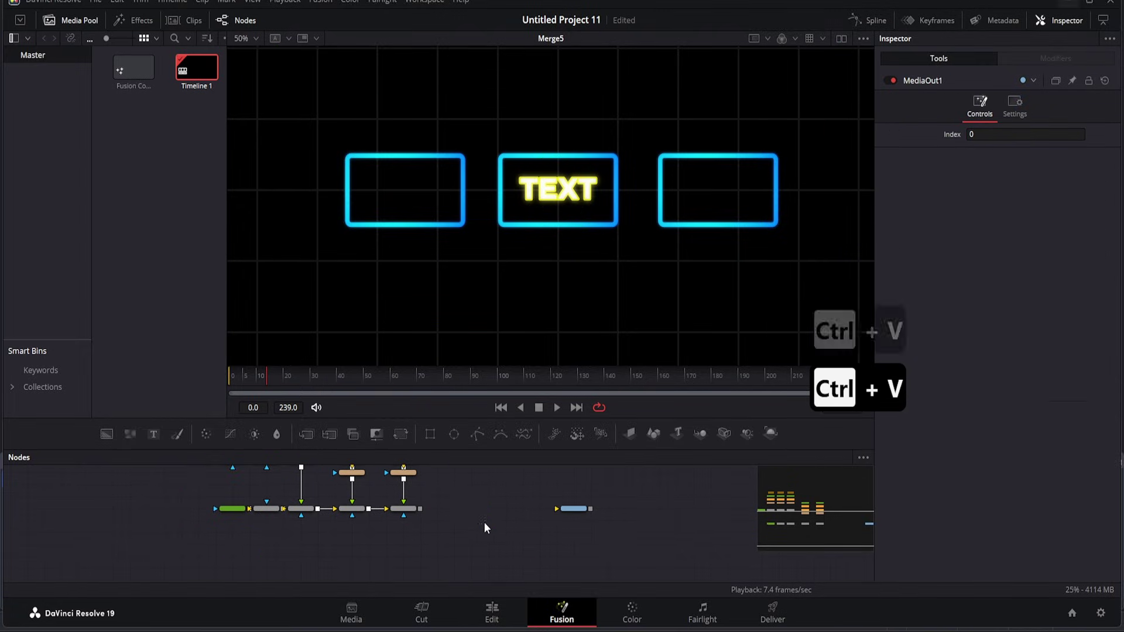
{"action": "left_click_drag", "start_coordinate": [488, 557], "coordinate": [455, 499]}
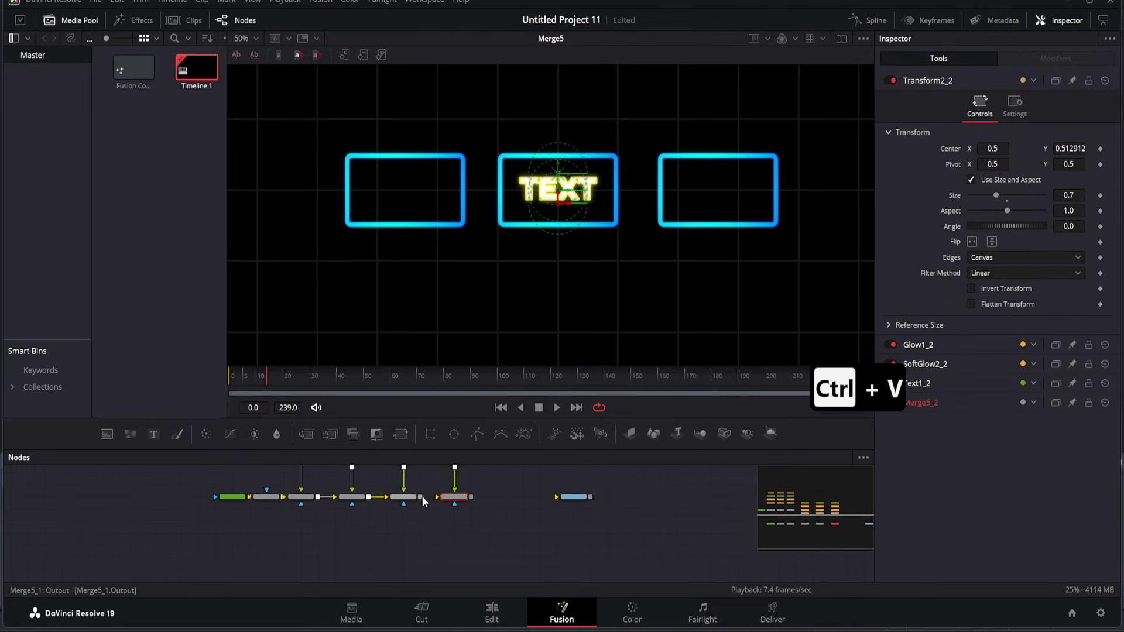
{"action": "key", "text": "1"}
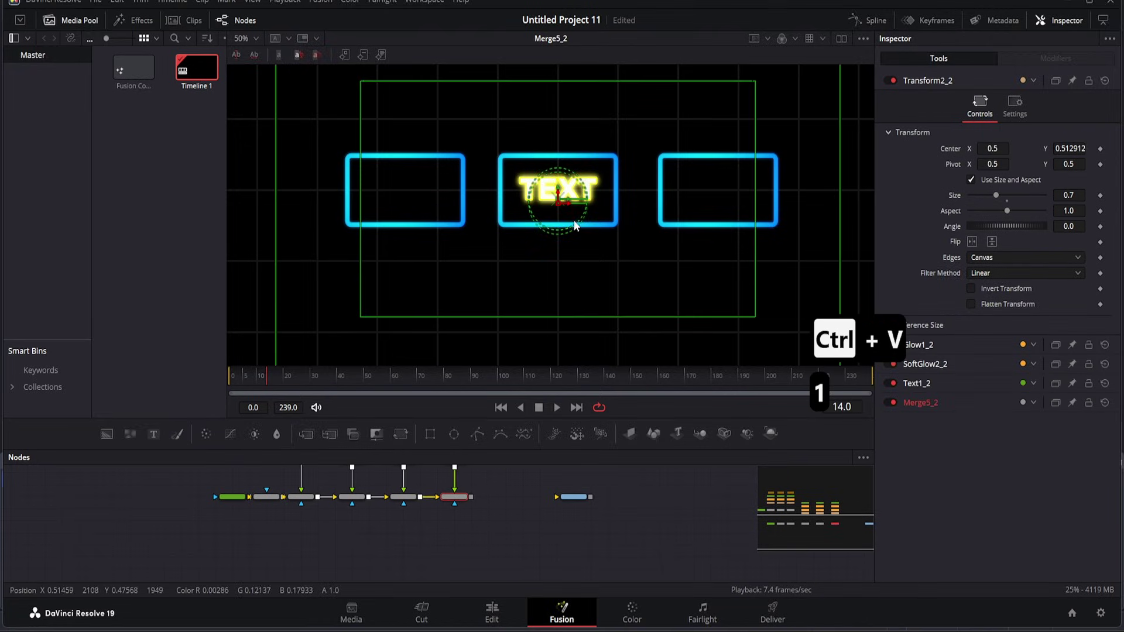
Move the second text copy into the left rectangle at center X about 0.375 and the first copy into the right one at about 0.634.
{"action": "left_click_drag", "start_coordinate": [570, 203], "coordinate": [418, 202]}
{"action": "left_click", "coordinate": [403, 497]}
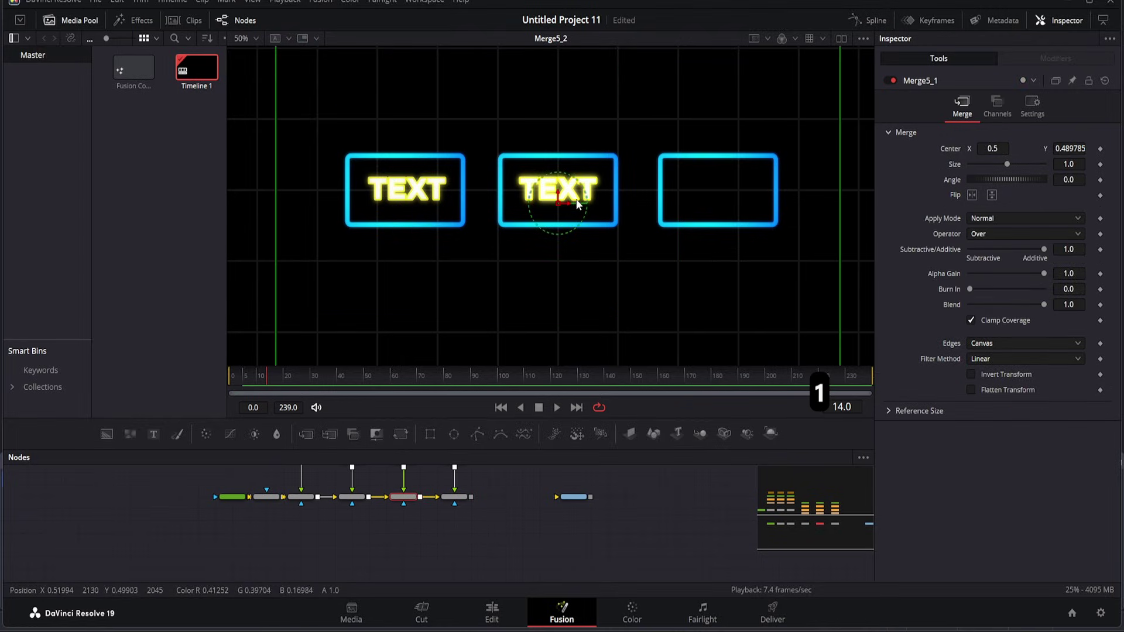
{"action": "left_click_drag", "start_coordinate": [576, 206], "coordinate": [732, 205]}
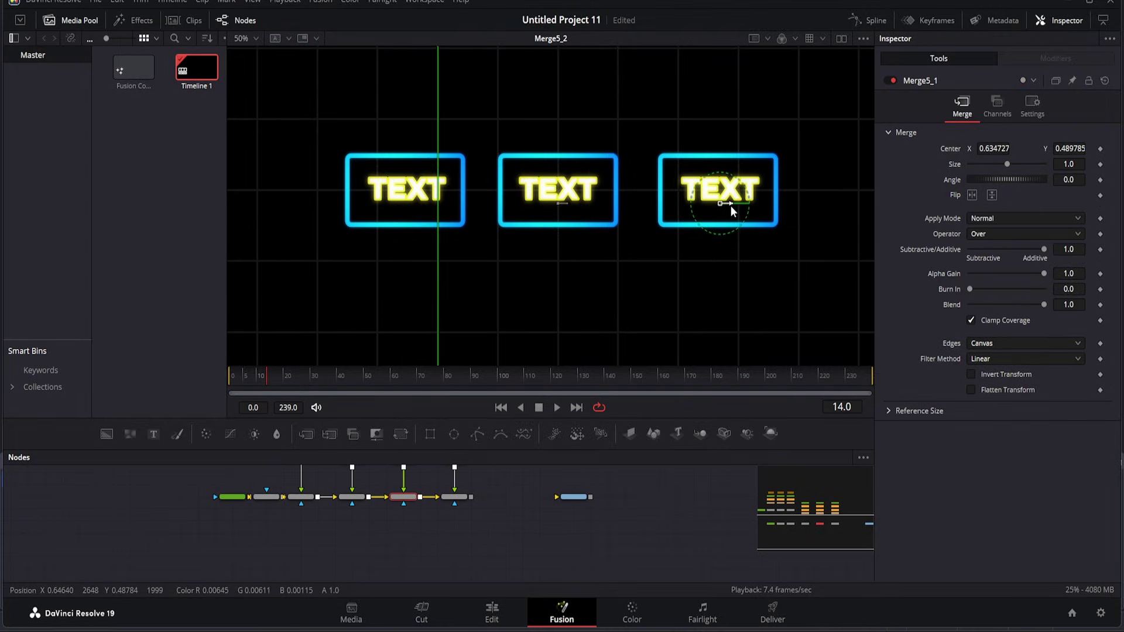
{"action": "left_click", "coordinate": [543, 481]}
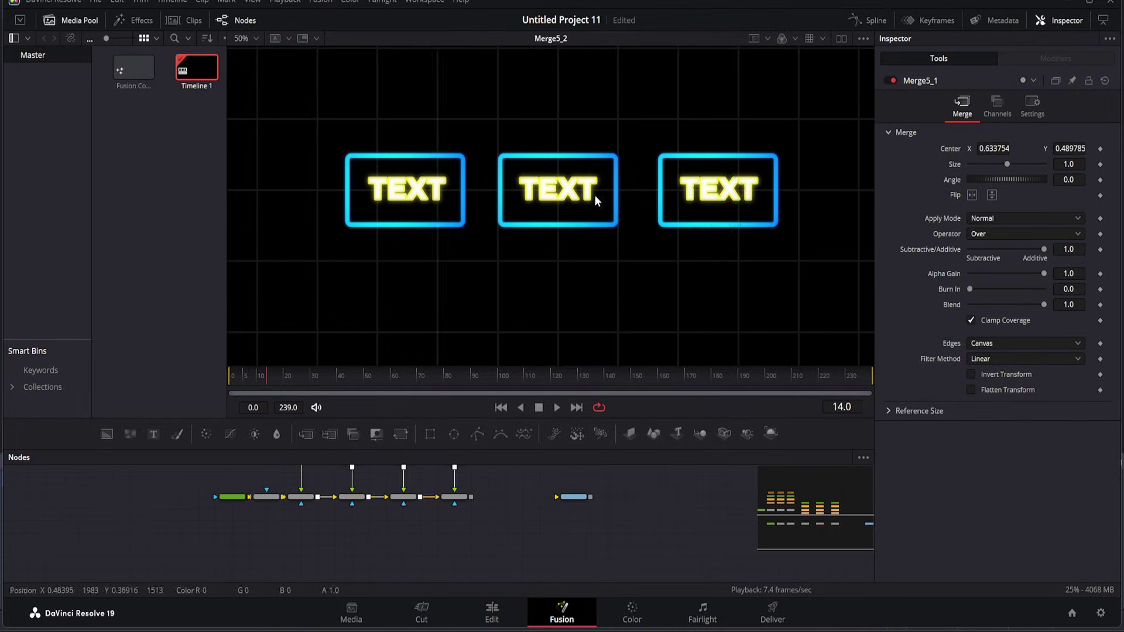
Search the tools for "BLUR" and add a Mosaic Blur after the middle text's Transform.
{"action": "scroll", "coordinate": [463, 210], "scroll_direction": "up", "scroll_amount": 2}
{"action": "scroll", "coordinate": [527, 222], "scroll_direction": "down", "scroll_amount": 2}
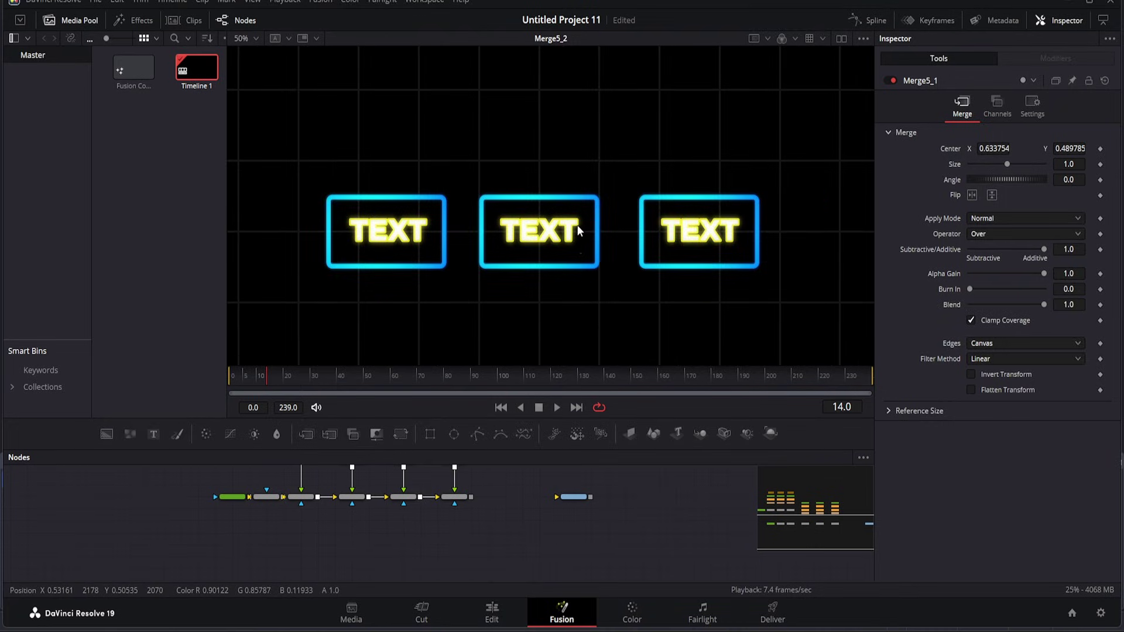
{"action": "scroll", "coordinate": [407, 562], "scroll_direction": "up", "scroll_amount": 2}
{"action": "scroll", "coordinate": [390, 511], "scroll_direction": "up", "scroll_amount": 2}
{"action": "left_click", "coordinate": [344, 494]}
{"action": "key", "text": "shift+space"}
{"action": "type", "text": "BLUR"}
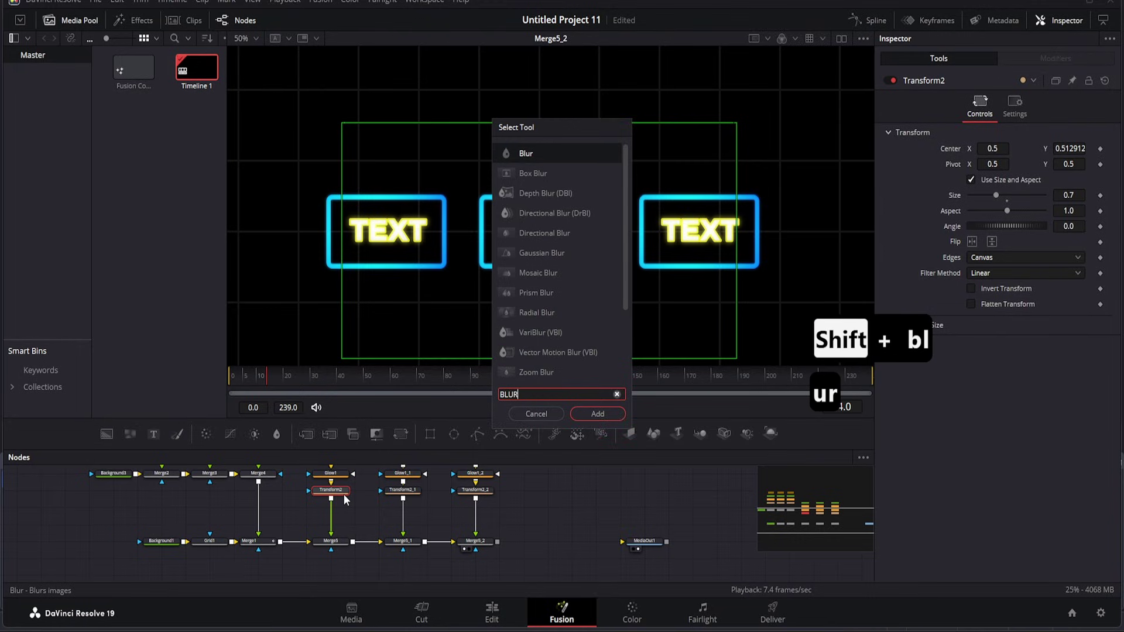
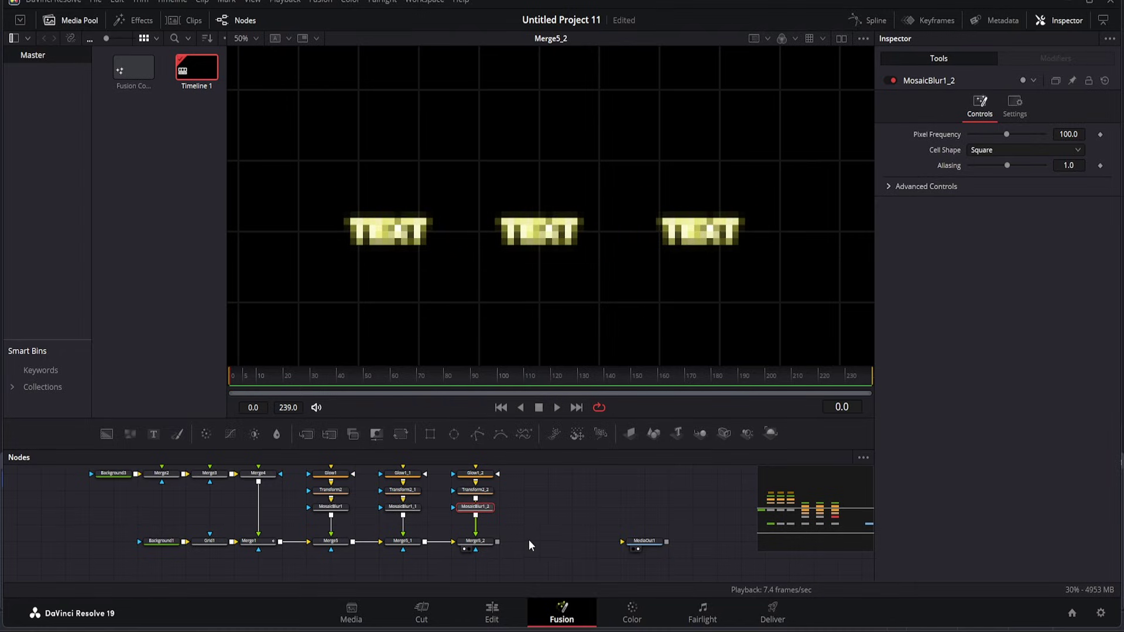
Set the middle text Merge's overall Blend to 0.0 and keyframe it at frame 0.
{"action": "left_click", "coordinate": [433, 562]}
{"action": "left_click_drag", "start_coordinate": [338, 559], "coordinate": [420, 546]}
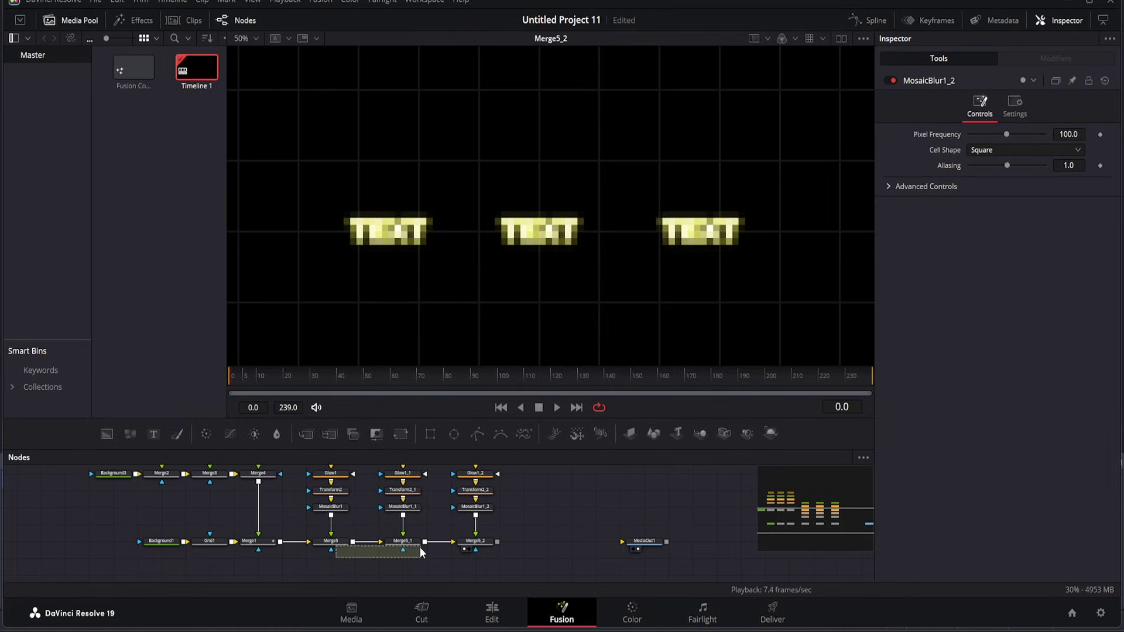
{"action": "left_click", "coordinate": [331, 541]}
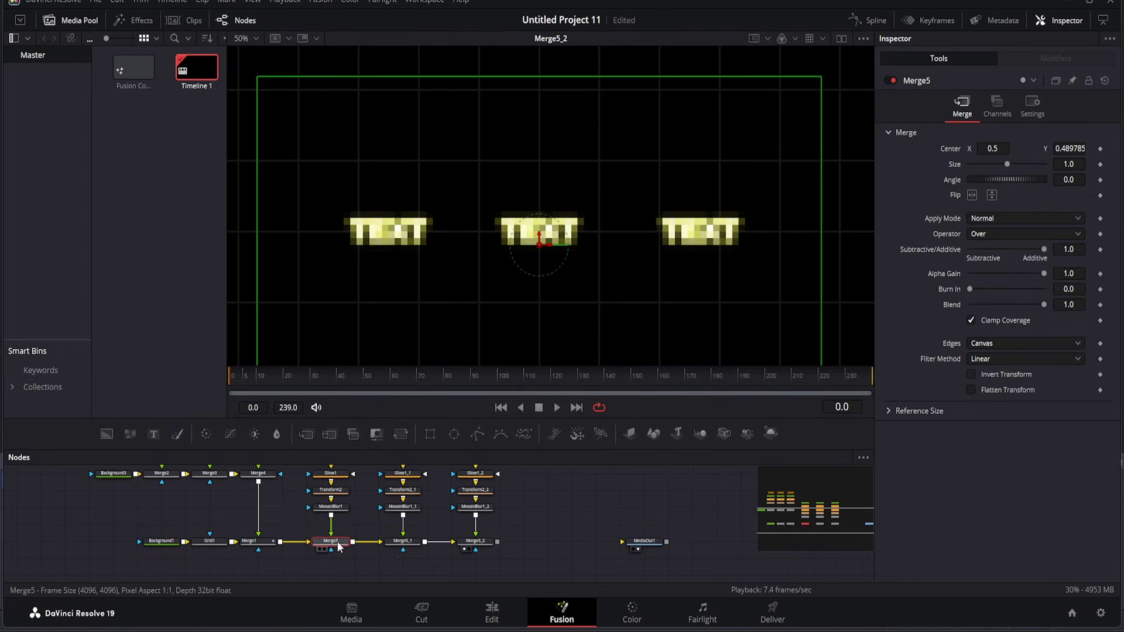
{"action": "left_click", "coordinate": [1033, 109]}
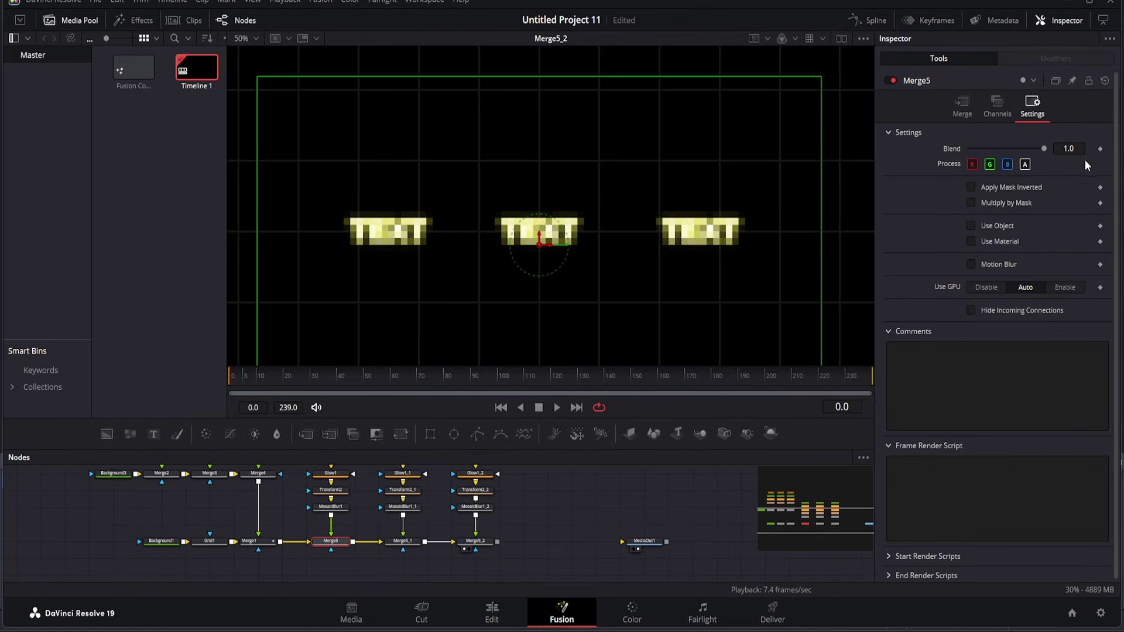
{"action": "left_click_drag", "start_coordinate": [1042, 149], "coordinate": [969, 148]}
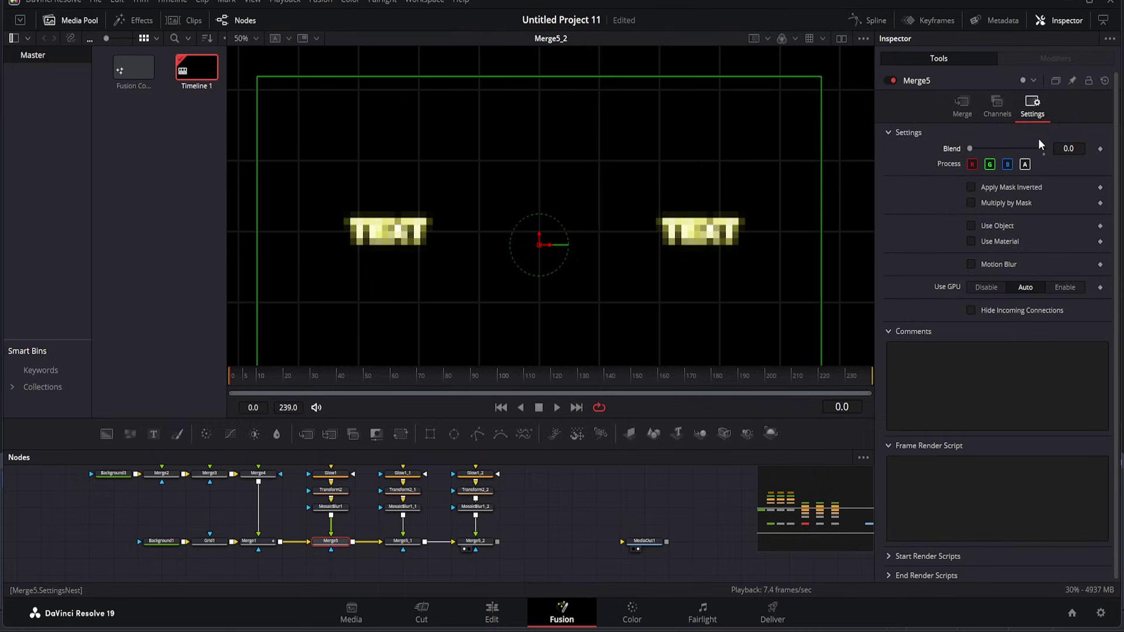
{"action": "left_click", "coordinate": [1101, 149]}
Set the middle text Merge's Blend to 1.0 at frame 5.
{"action": "key", "text": "Right"}
{"action": "key", "text": "Right"}
{"action": "key", "text": "Right"}
{"action": "key", "text": "Right"}
{"action": "key", "text": "Right"}
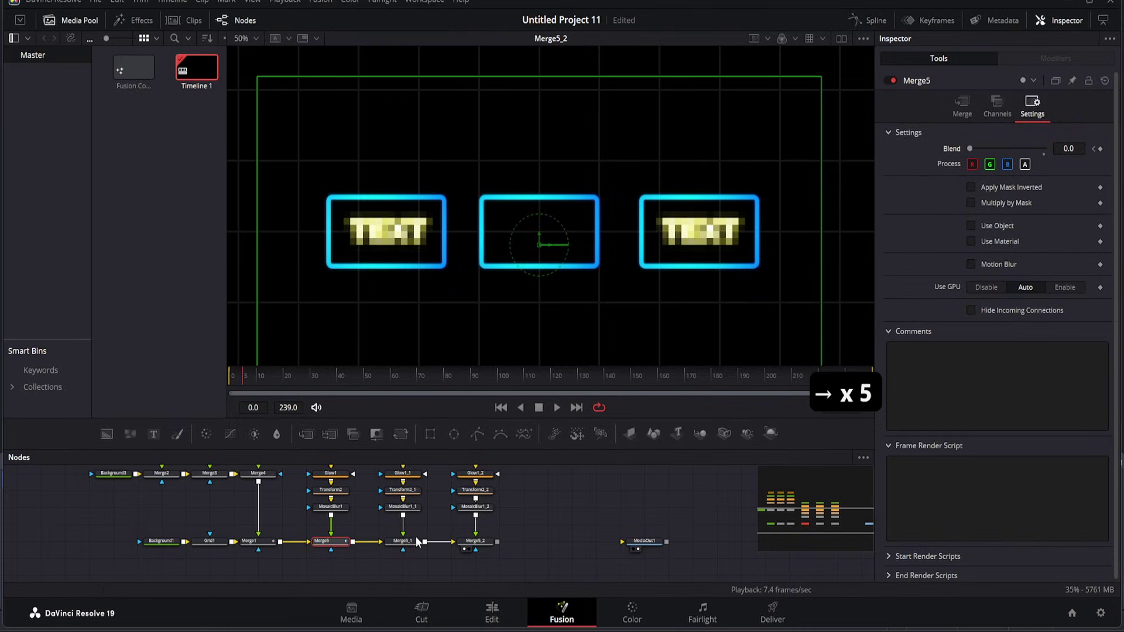
{"action": "left_click_drag", "start_coordinate": [971, 148], "coordinate": [1089, 148]}
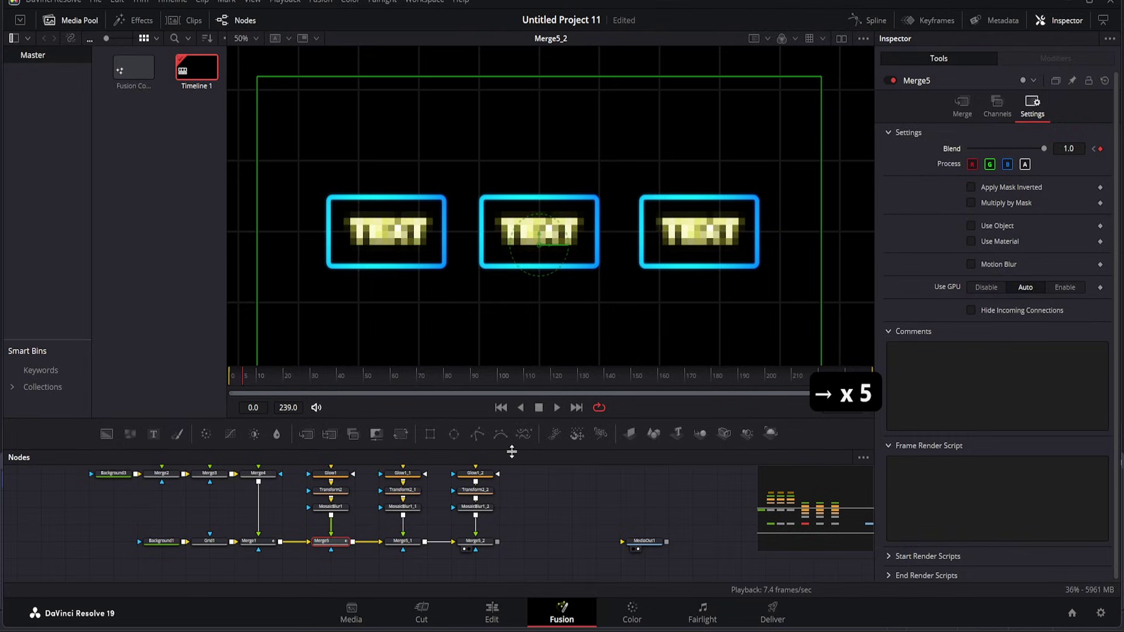
Keyframe the right text Merge's overall Blend at 1.0 on frame 5 and at 0 on frame 0.
{"action": "left_click", "coordinate": [403, 541]}
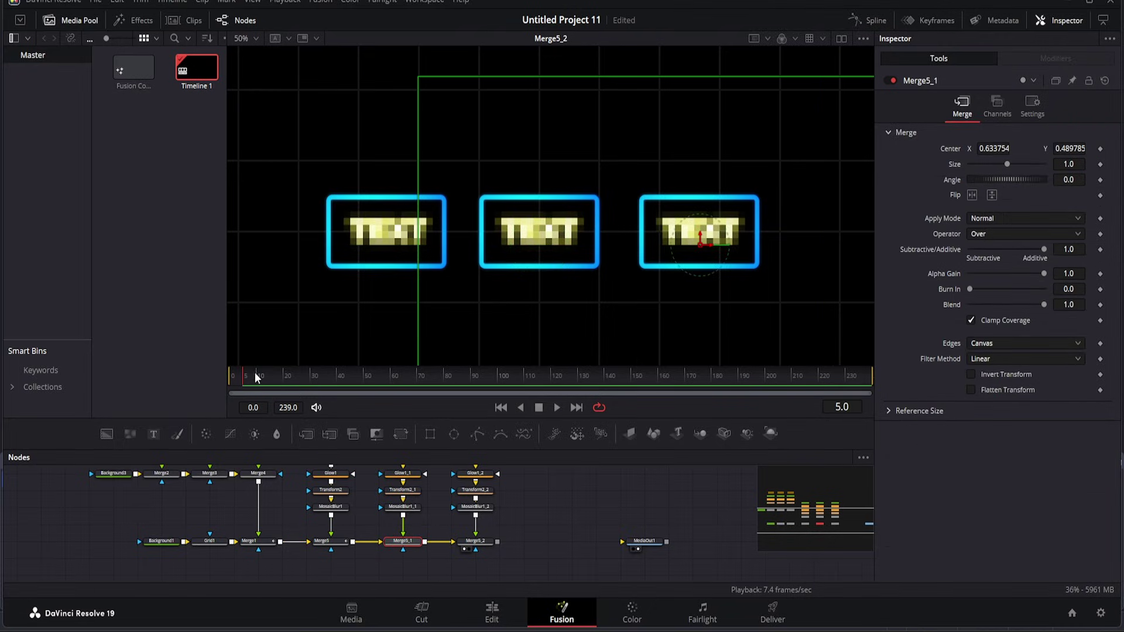
{"action": "left_click", "coordinate": [1037, 108]}
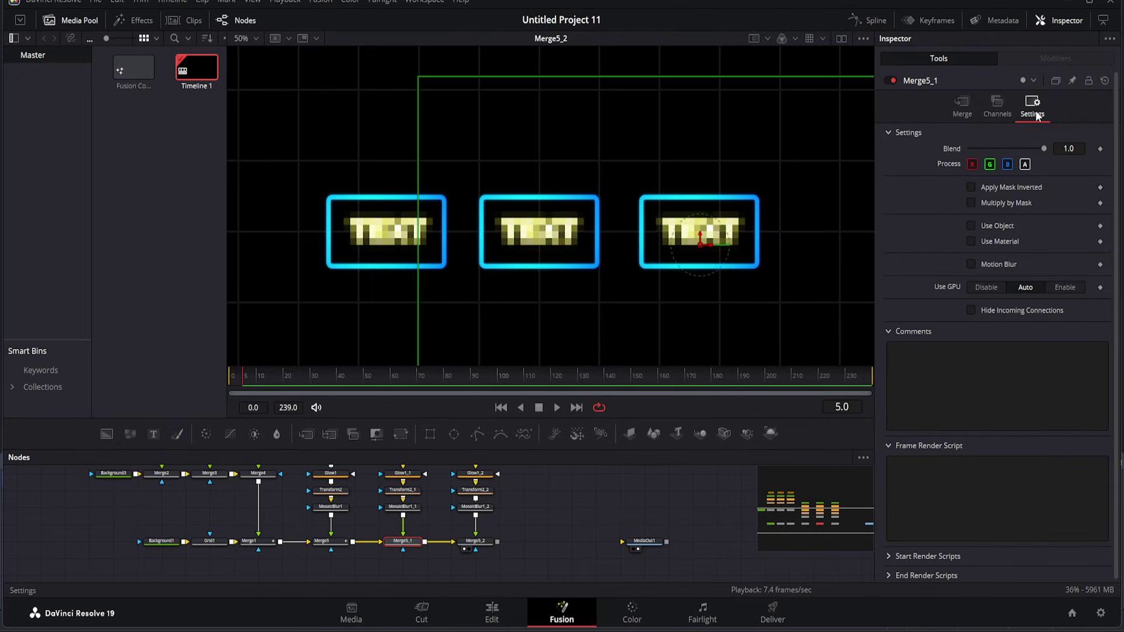
{"action": "left_click", "coordinate": [1100, 149]}
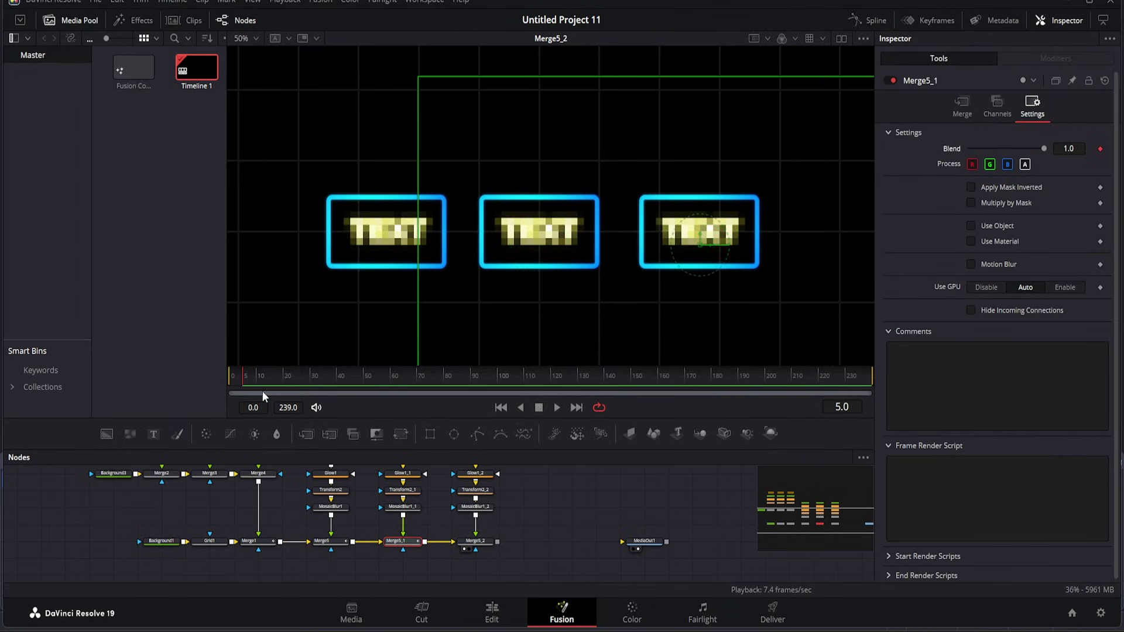
{"action": "key", "text": "Left"}
{"action": "key", "text": "Left"}
{"action": "key", "text": "Left"}
{"action": "key", "text": "Left"}
{"action": "key", "text": "Left"}
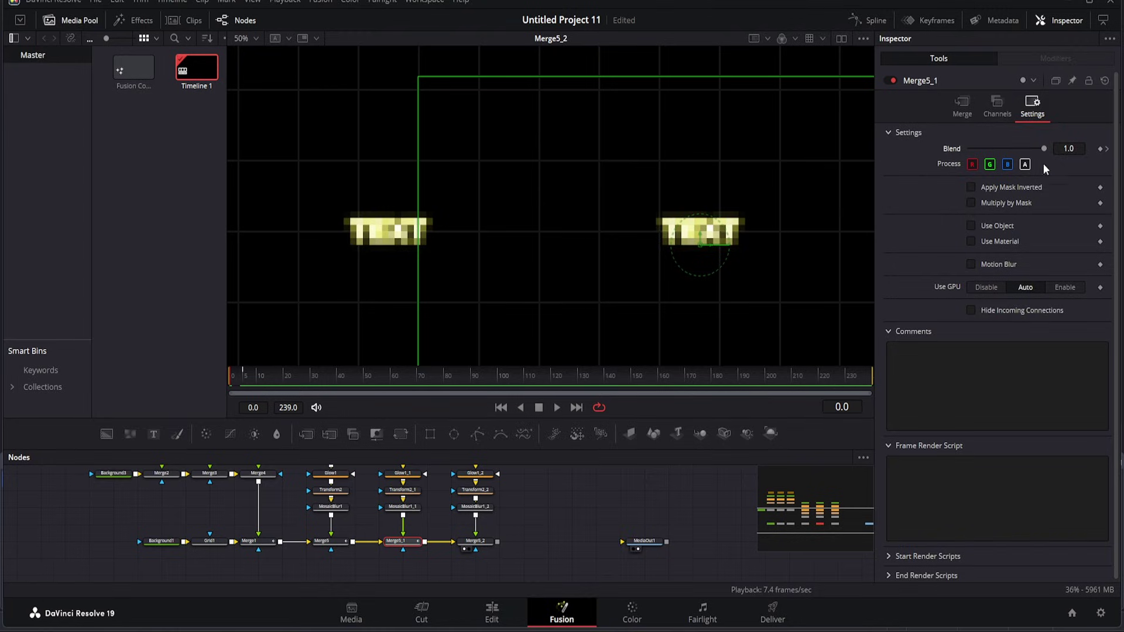
Keyframe the left text Merge's overall Blend from 0.0 at frame 0 to 1.0 at frame 5.
{"action": "left_click", "coordinate": [474, 542]}
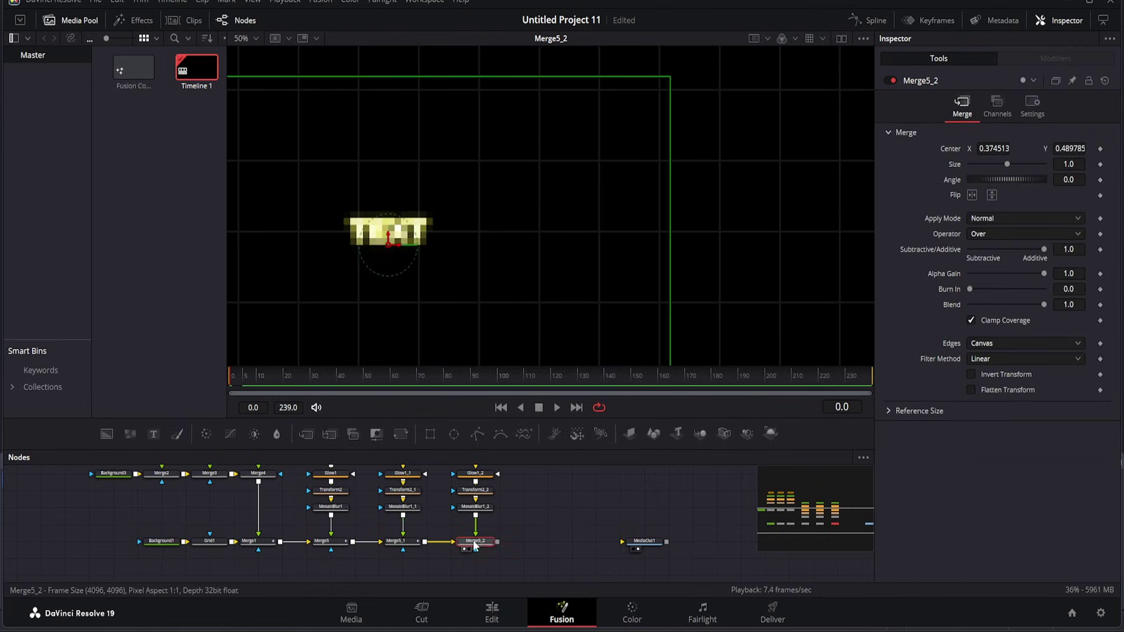
{"action": "left_click", "coordinate": [1042, 104]}
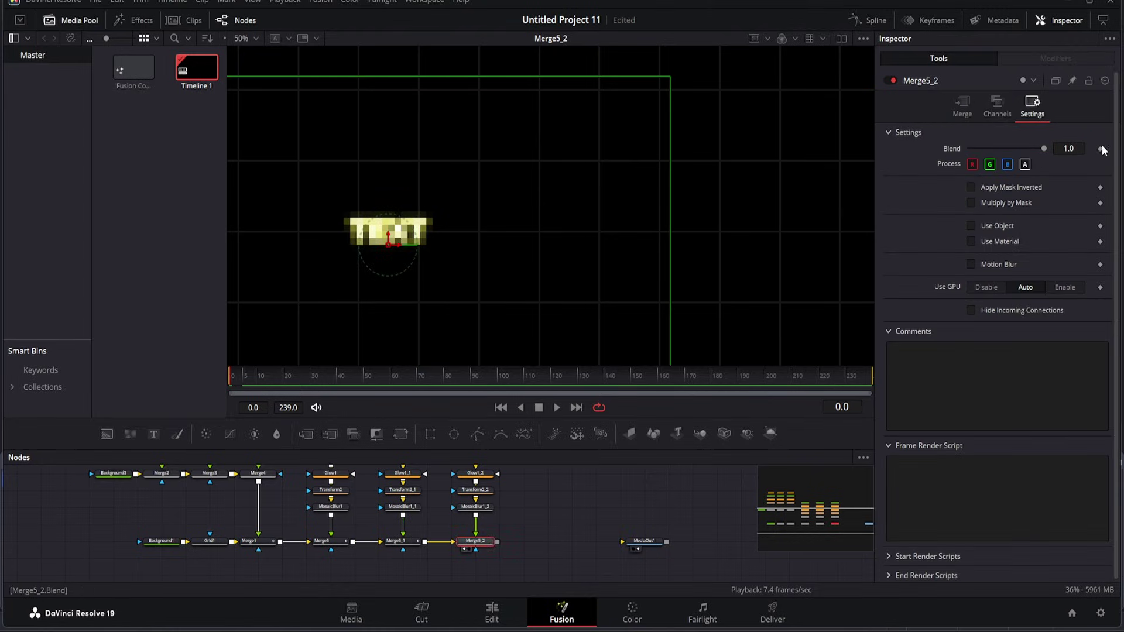
{"action": "left_click", "coordinate": [1100, 149]}
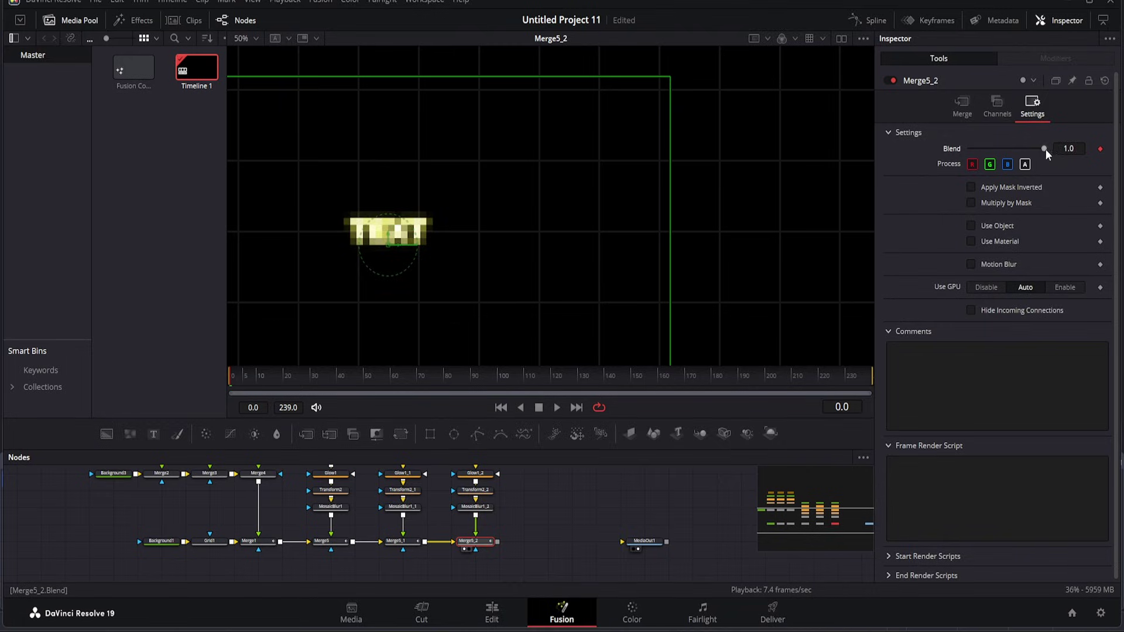
{"action": "left_click_drag", "start_coordinate": [1045, 149], "coordinate": [602, 243]}
{"action": "key", "text": "Right"}
{"action": "key", "text": "Right"}
{"action": "key", "text": "Right"}
{"action": "key", "text": "Right"}
{"action": "key", "text": "Right"}
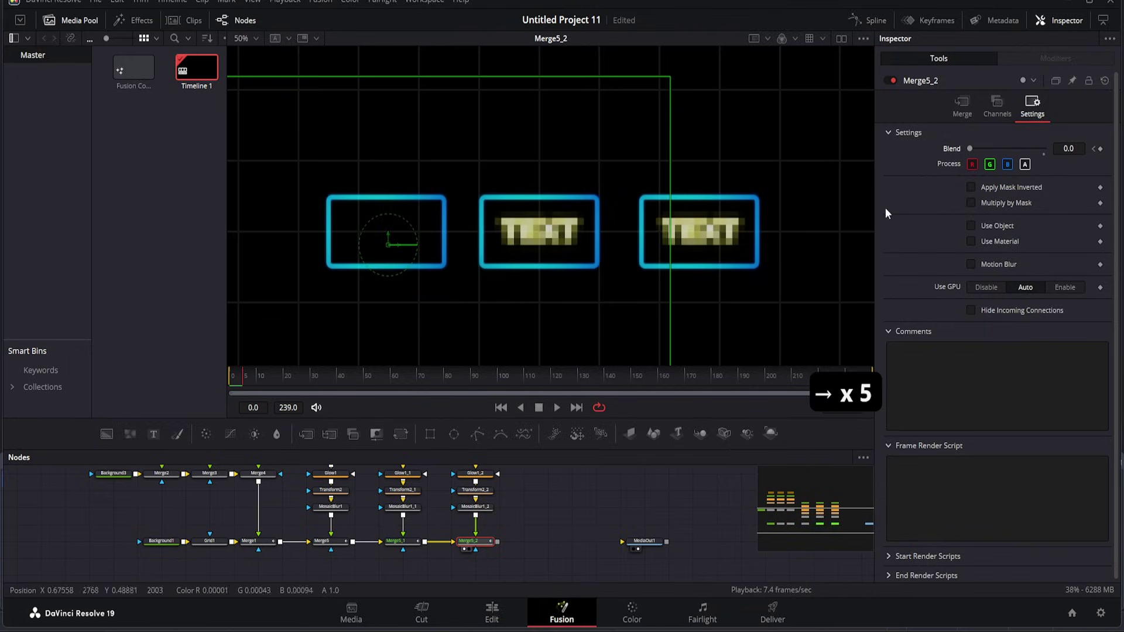
{"action": "left_click", "coordinate": [985, 148]}
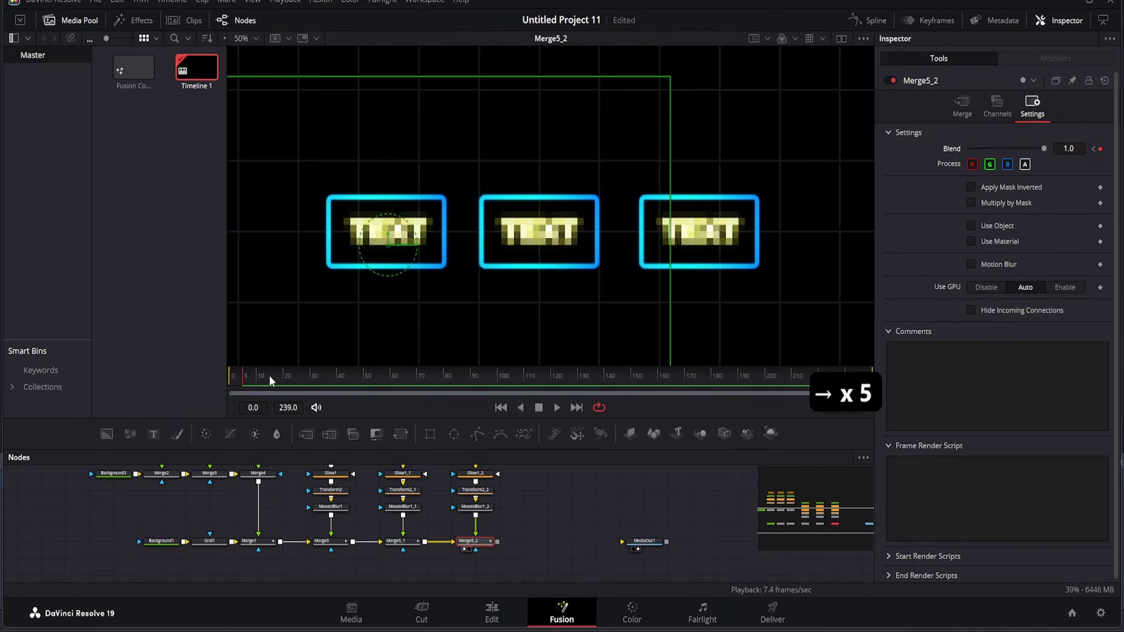
Play the composition twice from frame 0 to check the fade-in of the three texts.
{"action": "left_click_drag", "start_coordinate": [269, 374], "coordinate": [211, 381]}
{"action": "key", "text": "space"}
{"action": "key", "text": "space"}
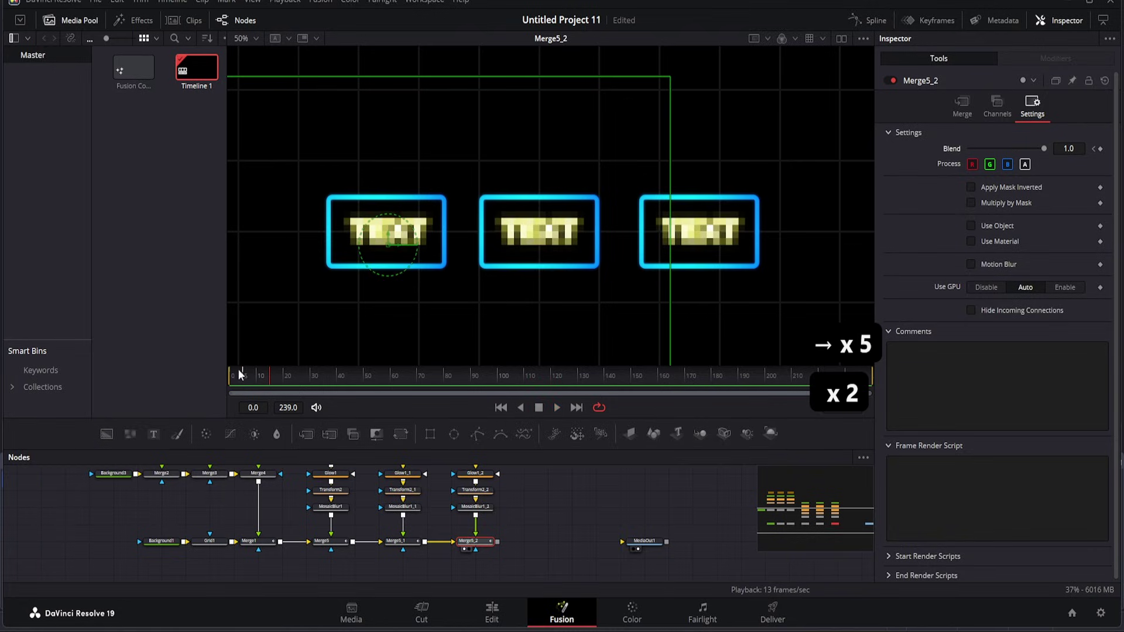
{"action": "left_click_drag", "start_coordinate": [283, 374], "coordinate": [211, 382]}
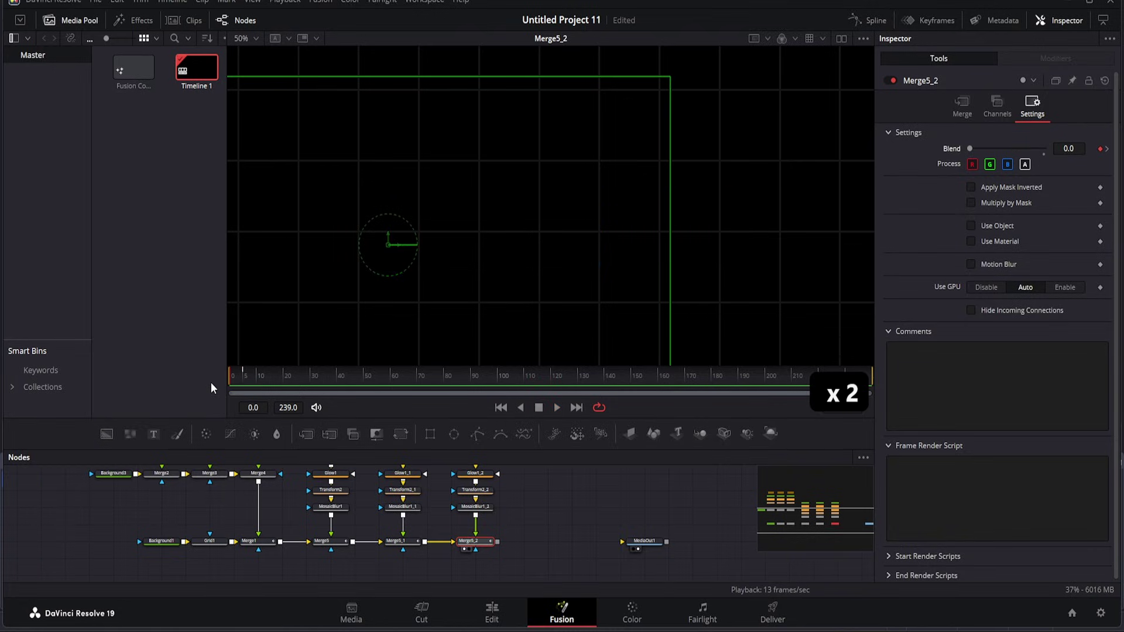
{"action": "key", "text": "space"}
{"action": "key", "text": "space"}
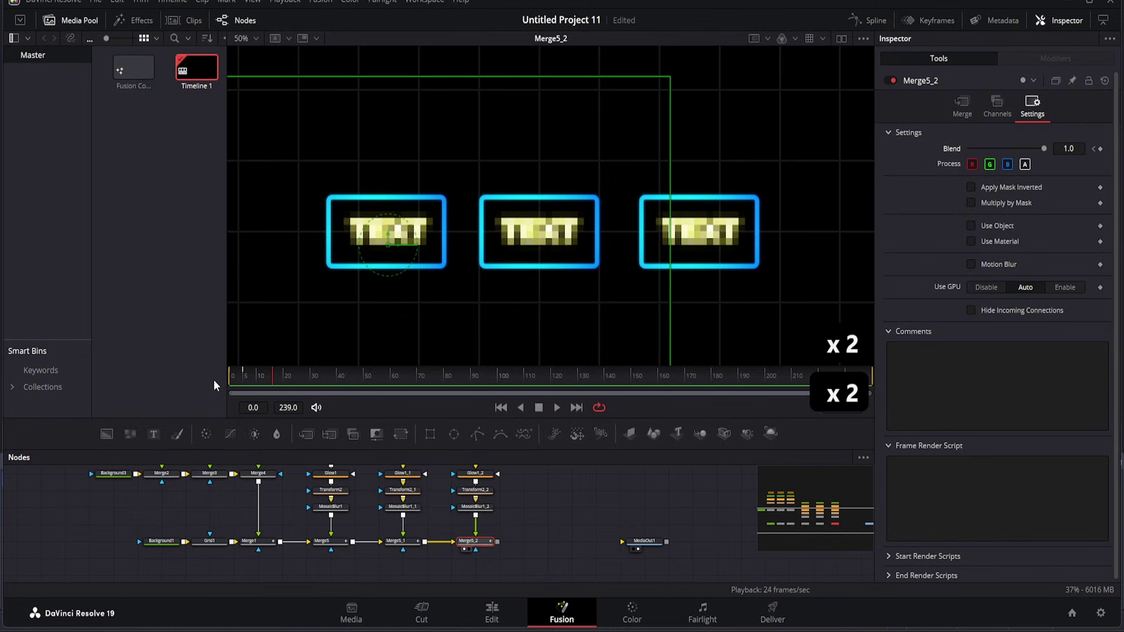
{"action": "left_click", "coordinate": [558, 518]}
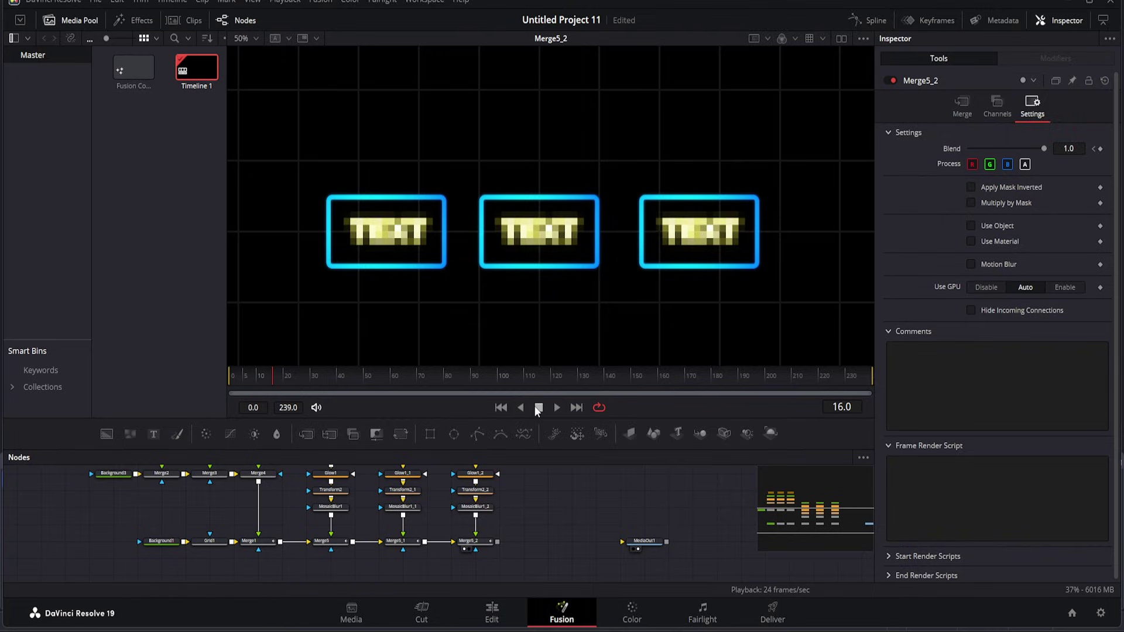
Add a new Merge node after the left text's Merge and move MediaOut1 further along to make room.
{"action": "left_click", "coordinate": [488, 545]}
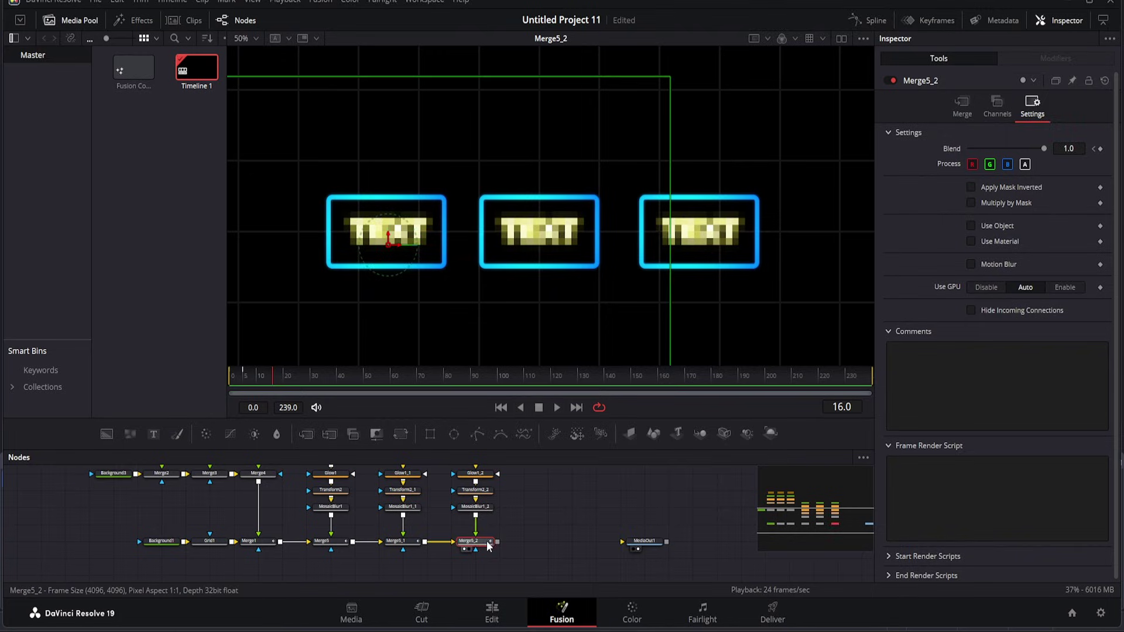
{"action": "left_click", "coordinate": [307, 436]}
{"action": "left_click_drag", "start_coordinate": [483, 559], "coordinate": [643, 541]}
{"action": "scroll", "coordinate": [515, 544], "scroll_direction": "right", "scroll_amount": 3}
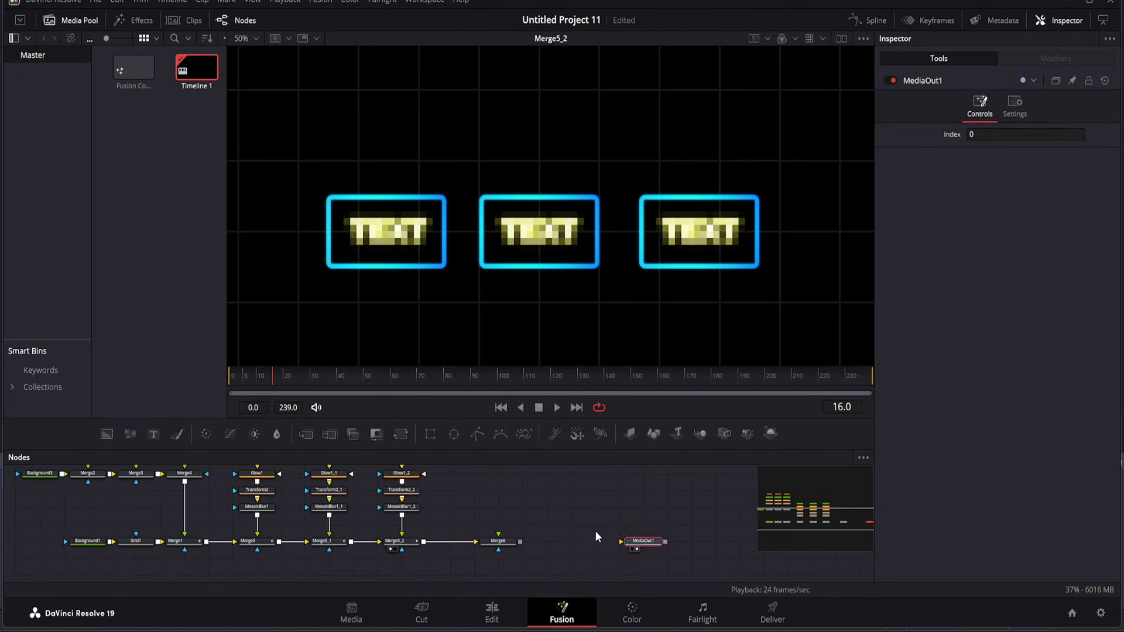
Add a Background node as the new Merge's background input, with the text chain as its foreground, and view that Merge.
{"action": "scroll", "coordinate": [543, 538], "scroll_direction": "right", "scroll_amount": 1}
{"action": "scroll", "coordinate": [543, 537], "scroll_direction": "right", "scroll_amount": 1}
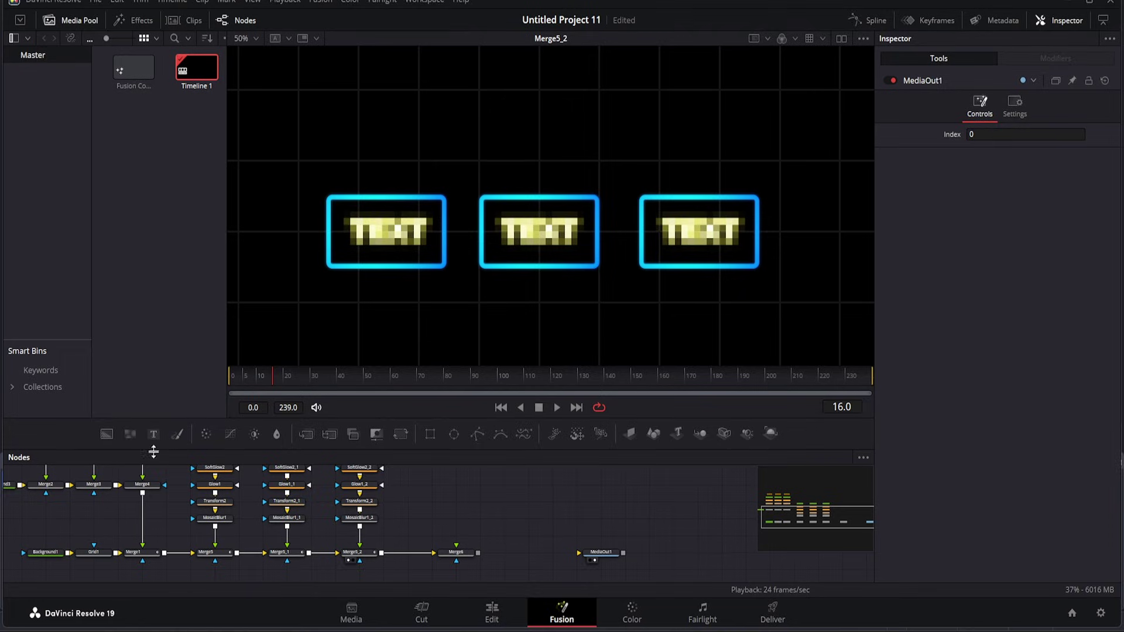
{"action": "left_click_drag", "start_coordinate": [106, 434], "coordinate": [123, 443]}
{"action": "left_click_drag", "start_coordinate": [456, 521], "coordinate": [422, 551]}
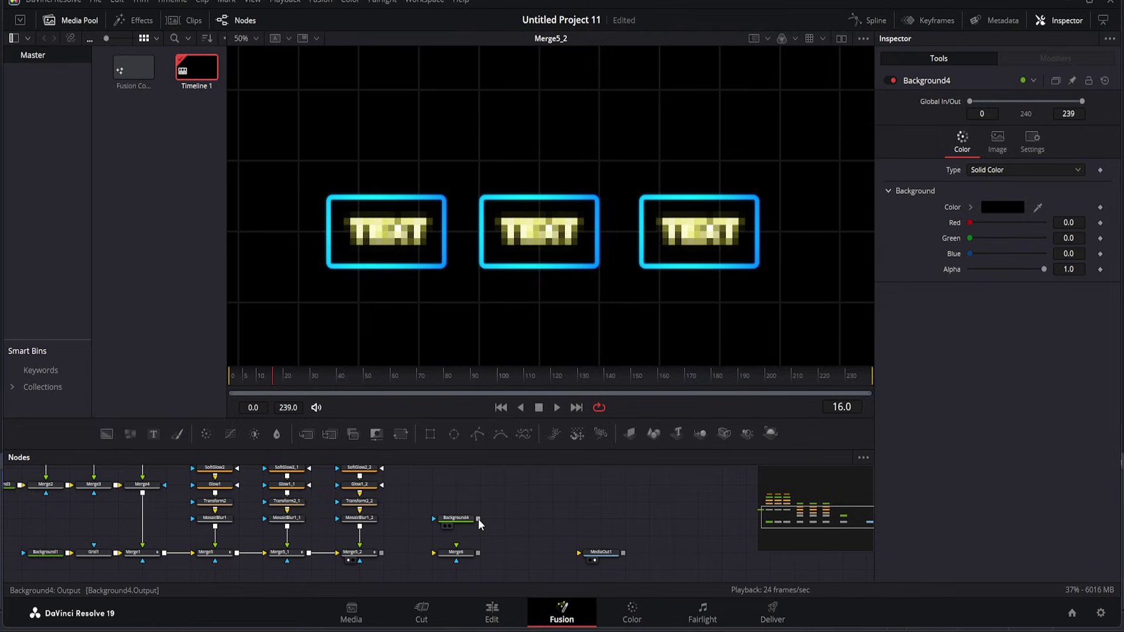
{"action": "left_click_drag", "start_coordinate": [478, 519], "coordinate": [447, 557]}
{"action": "left_click", "coordinate": [448, 554]}
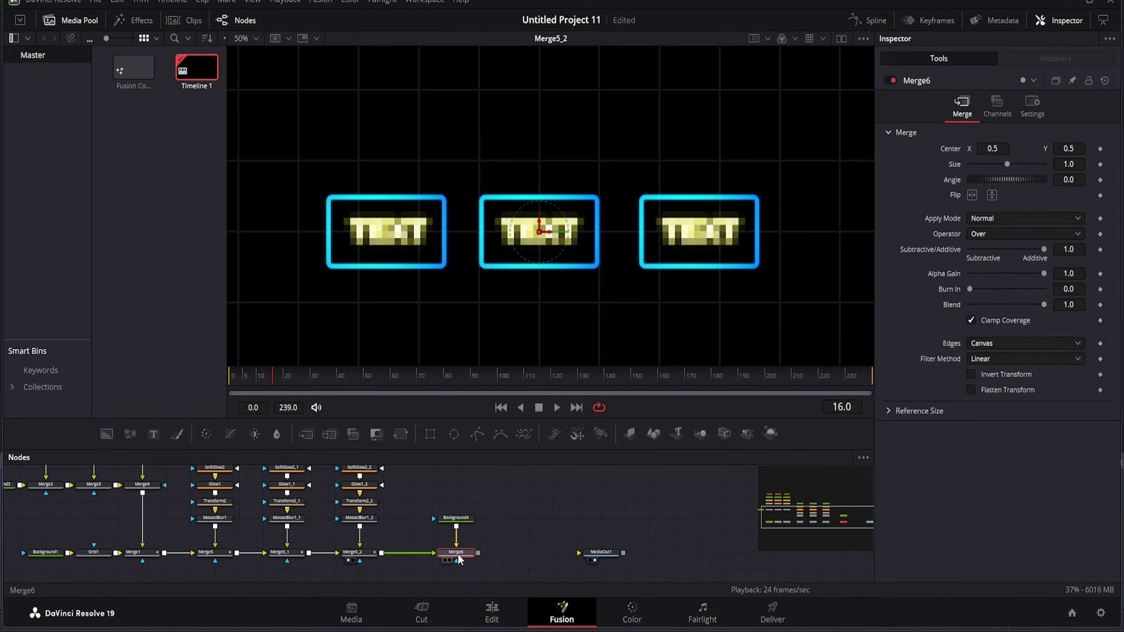
{"action": "key", "text": "1"}
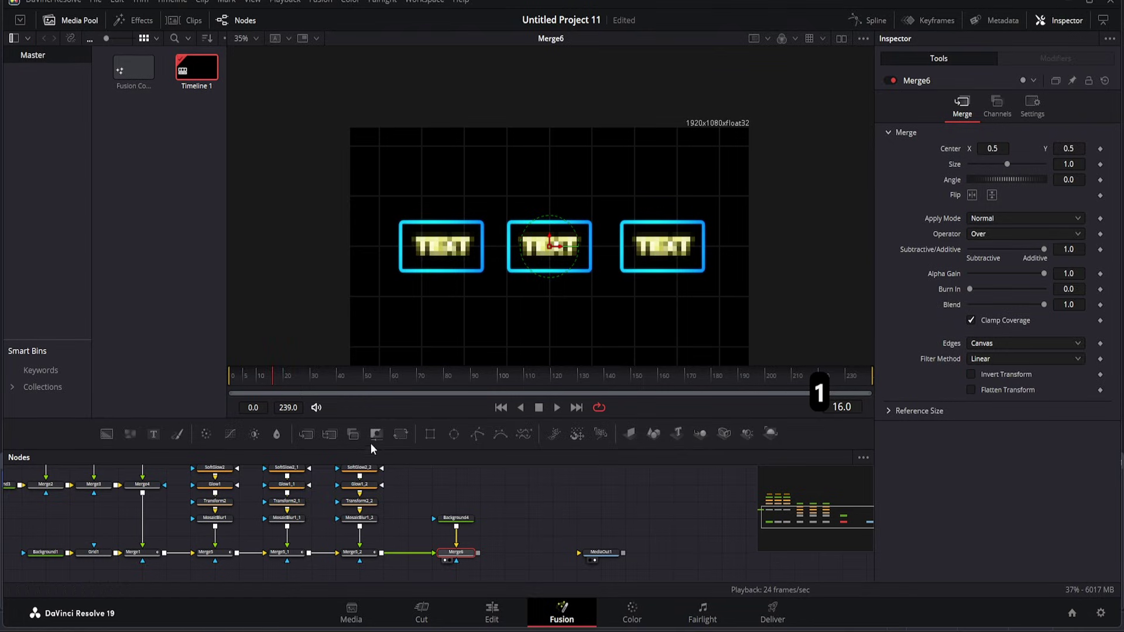
Add a Transform node after the new Merge, view it, and set its Size to 1.25.
{"action": "left_click", "coordinate": [404, 435]}
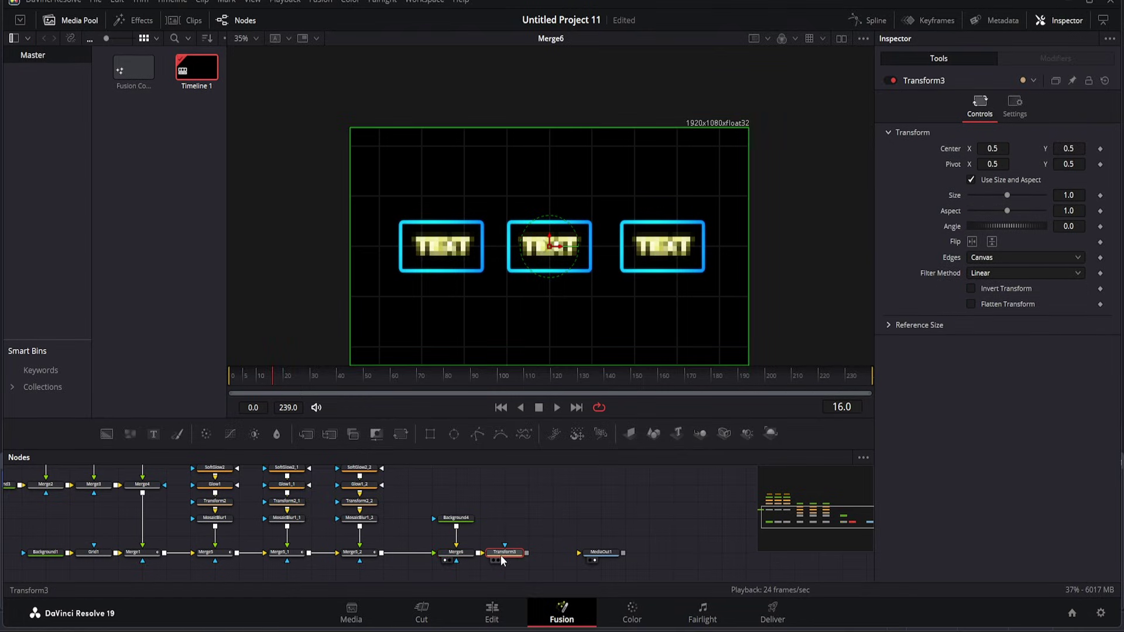
{"action": "key", "text": "1"}
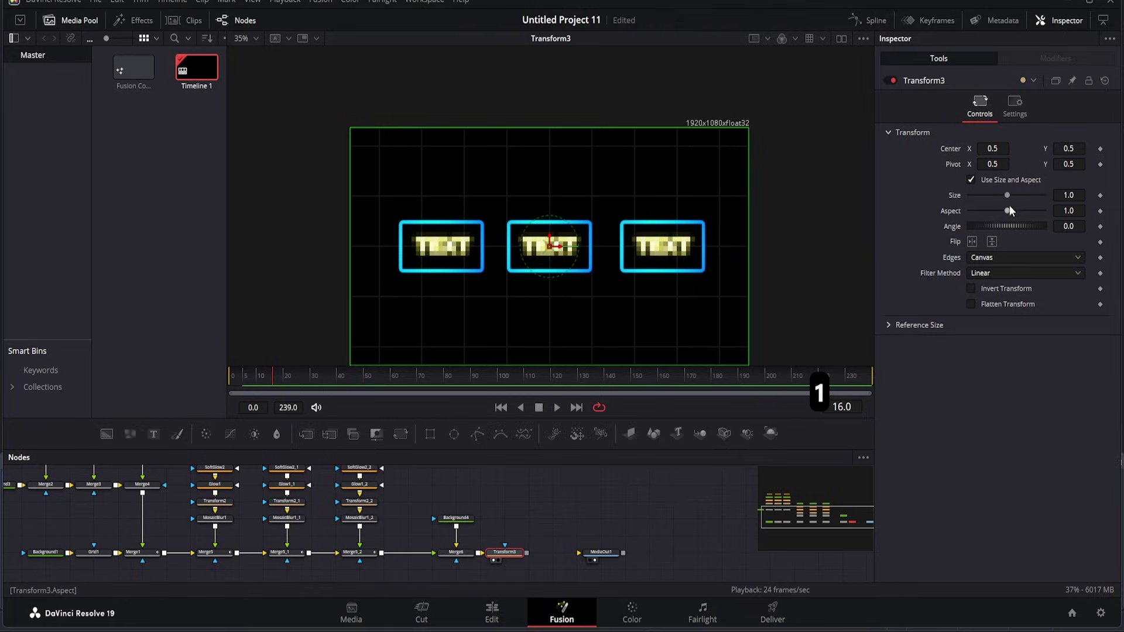
{"action": "left_click_drag", "start_coordinate": [1007, 195], "coordinate": [1011, 201]}
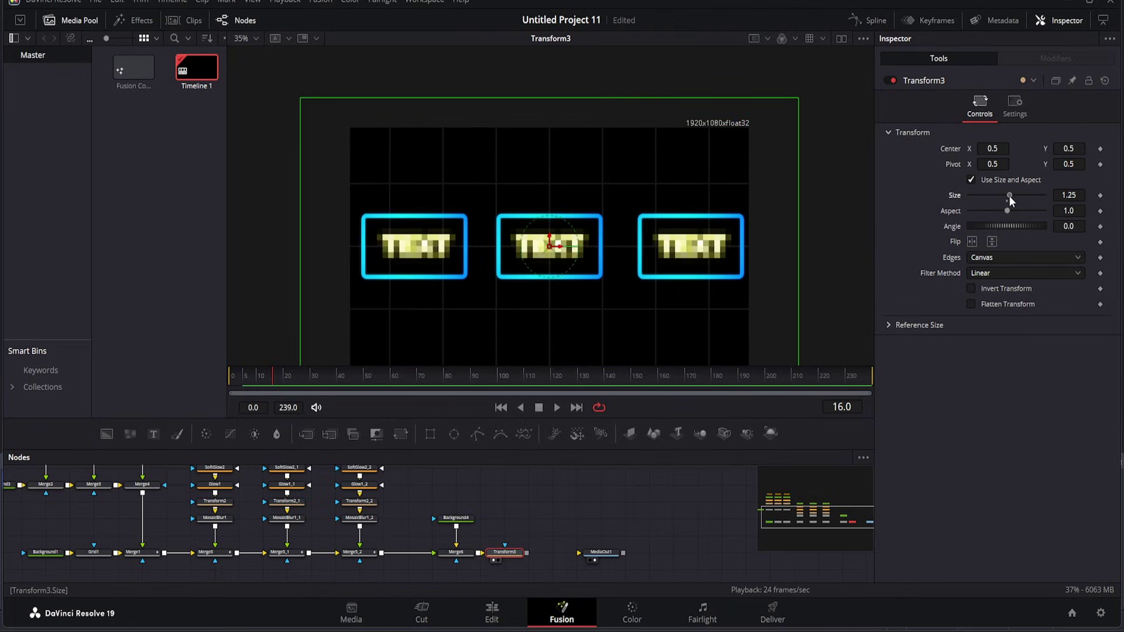
{"action": "left_click_drag", "start_coordinate": [1009, 198], "coordinate": [1009, 198]}
Play from the start to frame 20 and keyframe the new Transform's Center, Pivot and Size there.
{"action": "left_click_drag", "start_coordinate": [273, 377], "coordinate": [212, 383]}
{"action": "key", "text": "space"}
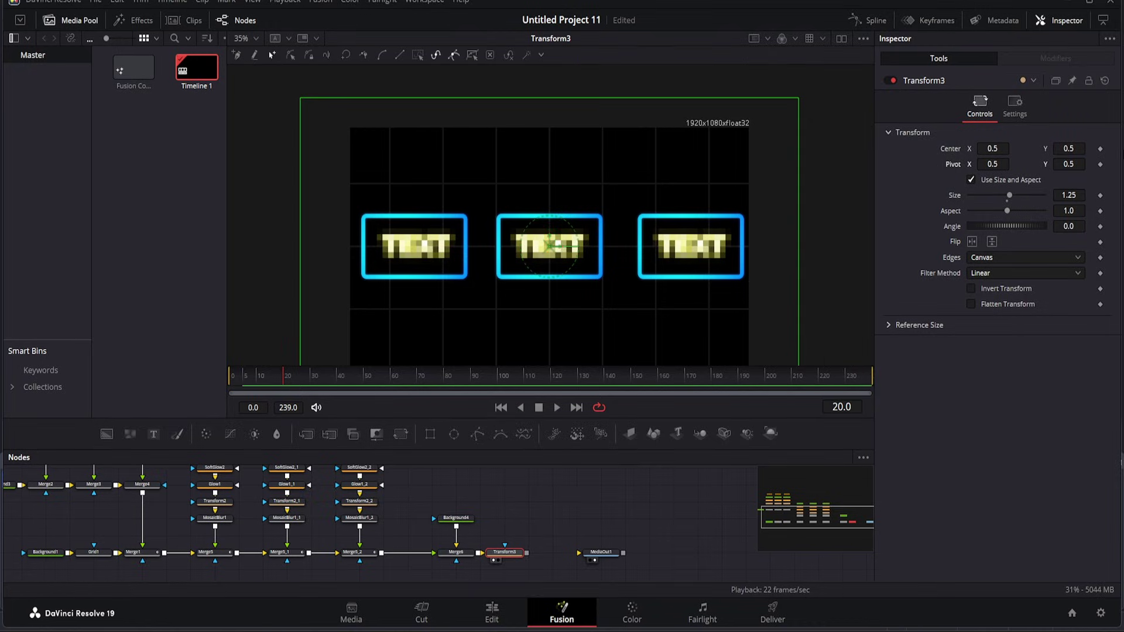
{"action": "left_click", "coordinate": [1101, 148]}
{"action": "left_click", "coordinate": [1100, 164]}
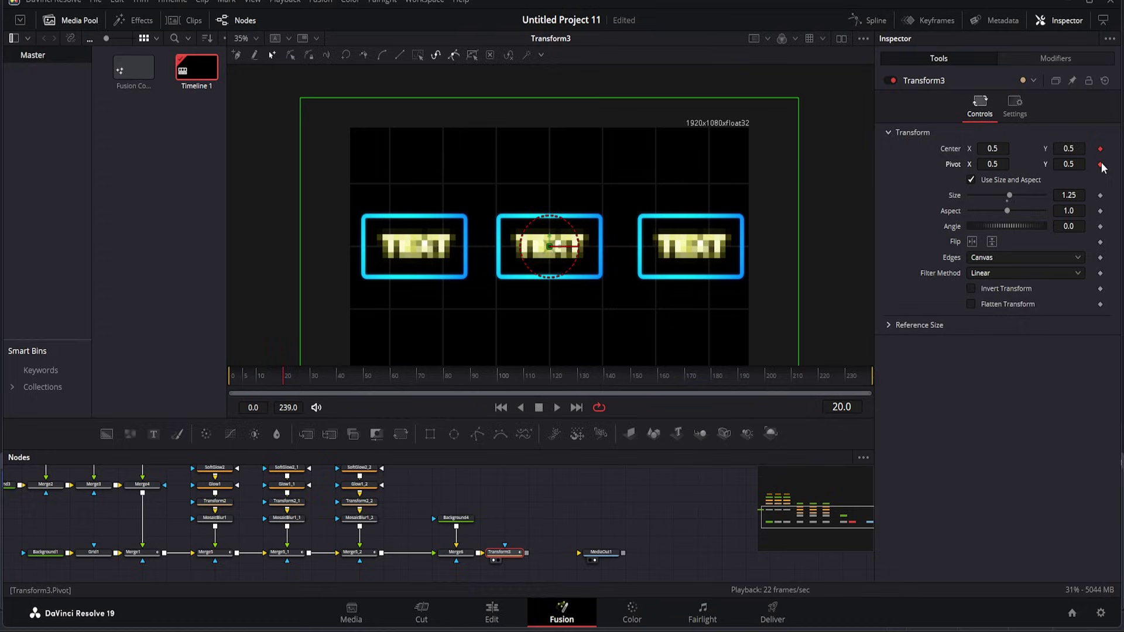
{"action": "left_click", "coordinate": [1101, 196]}
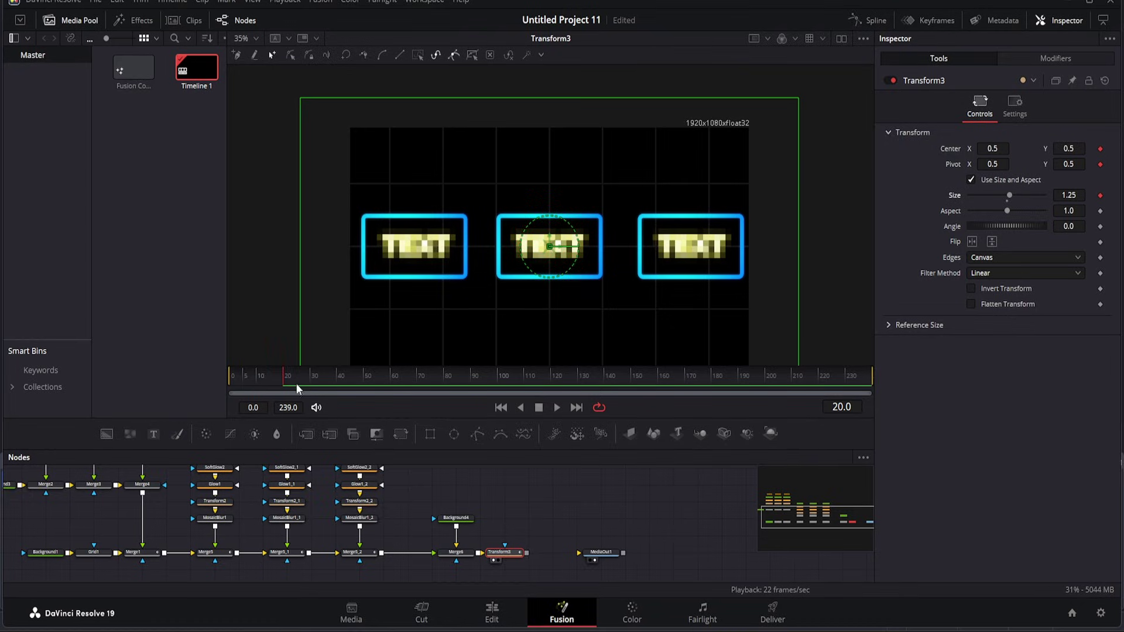
At frame 25, set the Transform's Center X to 1.166 and Size to 2.283 to zoom in on the left text.
{"action": "key", "text": "Right"}
{"action": "key", "text": "Right"}
{"action": "key", "text": "Right"}
{"action": "key", "text": "Right"}
{"action": "key", "text": "Right"}
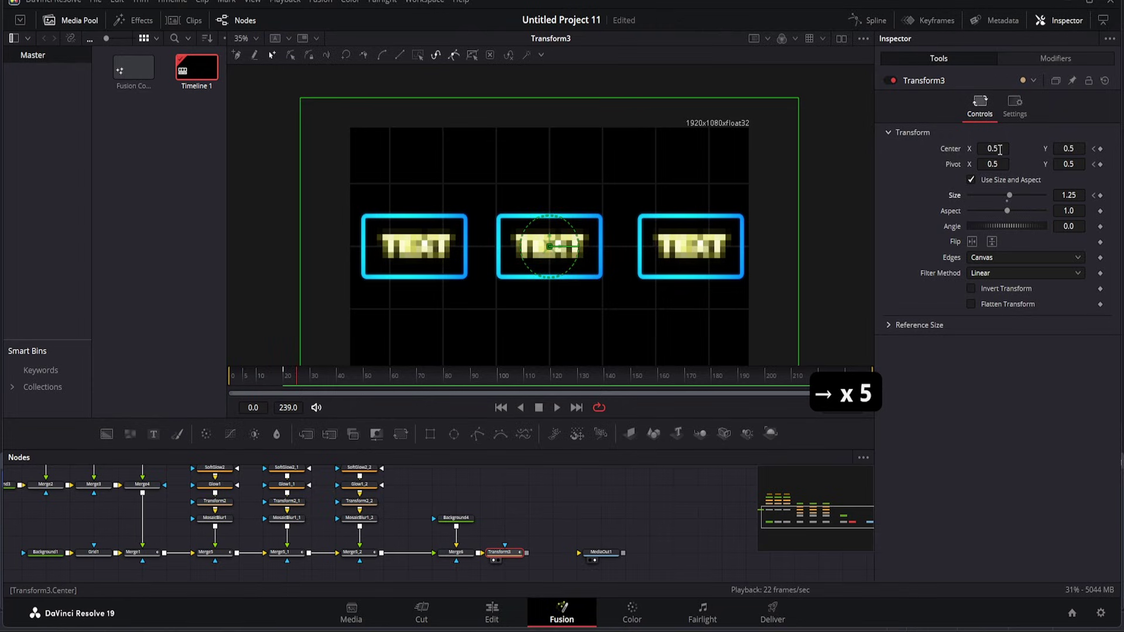
{"action": "left_click_drag", "start_coordinate": [999, 150], "coordinate": [1056, 150]}
{"action": "left_click_drag", "start_coordinate": [1076, 198], "coordinate": [1122, 198]}
{"action": "mouse_move", "coordinate": [995, 150]}
{"action": "left_mouse_down"}
{"action": "mouse_move", "coordinate": [1060, 150]}
{"action": "mouse_move", "coordinate": [1034, 162]}
{"action": "mouse_move", "coordinate": [974, 149]}
{"action": "left_mouse_up"}
Play the composition from frame 0 to check the zoom onto the left text.
{"action": "left_click_drag", "start_coordinate": [353, 379], "coordinate": [228, 380]}
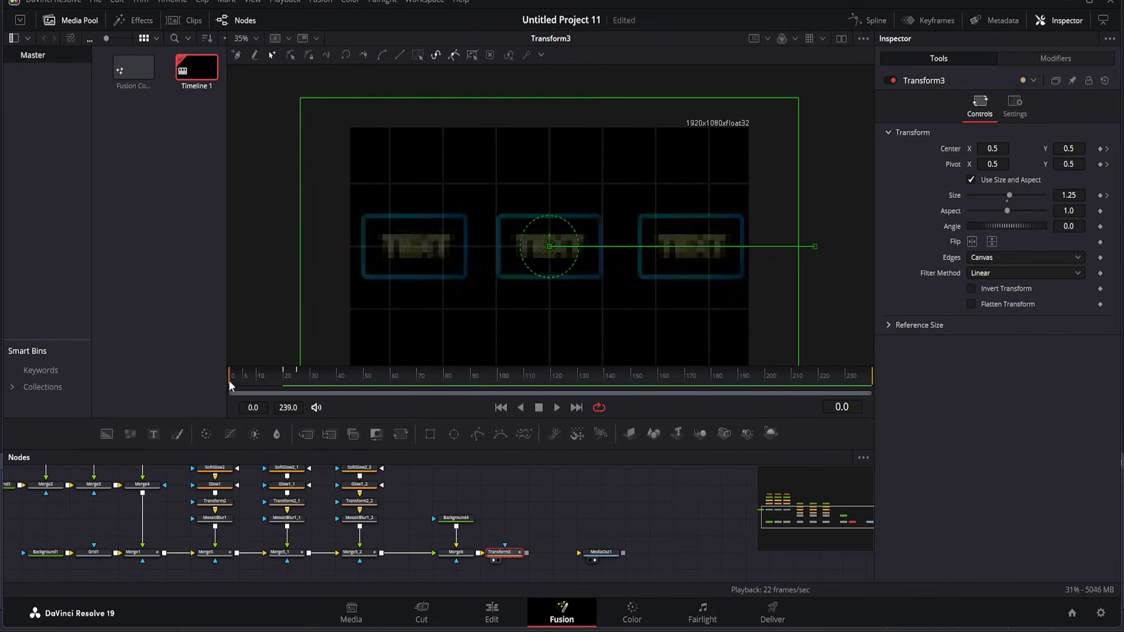
{"action": "key", "text": "space"}
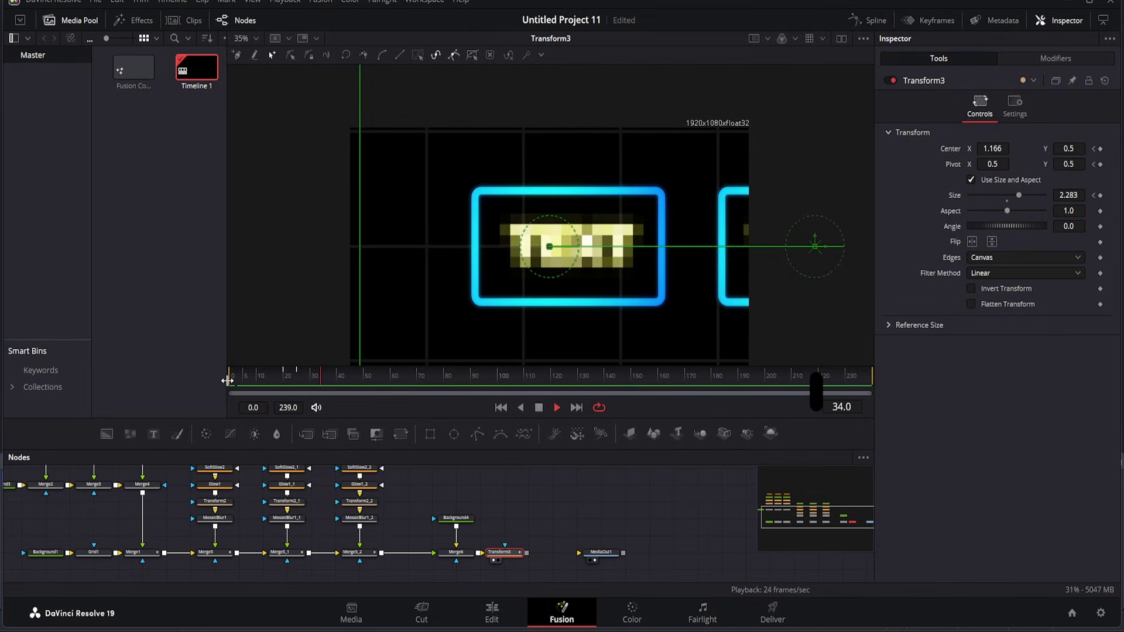
{"action": "left_click_drag", "start_coordinate": [341, 380], "coordinate": [287, 381]}
Open the Spline editor and enable the animation curves of all the Merge nodes and the Transform.
{"action": "left_click", "coordinate": [574, 490]}
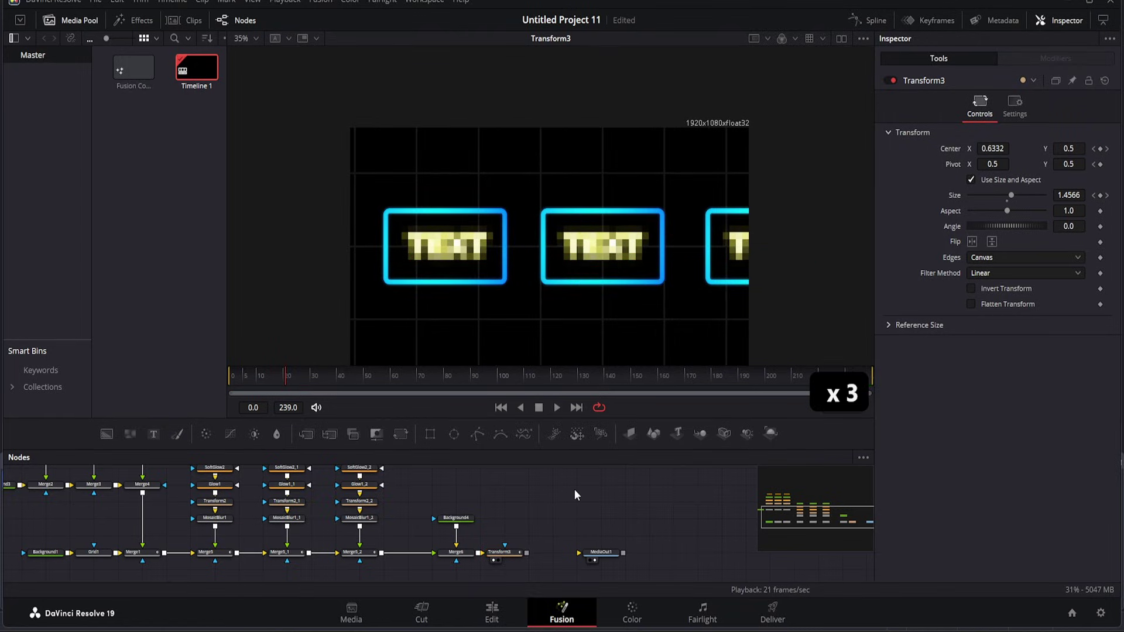
{"action": "left_click", "coordinate": [861, 20]}
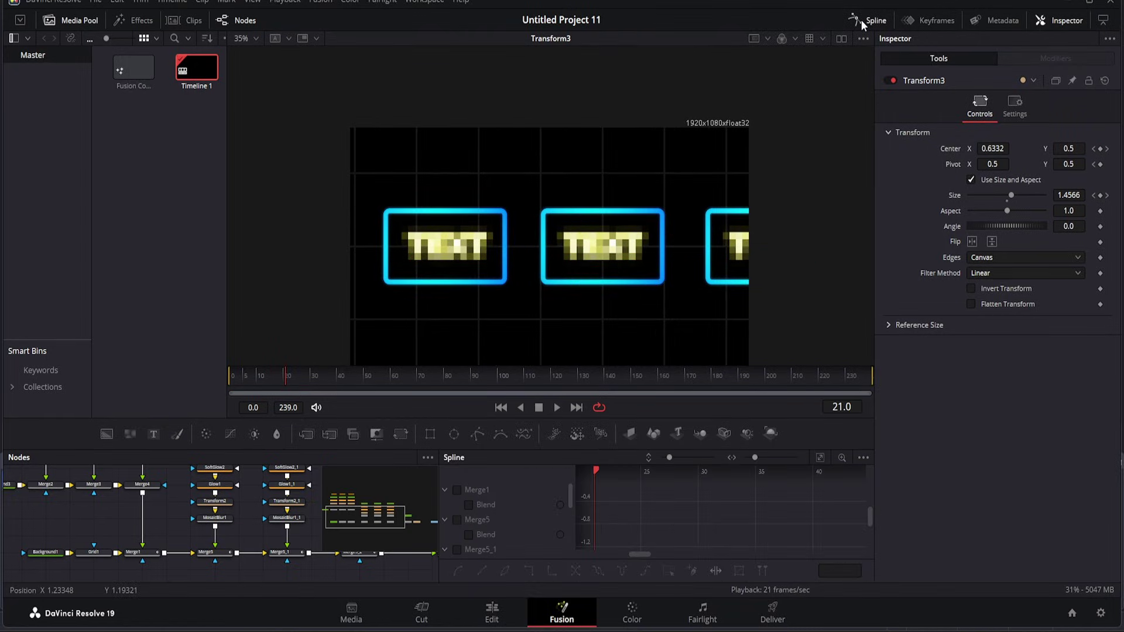
{"action": "left_click", "coordinate": [457, 490]}
{"action": "left_click", "coordinate": [457, 519]}
{"action": "left_click", "coordinate": [458, 549]}
{"action": "scroll", "coordinate": [480, 521], "scroll_direction": "down", "scroll_amount": 3}
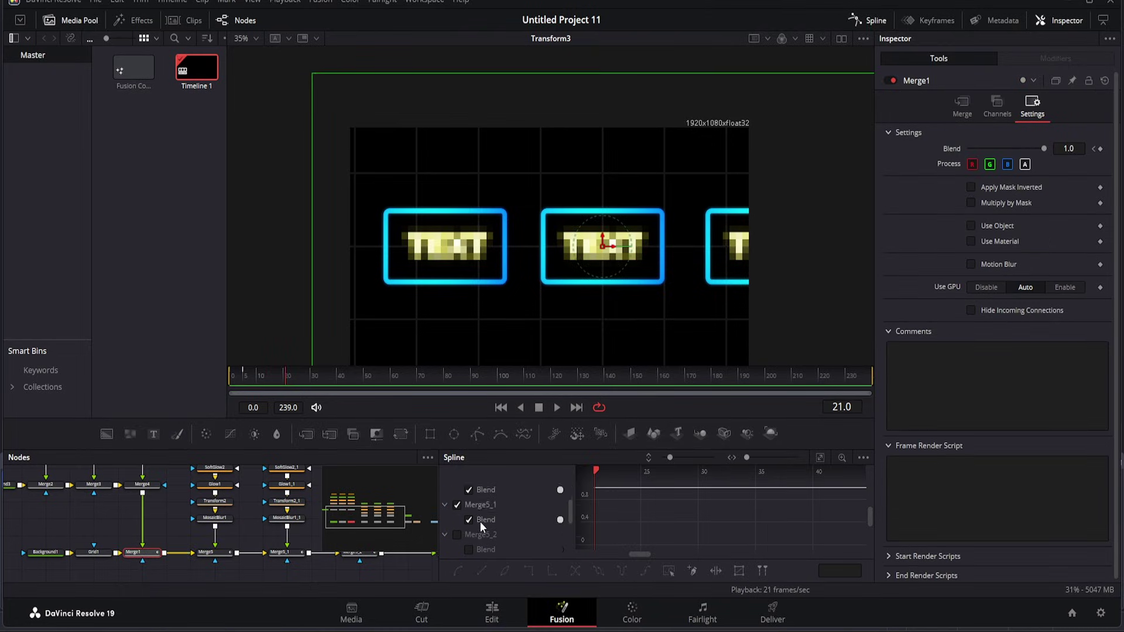
{"action": "scroll", "coordinate": [479, 521], "scroll_direction": "down", "scroll_amount": 3}
{"action": "left_click", "coordinate": [458, 519]}
{"action": "scroll", "coordinate": [468, 521], "scroll_direction": "down", "scroll_amount": 3}
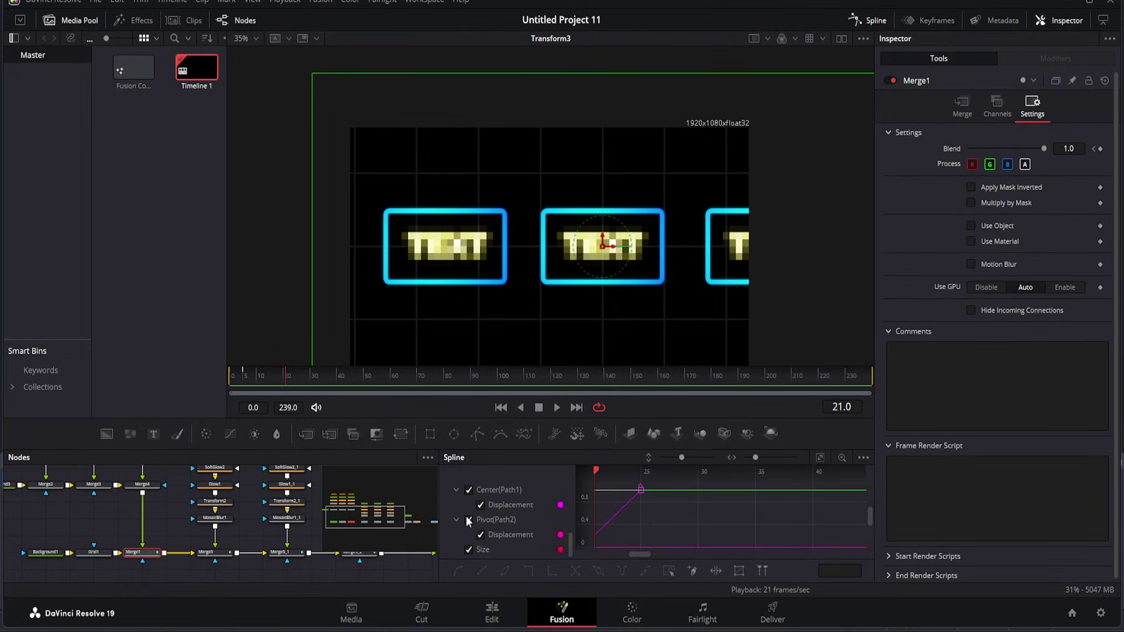
Fit all curves in the Spline editor and smooth their keyframes.
{"action": "scroll", "coordinate": [466, 523], "scroll_direction": "up", "scroll_amount": 9}
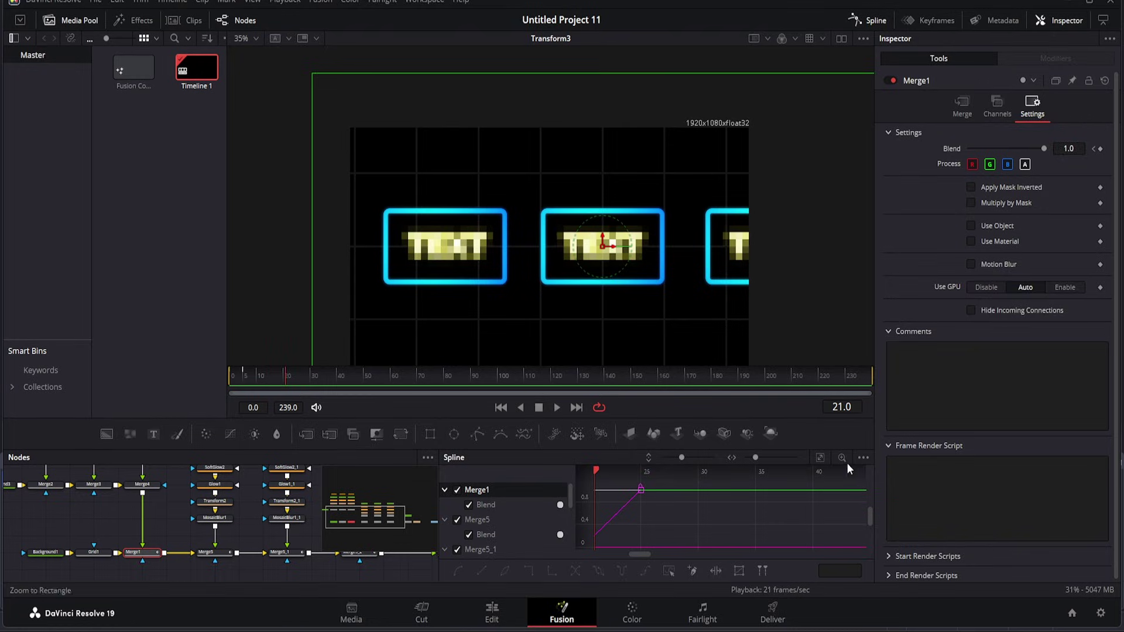
{"action": "left_click", "coordinate": [821, 458]}
{"action": "key", "text": "s"}
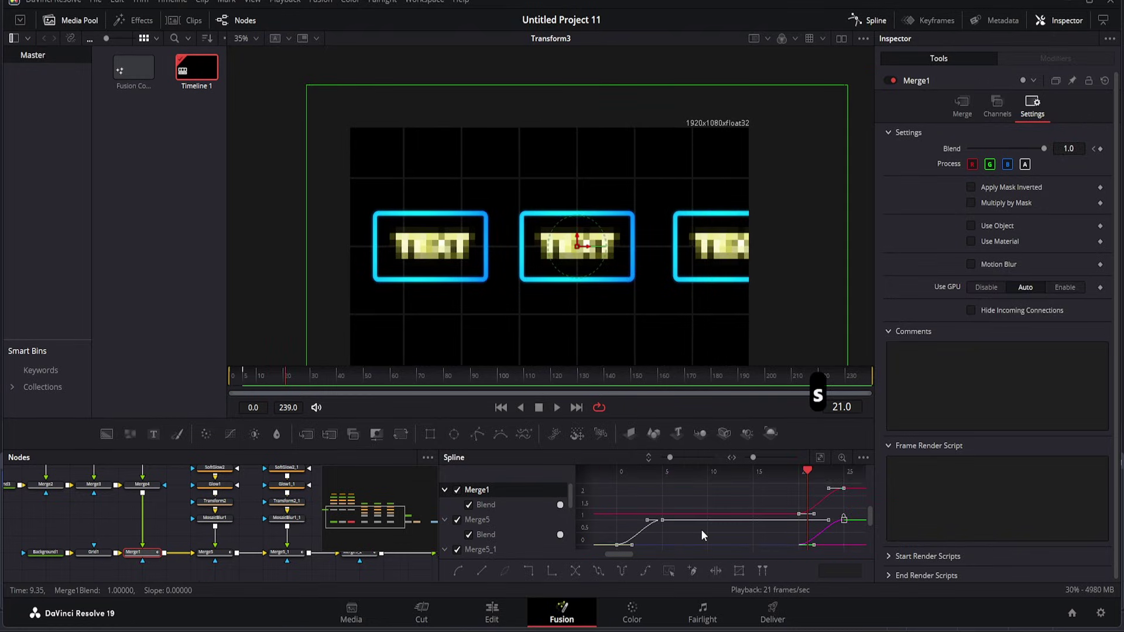
Play the composition twice from frame 0 to check the smoothed animation, closing the Spline editor in between.
{"action": "left_click_drag", "start_coordinate": [312, 382], "coordinate": [196, 388]}
{"action": "key", "text": "space"}
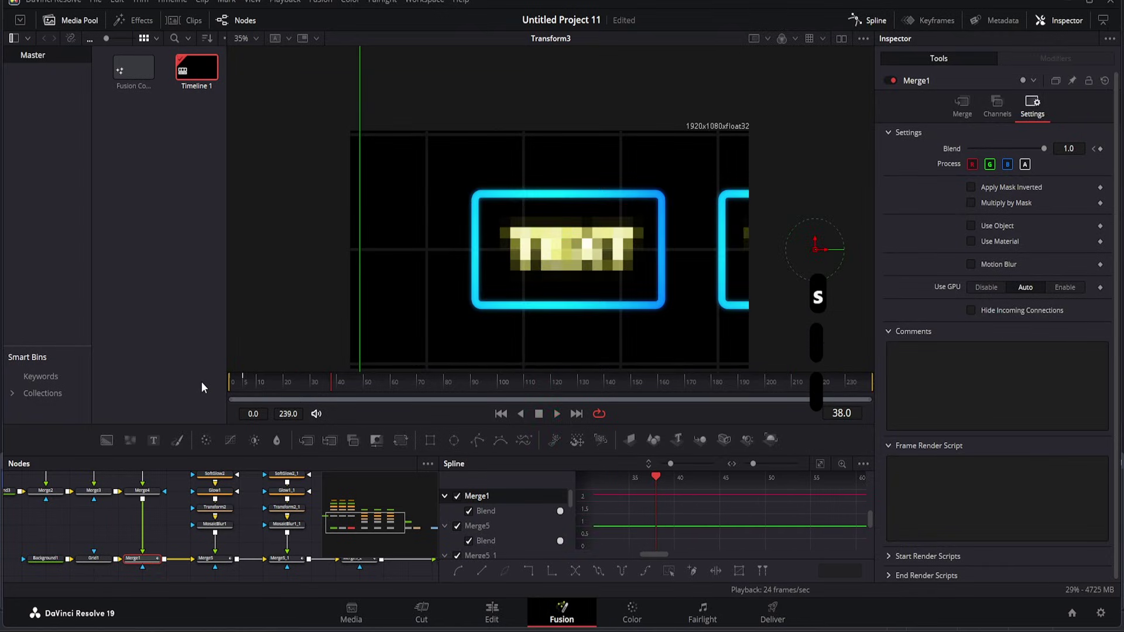
{"action": "left_click", "coordinate": [863, 21]}
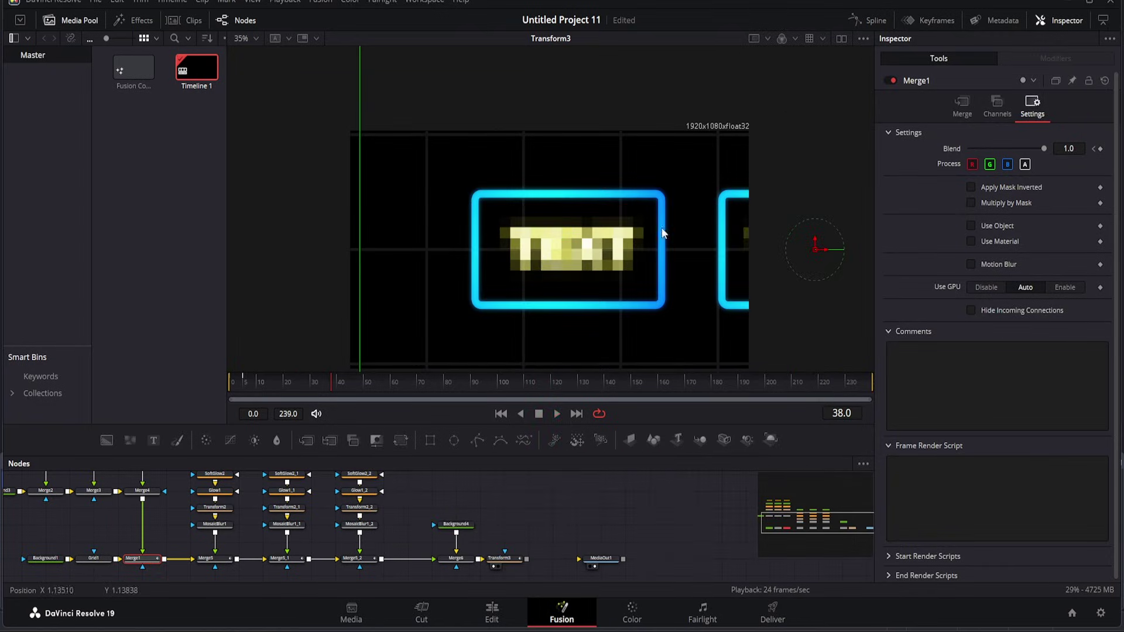
{"action": "left_click_drag", "start_coordinate": [382, 378], "coordinate": [218, 381]}
{"action": "key", "text": "space"}
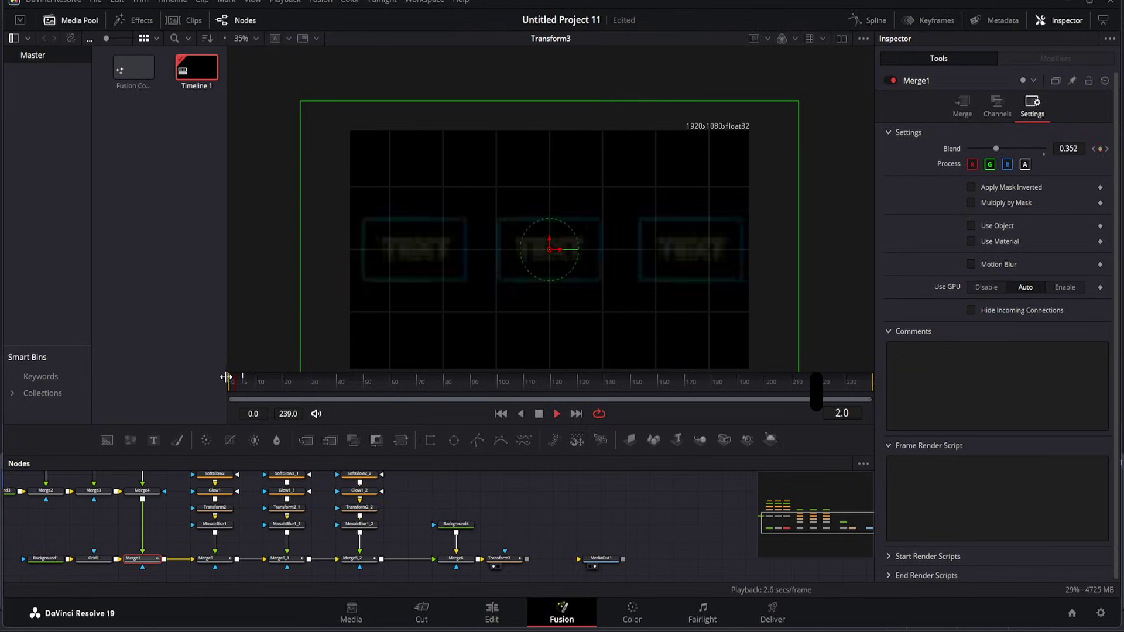
{"action": "key", "text": "space"}
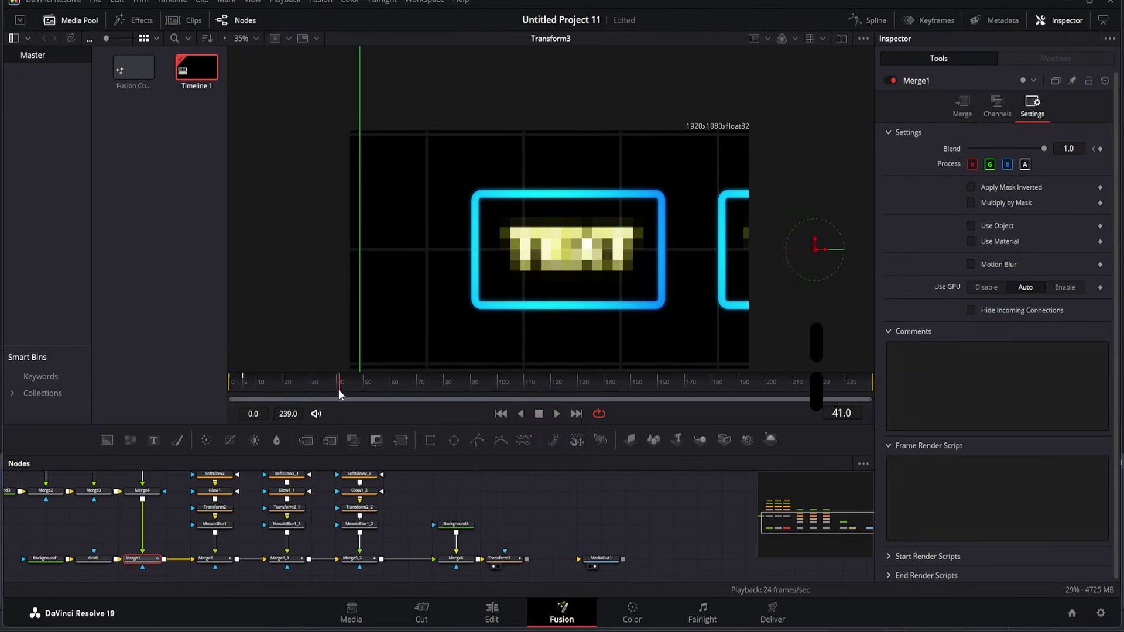
Keyframe the Blend of the left text's Mosaic Blur at 1.0 on frame 23.
{"action": "left_click_drag", "start_coordinate": [338, 388], "coordinate": [287, 388]}
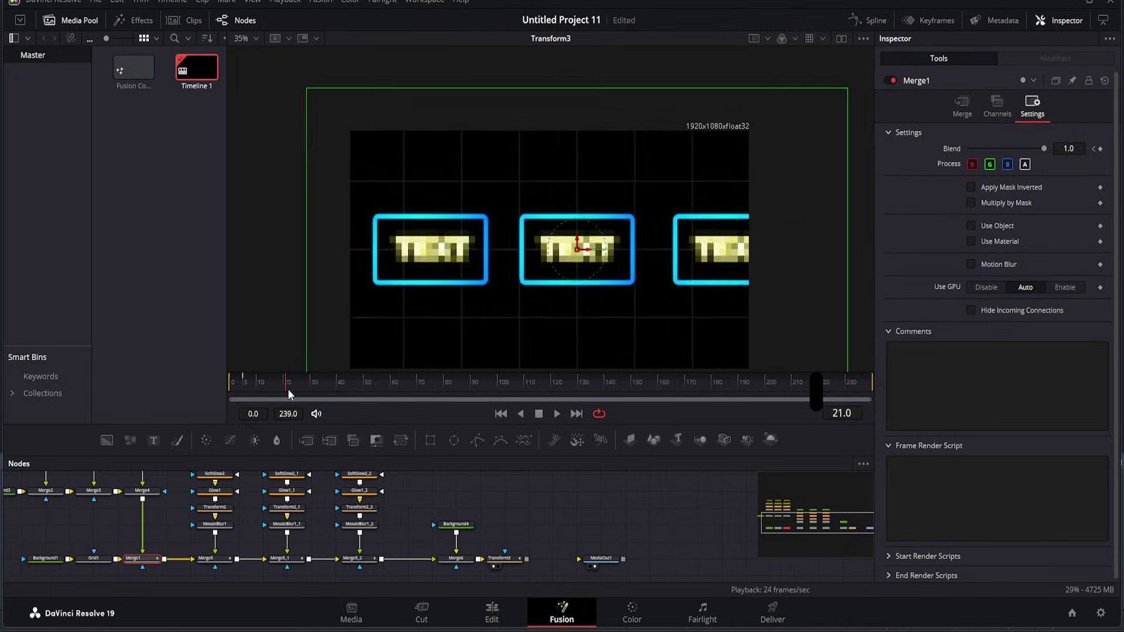
{"action": "key", "text": "Right"}
{"action": "key", "text": "Right"}
{"action": "key", "text": "Right"}
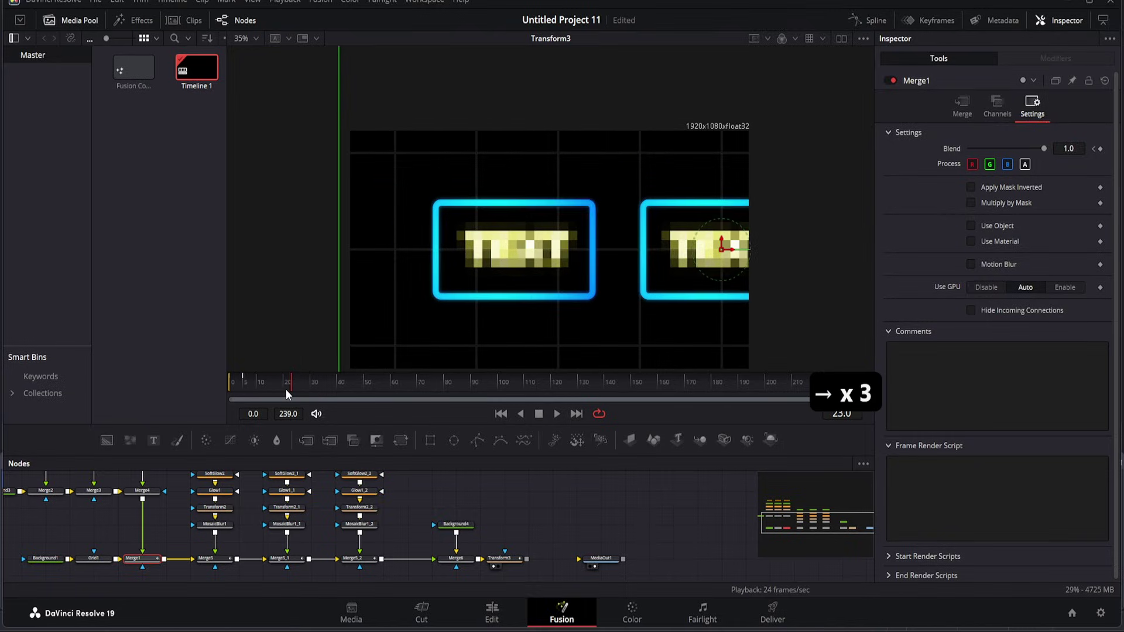
{"action": "key", "text": "Right"}
{"action": "key", "text": "Left"}
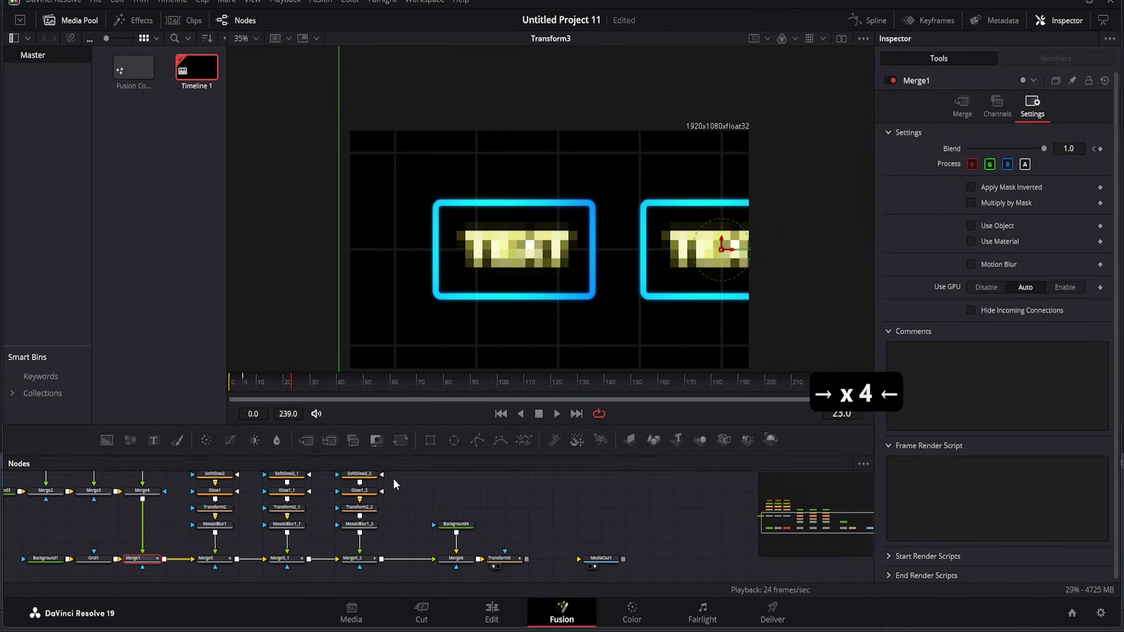
{"action": "scroll", "coordinate": [389, 512], "scroll_direction": "up", "scroll_amount": 1}
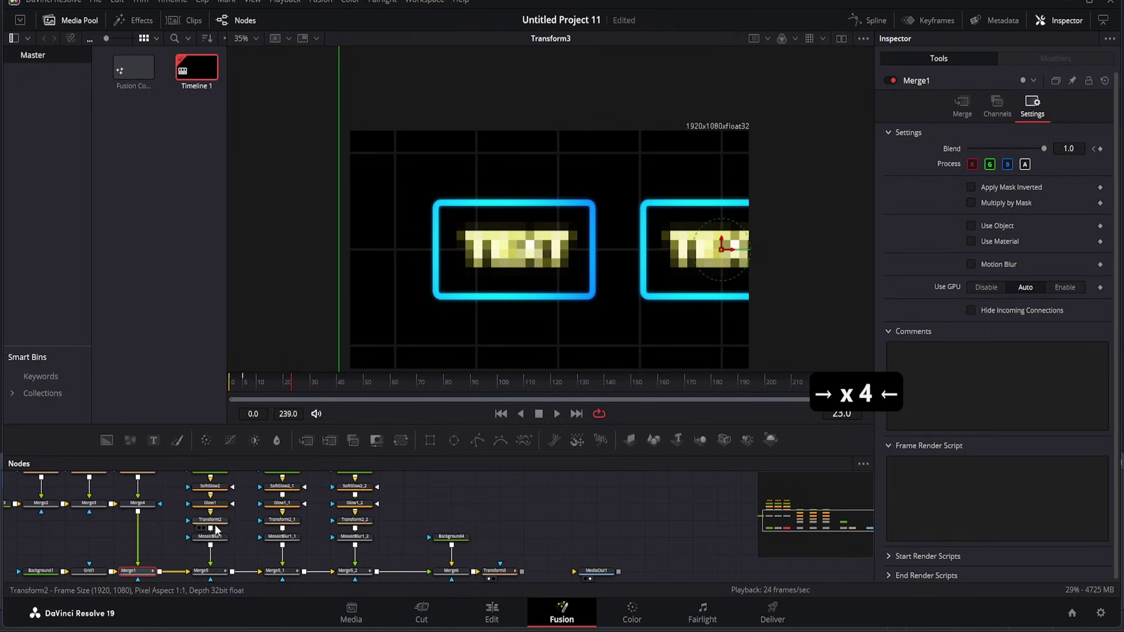
{"action": "left_click", "coordinate": [211, 570]}
{"action": "scroll", "coordinate": [211, 570], "scroll_direction": "down", "scroll_amount": 1}
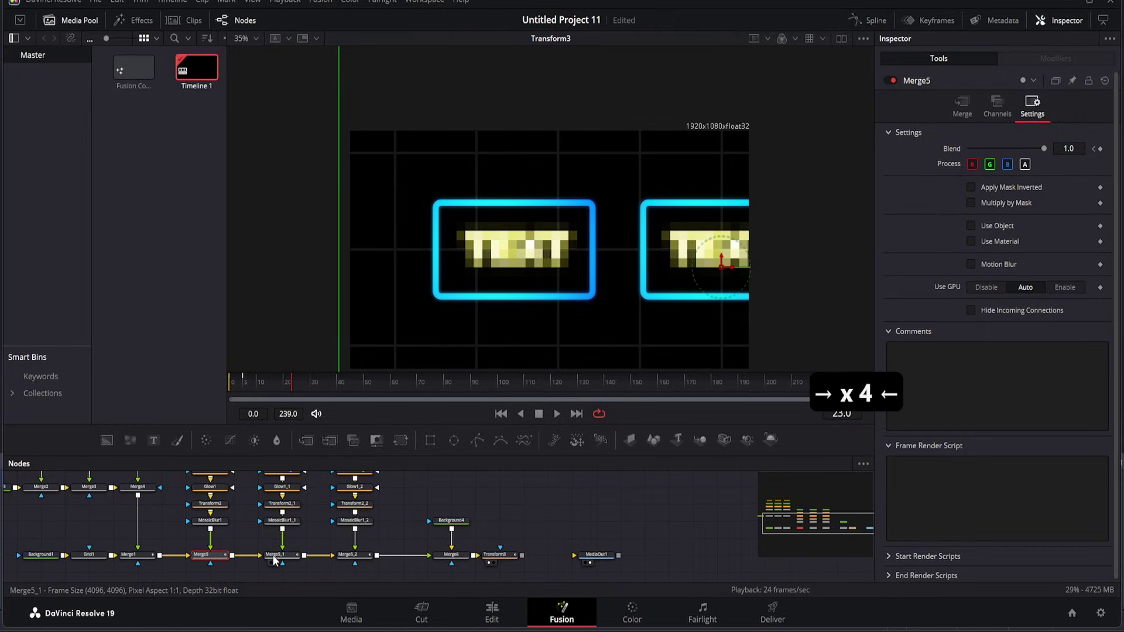
{"action": "left_click", "coordinate": [348, 555]}
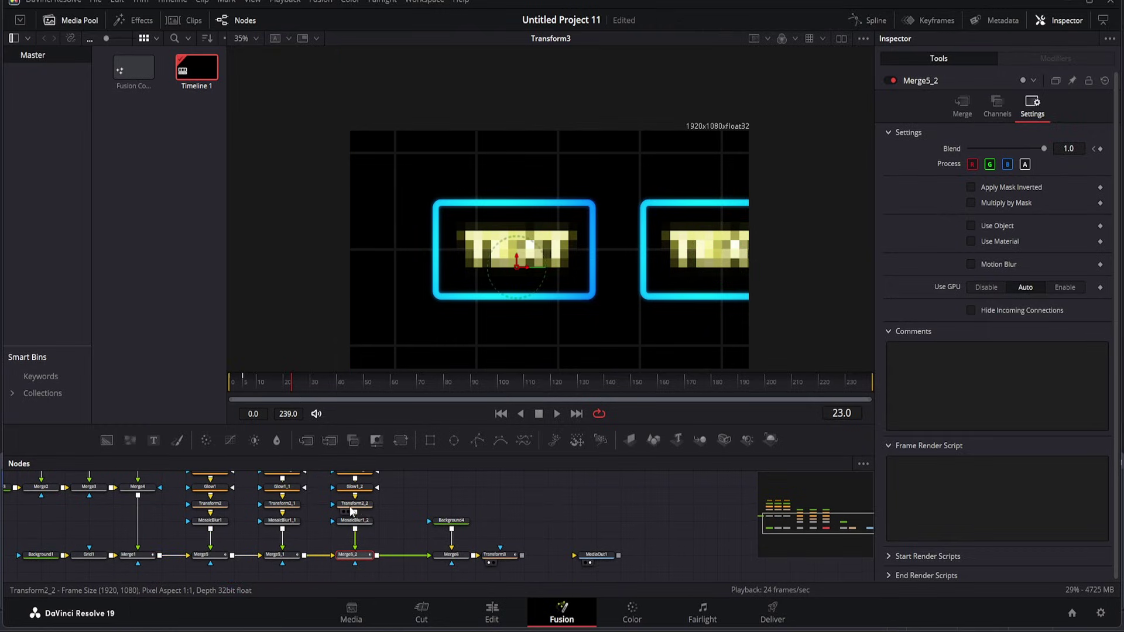
{"action": "left_click", "coordinate": [354, 521]}
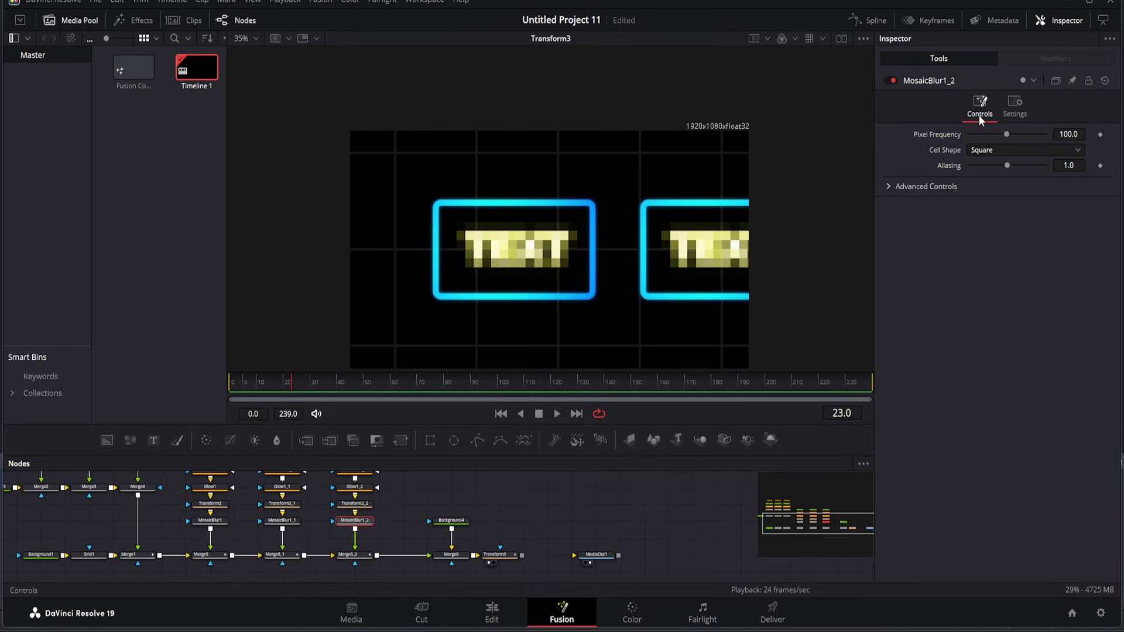
{"action": "left_click", "coordinate": [1021, 110]}
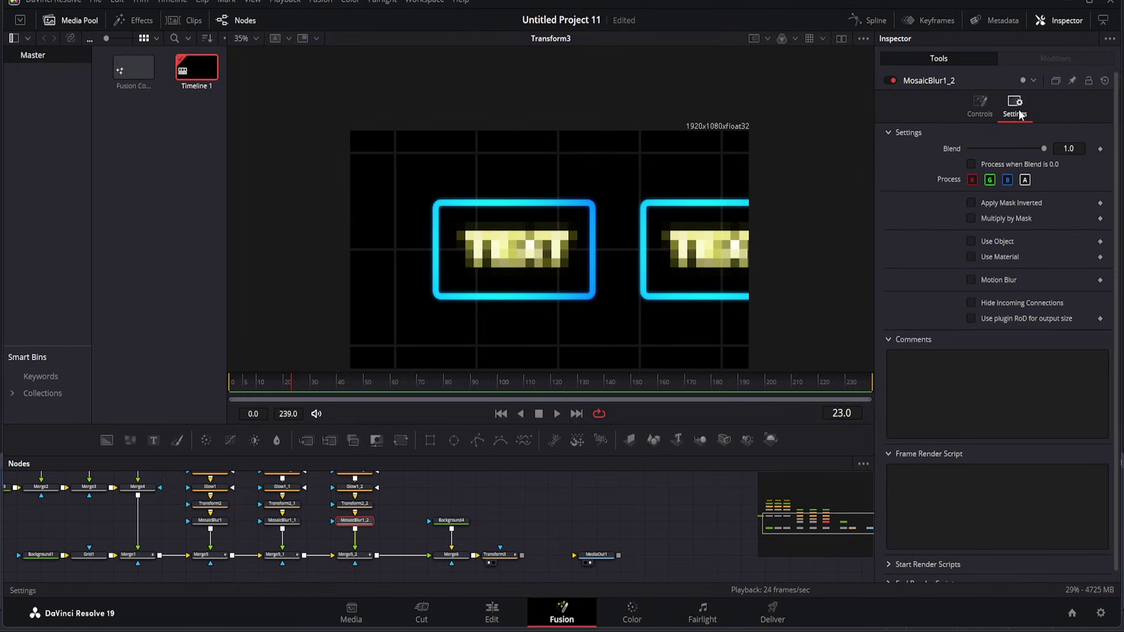
{"action": "left_click", "coordinate": [1100, 150]}
Set the left text's Mosaic Blur Blend to 0.0 at frame 26.
{"action": "key", "text": "Right"}
{"action": "key", "text": "Right"}
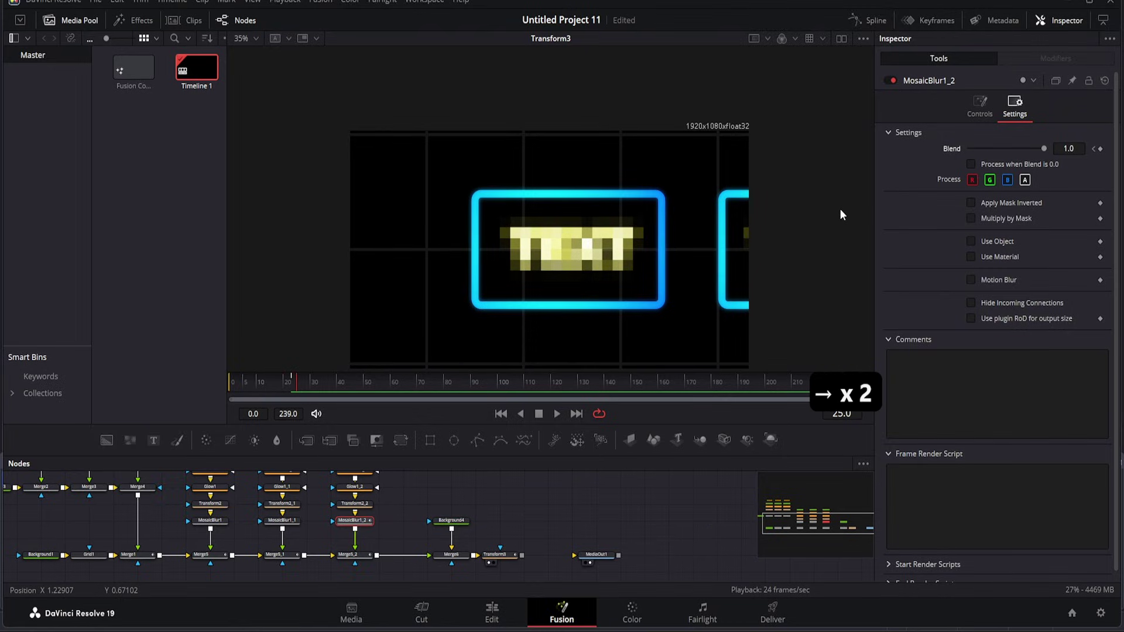
{"action": "key", "text": "Right"}
{"action": "left_click_drag", "start_coordinate": [1044, 149], "coordinate": [915, 153]}
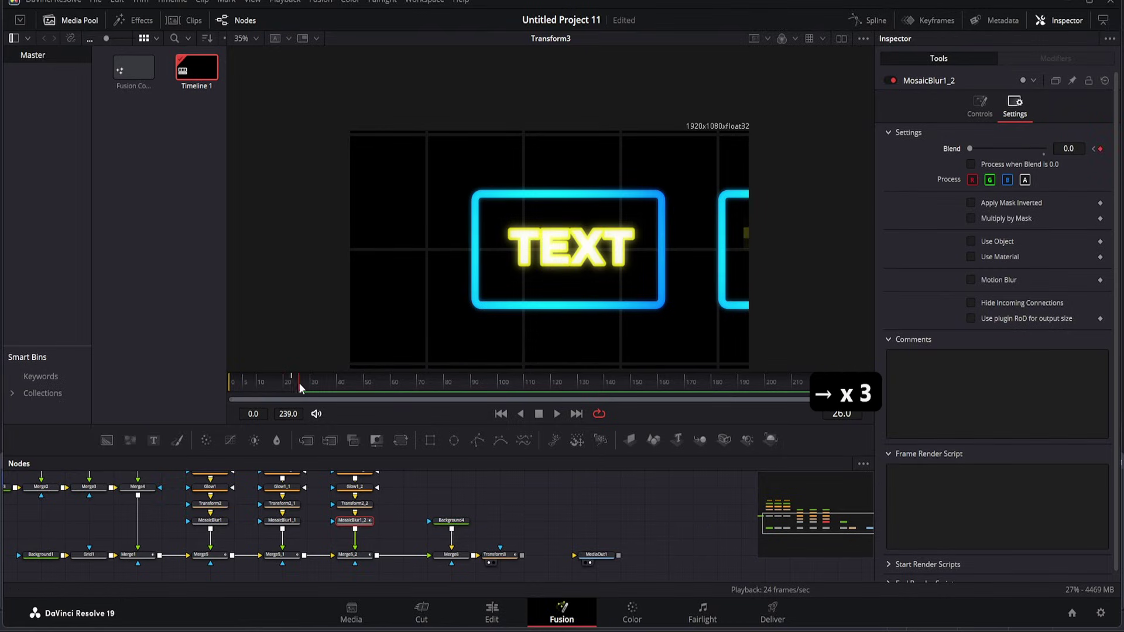
Play from about frame 23 to check the left text changing from pixelated to sharp.
{"action": "mouse_move", "coordinate": [300, 383]}
{"action": "left_mouse_down"}
{"action": "mouse_move", "coordinate": [214, 379]}
{"action": "mouse_move", "coordinate": [311, 388]}
{"action": "mouse_move", "coordinate": [291, 383]}
{"action": "left_mouse_up"}
{"action": "key", "text": "space"}
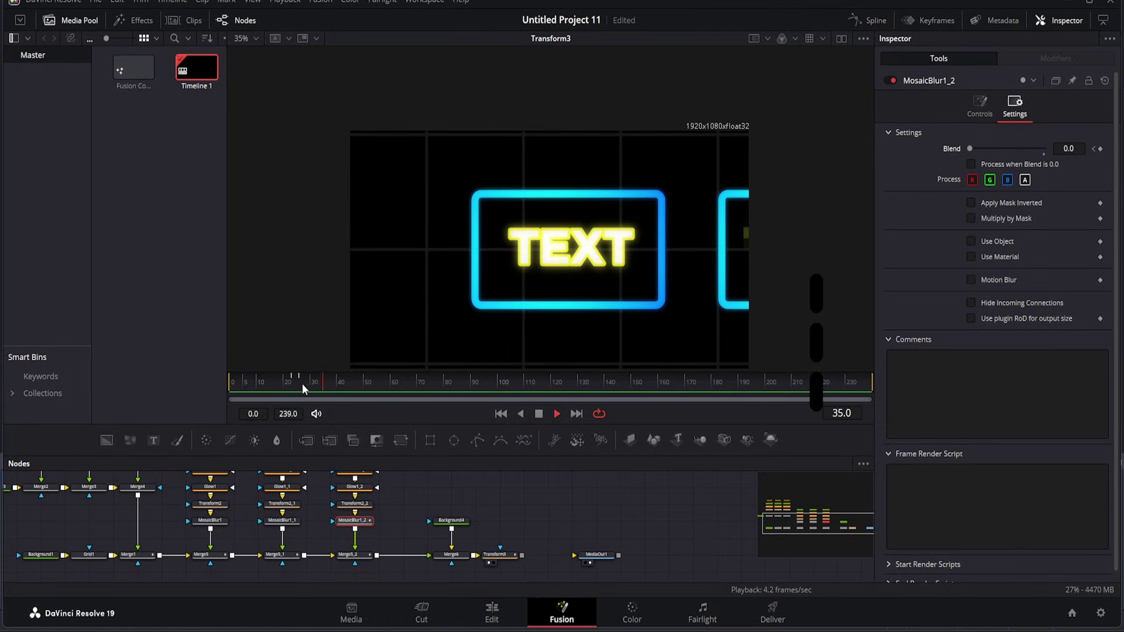
{"action": "key", "text": "space"}
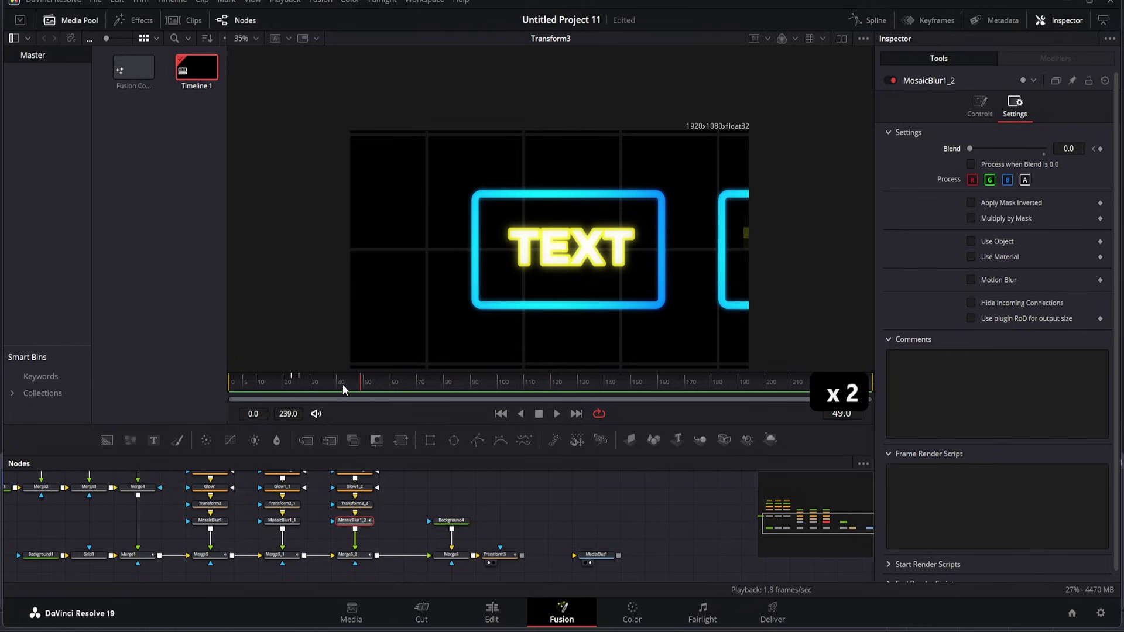
Keyframe the Center, Pivot and Size of the Transform after the last Merge at frame 45, keeping their current values.
{"action": "left_click_drag", "start_coordinate": [358, 382], "coordinate": [368, 381]}
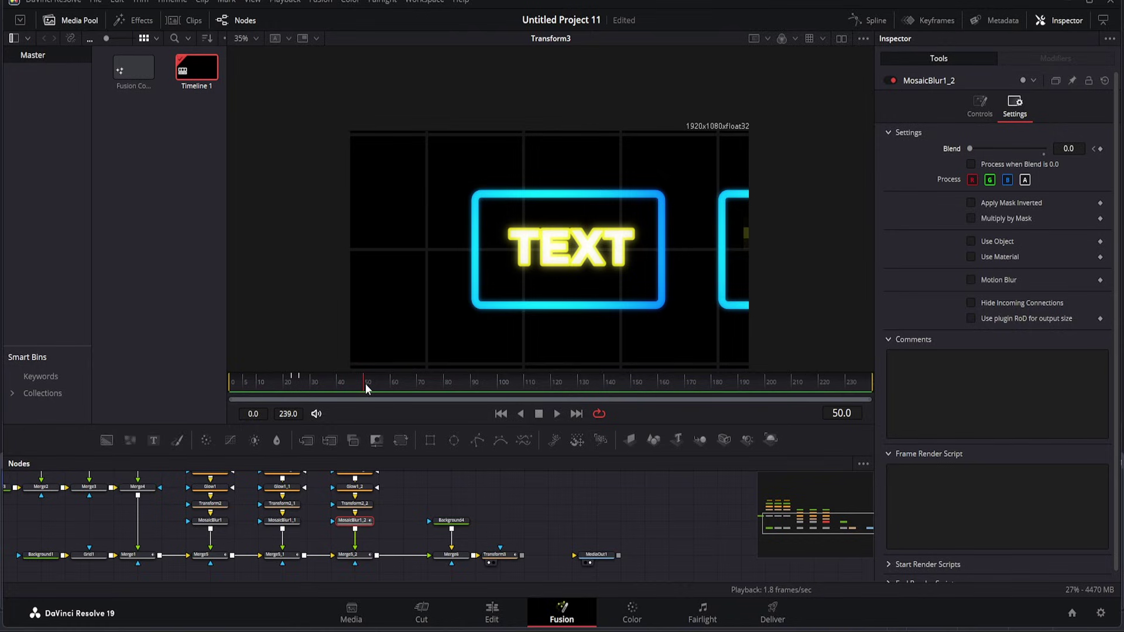
{"action": "key", "text": "Left"}
{"action": "key", "text": "Left"}
{"action": "key", "text": "Left"}
{"action": "key", "text": "Left"}
{"action": "key", "text": "Left"}
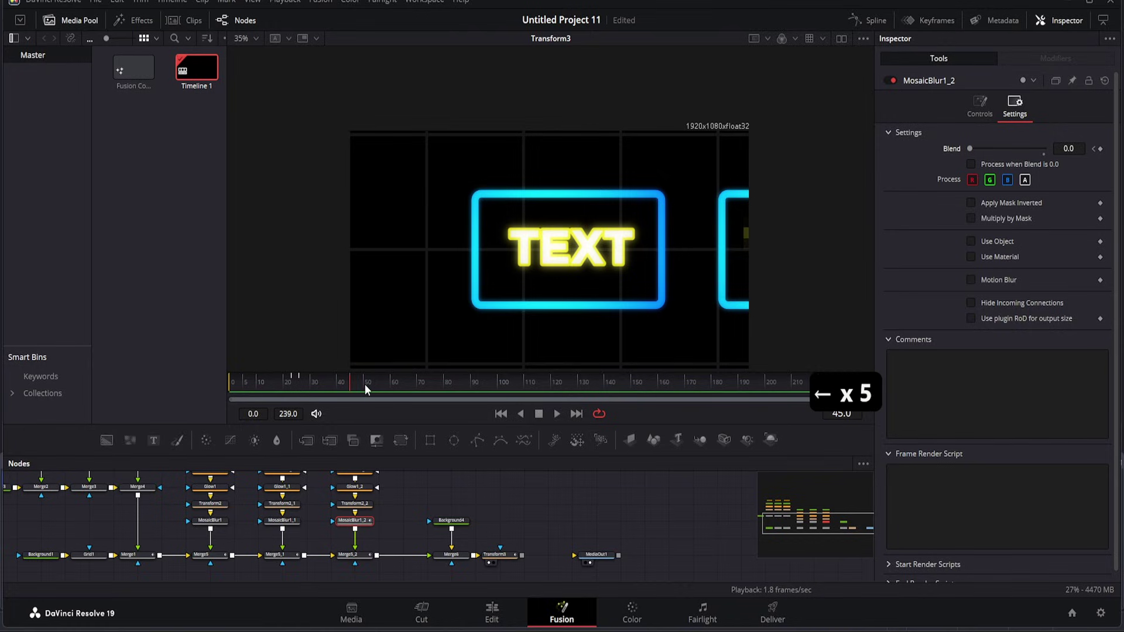
{"action": "left_click", "coordinate": [498, 552]}
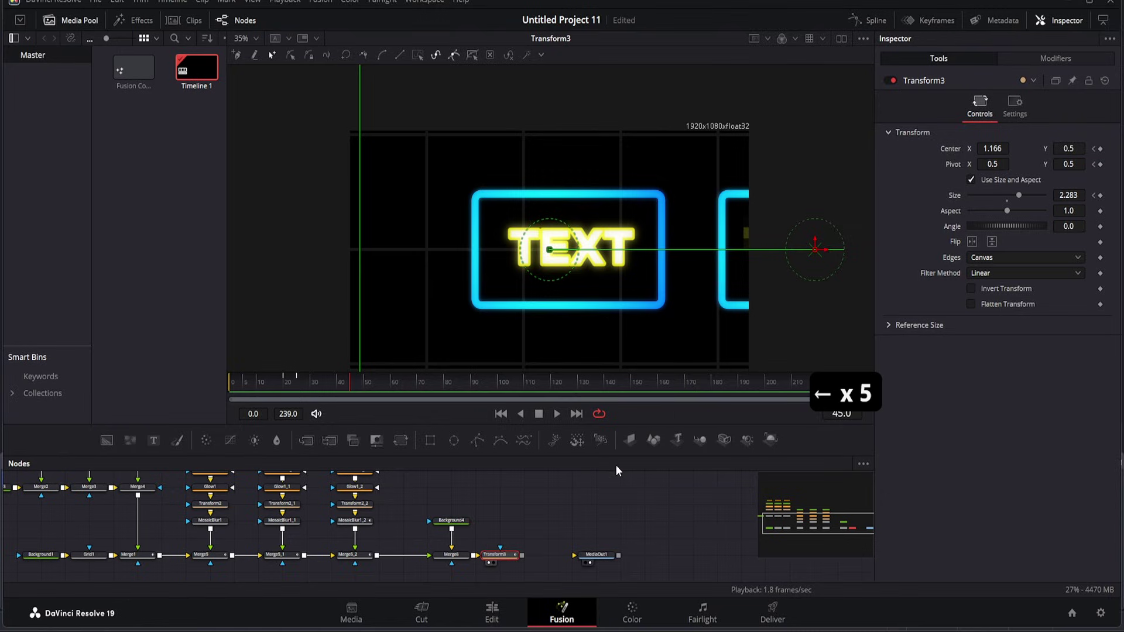
{"action": "left_click", "coordinate": [1100, 164]}
{"action": "left_click", "coordinate": [1100, 149]}
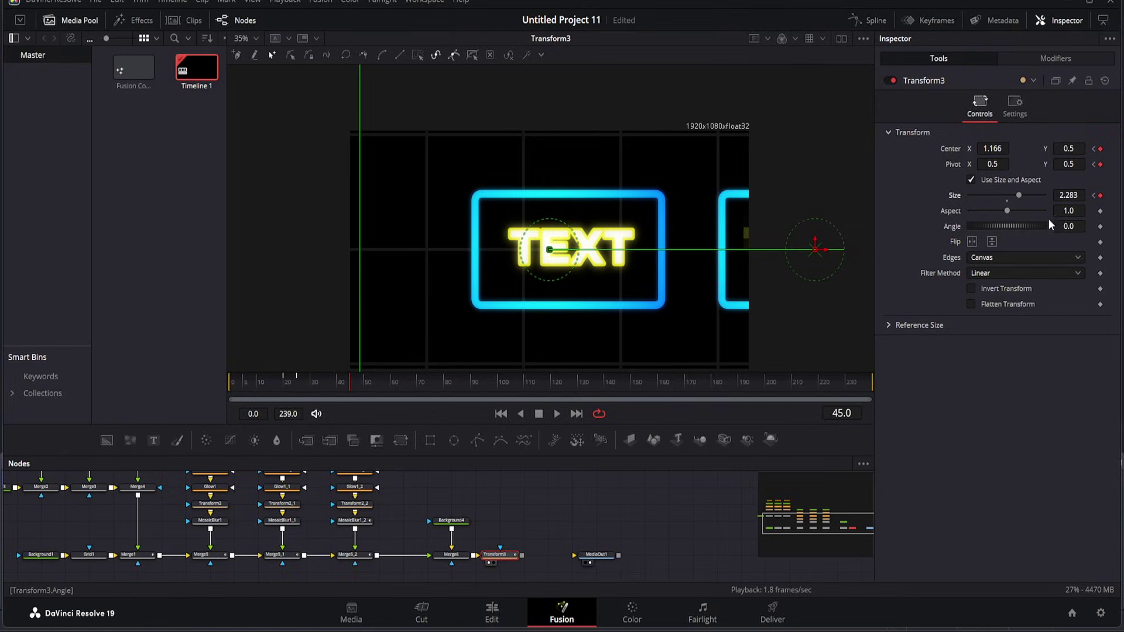
Zoom out to all three texts at frame 50 by setting the last Transform's Size to 1.0 and Center X to 0.519.
{"action": "key", "text": "Right"}
{"action": "key", "text": "Right"}
{"action": "key", "text": "Right"}
{"action": "key", "text": "Right"}
{"action": "key", "text": "Right"}
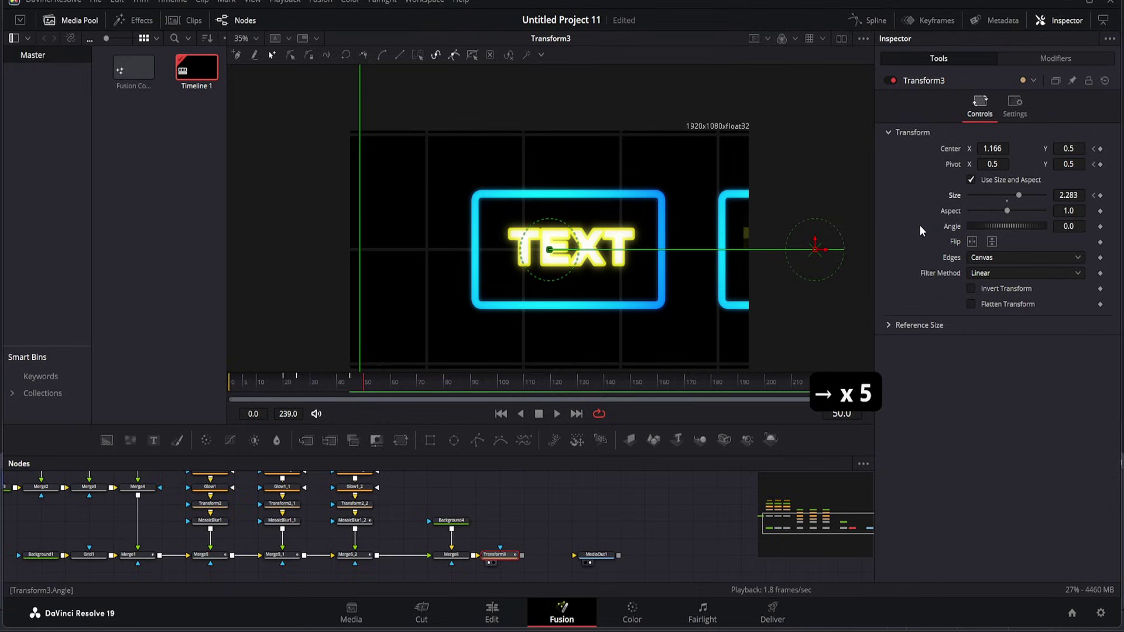
{"action": "double_click", "coordinate": [1007, 202]}
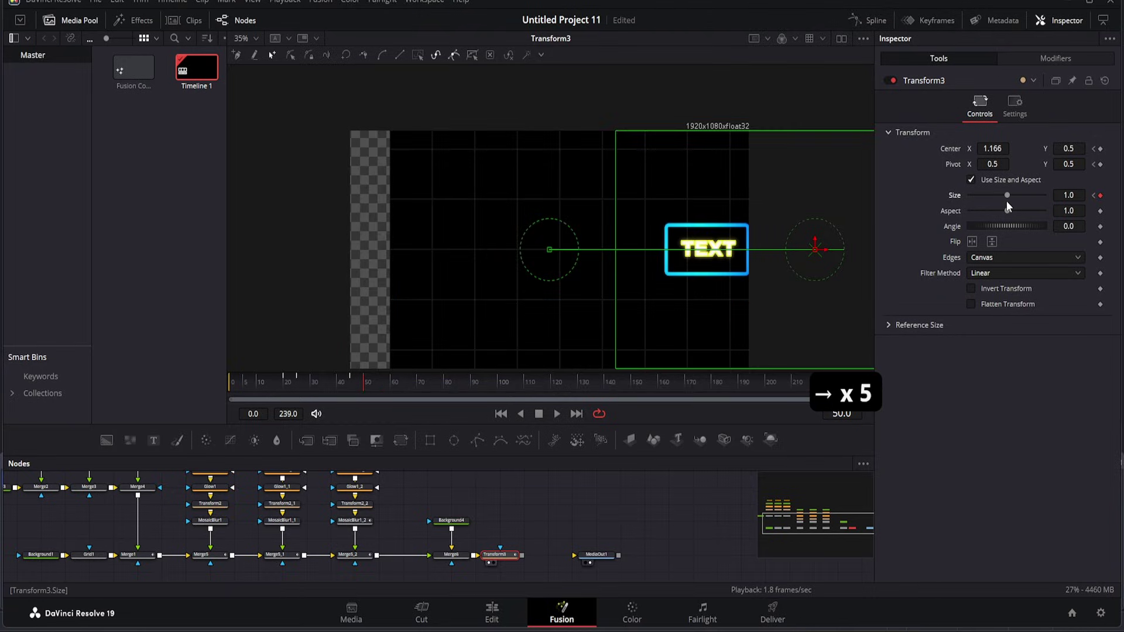
{"action": "left_click_drag", "start_coordinate": [992, 148], "coordinate": [945, 148]}
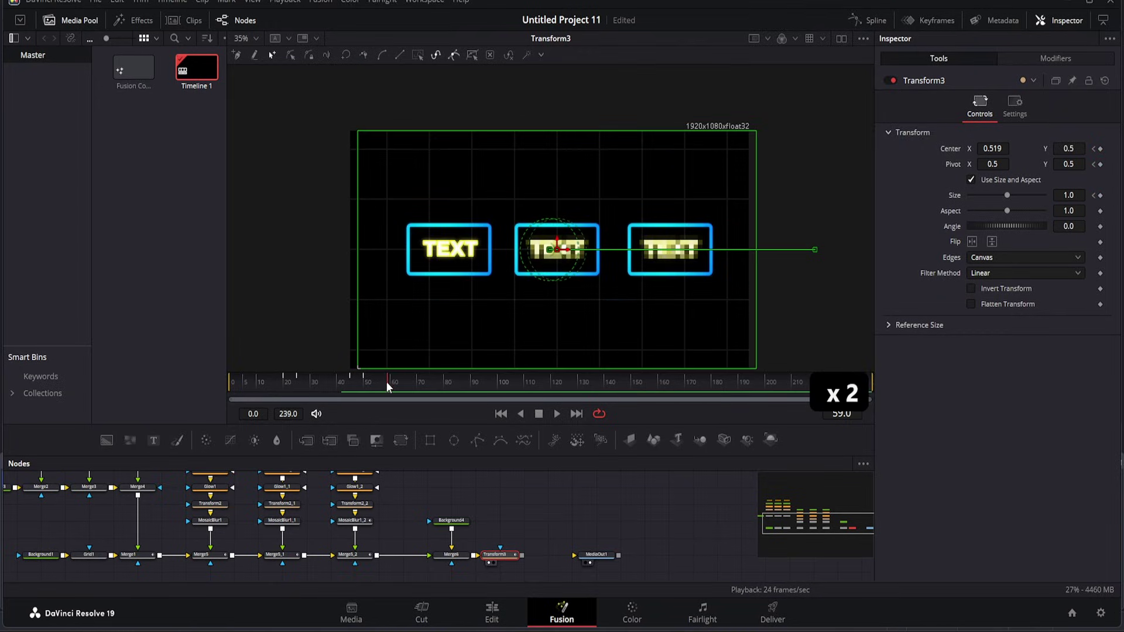
Keyframe the last Transform's Center, Pivot and Size at frame 60, keeping their current values.
{"action": "left_click_drag", "start_coordinate": [389, 382], "coordinate": [391, 382]}
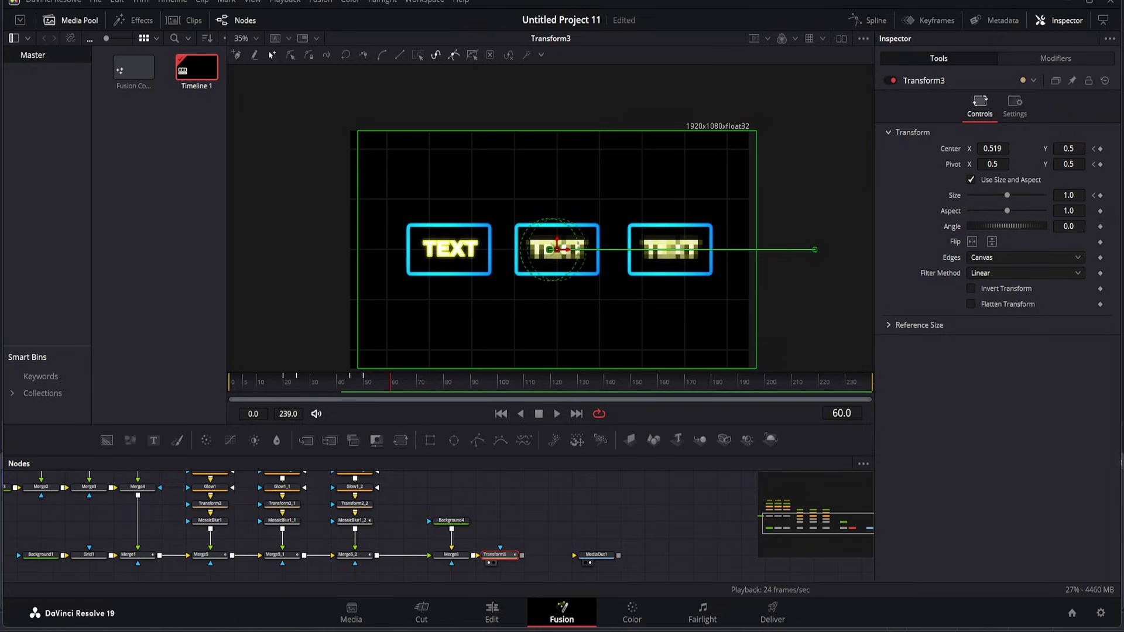
{"action": "left_click", "coordinate": [1101, 148]}
{"action": "left_click", "coordinate": [1101, 165]}
{"action": "left_click", "coordinate": [1101, 196]}
Zoom in on the middle text by setting the last Transform's Size to 2.78 at frame 65.
{"action": "key", "text": "Right"}
{"action": "key", "text": "Right"}
{"action": "key", "text": "Right"}
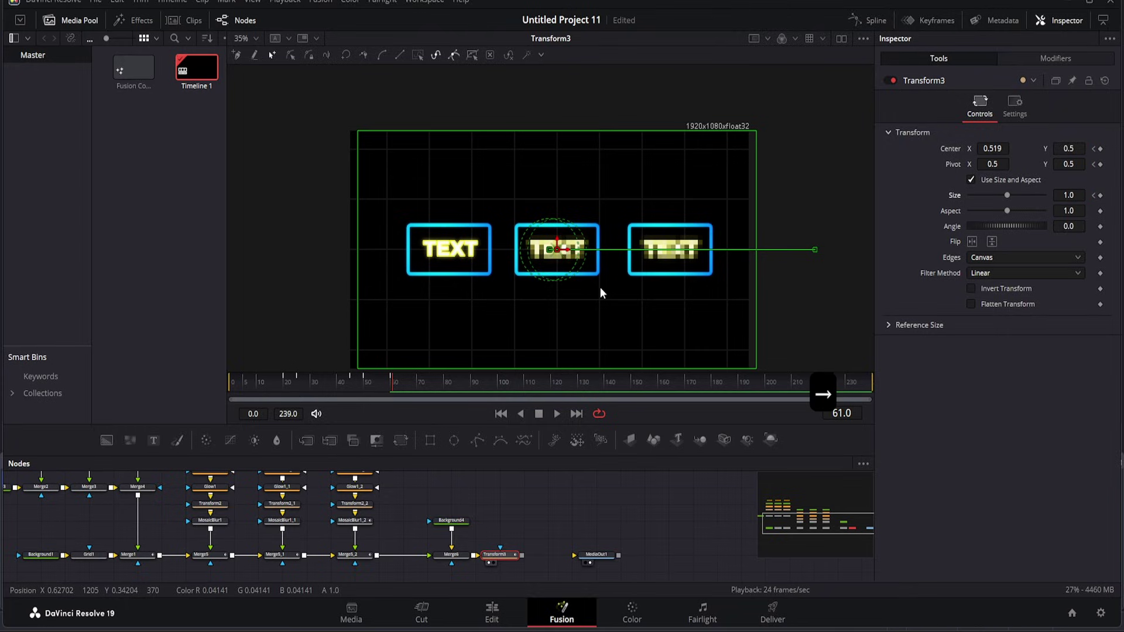
{"action": "key", "text": "Right"}
{"action": "key", "text": "Right"}
{"action": "left_click_drag", "start_coordinate": [1007, 195], "coordinate": [1024, 195]}
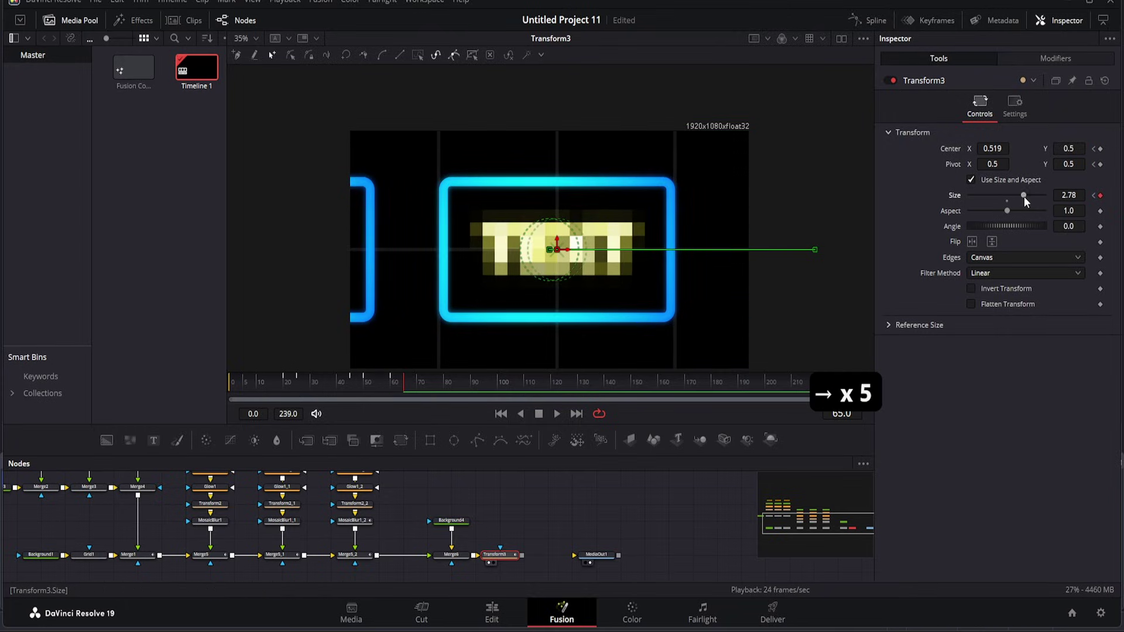
Set the Blend of the middle text's Mosaic Blur to 0.0 and keyframe it at frame 61.
{"action": "left_click", "coordinate": [280, 555]}
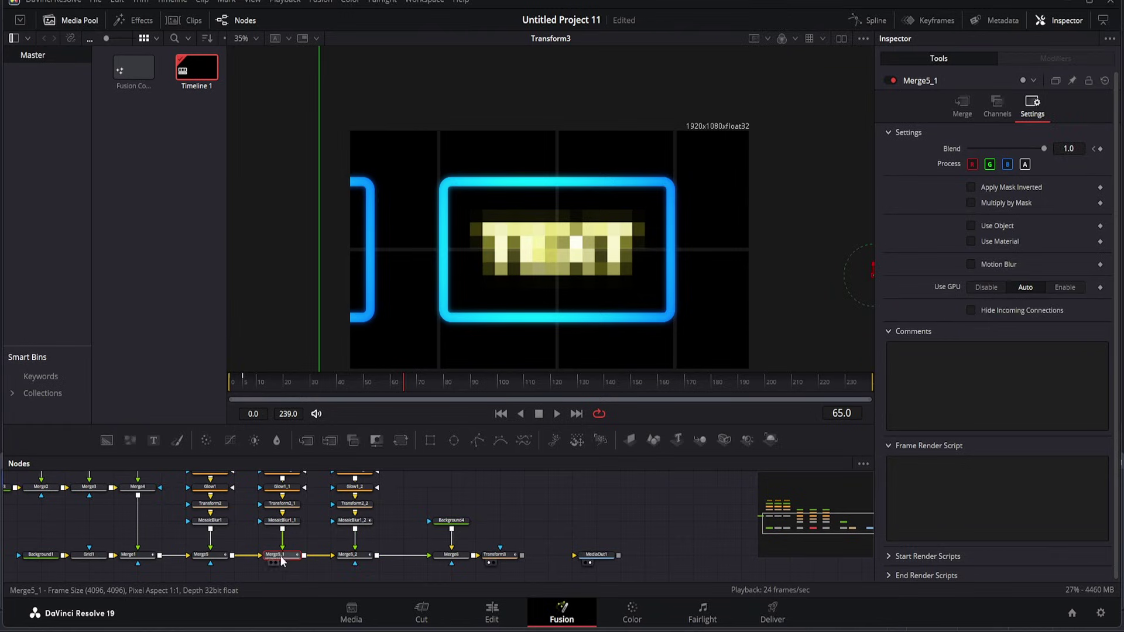
{"action": "left_click", "coordinate": [223, 556]}
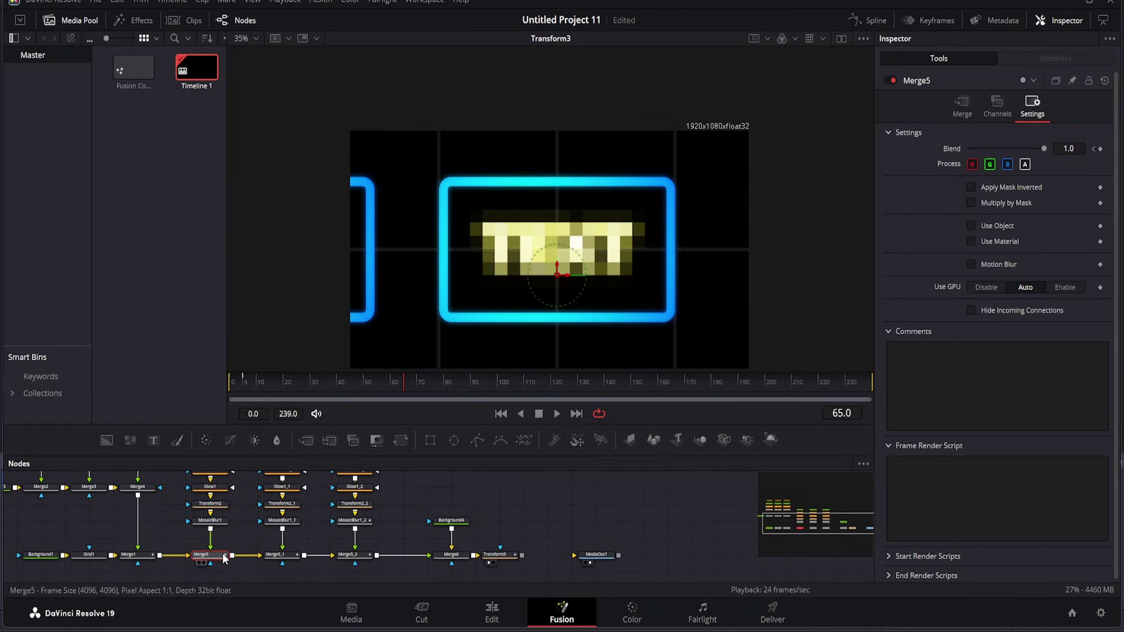
{"action": "left_click", "coordinate": [215, 520]}
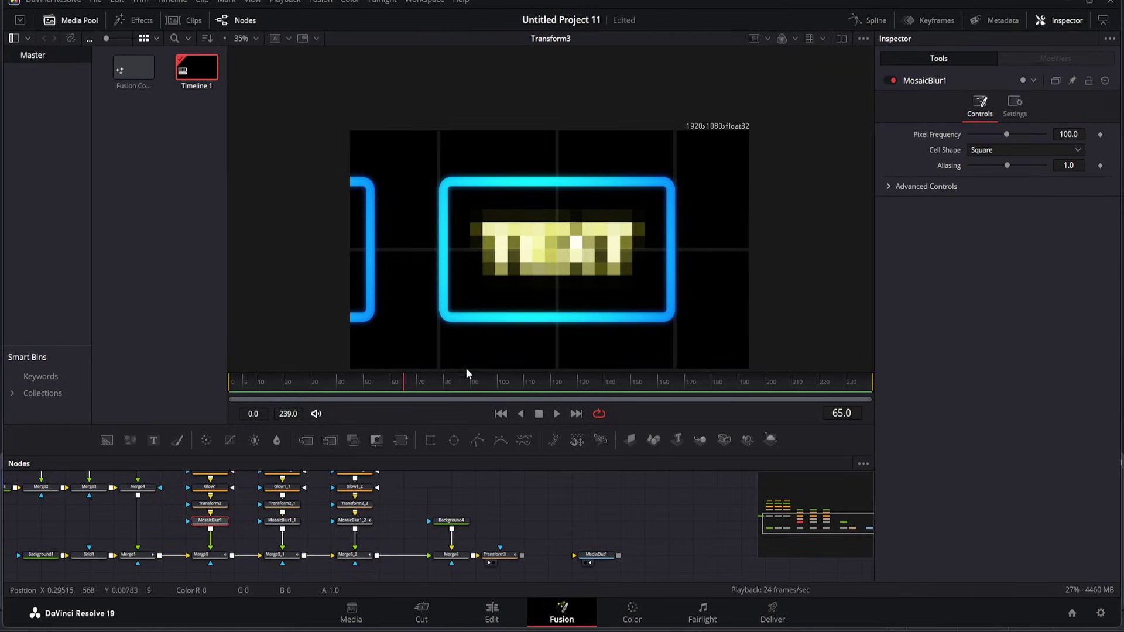
{"action": "key", "text": "Left"}
{"action": "key", "text": "Left"}
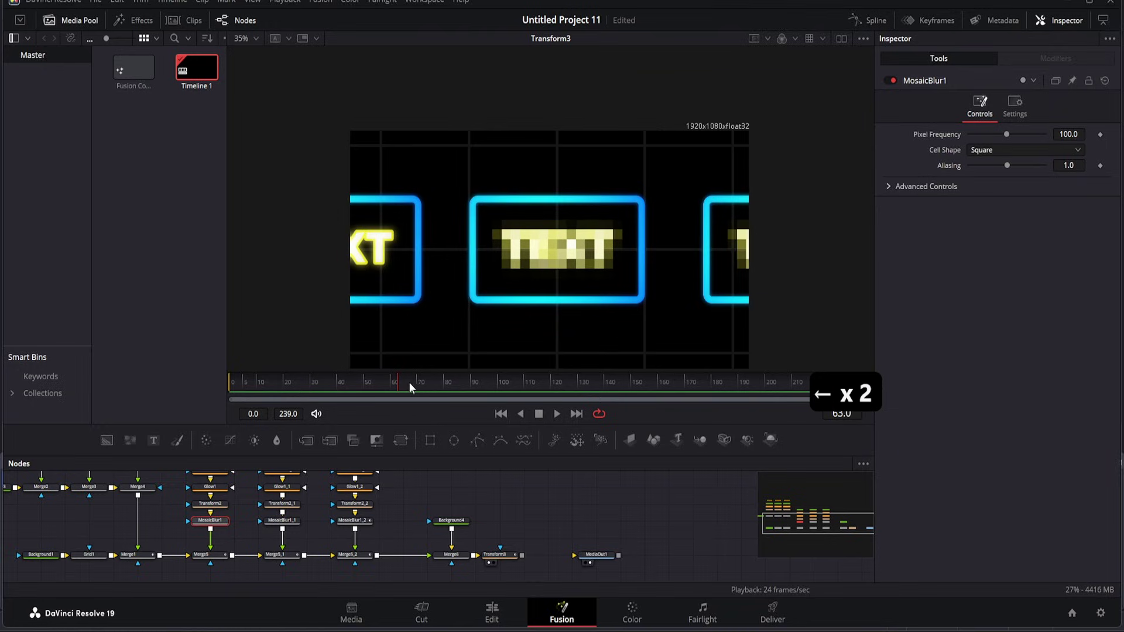
{"action": "left_click", "coordinate": [1015, 105]}
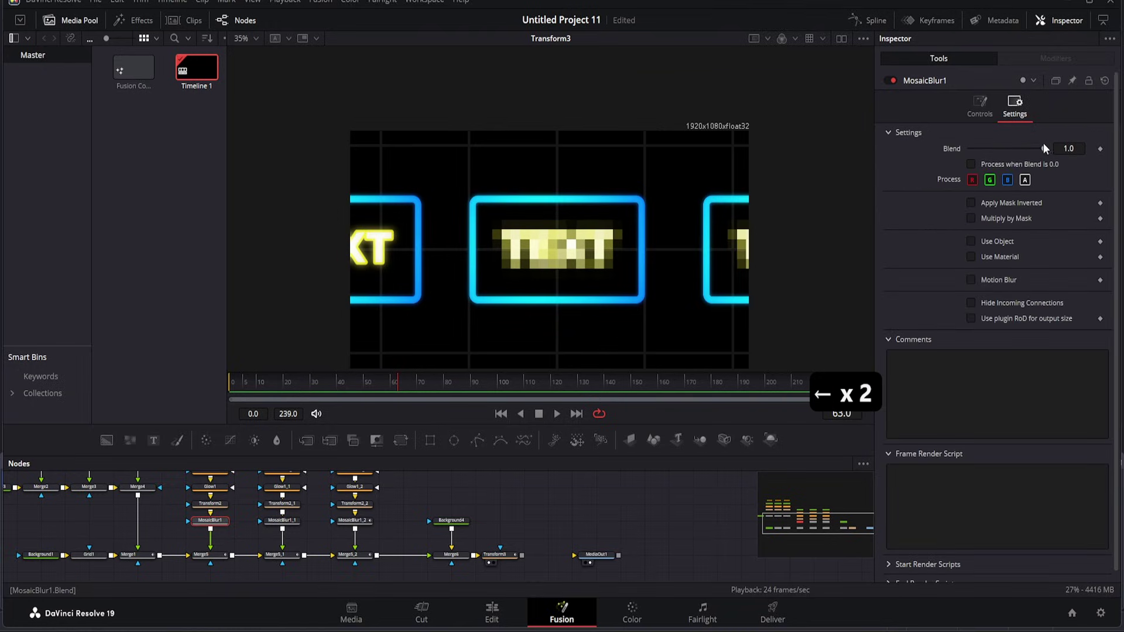
{"action": "left_click_drag", "start_coordinate": [1043, 147], "coordinate": [960, 150]}
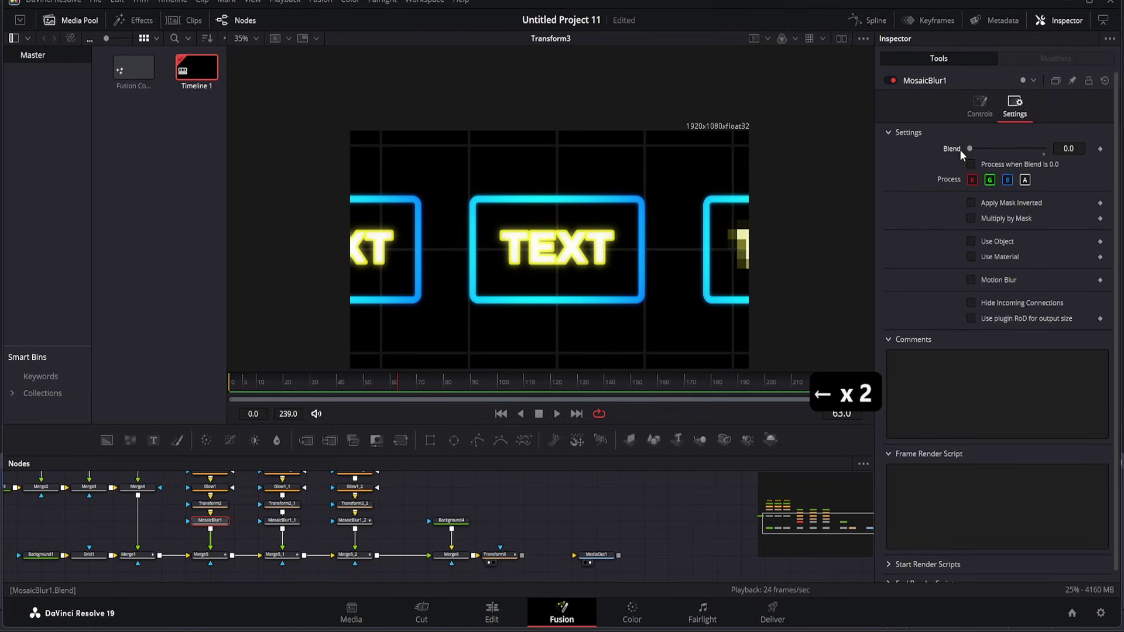
{"action": "key", "text": "Left"}
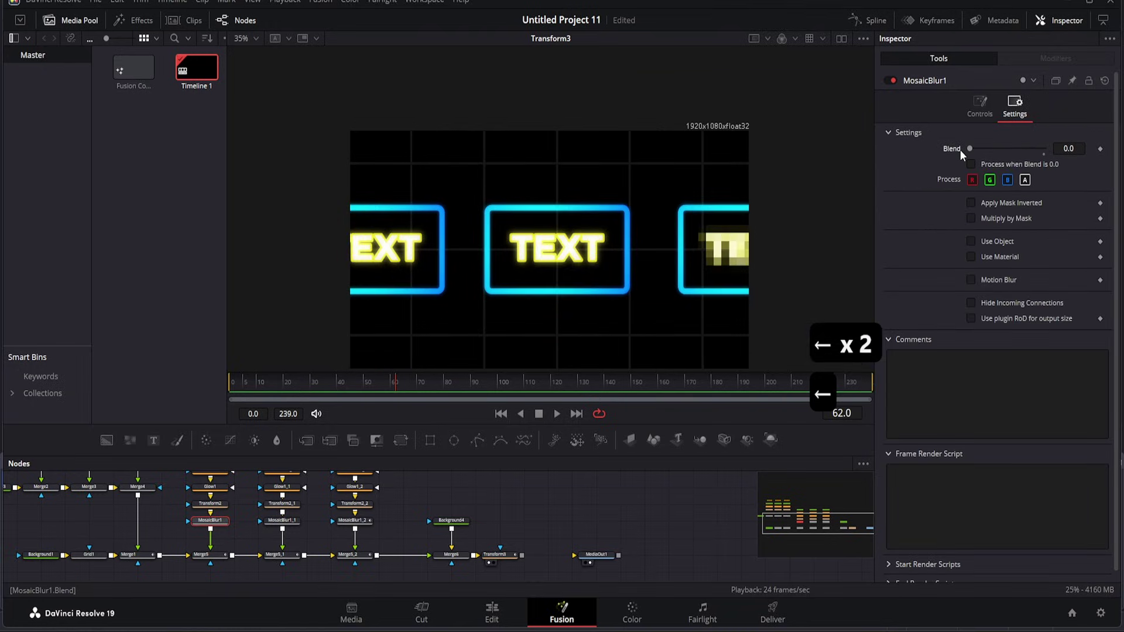
{"action": "key", "text": "Left"}
{"action": "left_click", "coordinate": [1101, 149]}
Raise the Blend of the middle text's Mosaic Blur at frame 66.
{"action": "key", "text": "Right"}
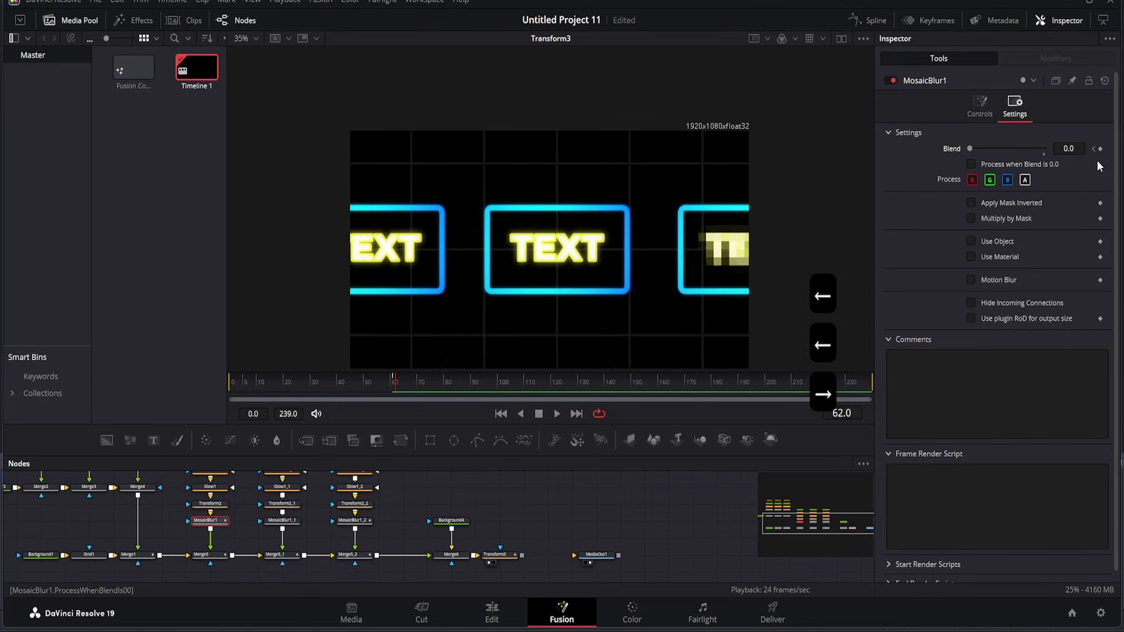
{"action": "key", "text": "Right"}
{"action": "key", "text": "Right"}
{"action": "key", "text": "Right"}
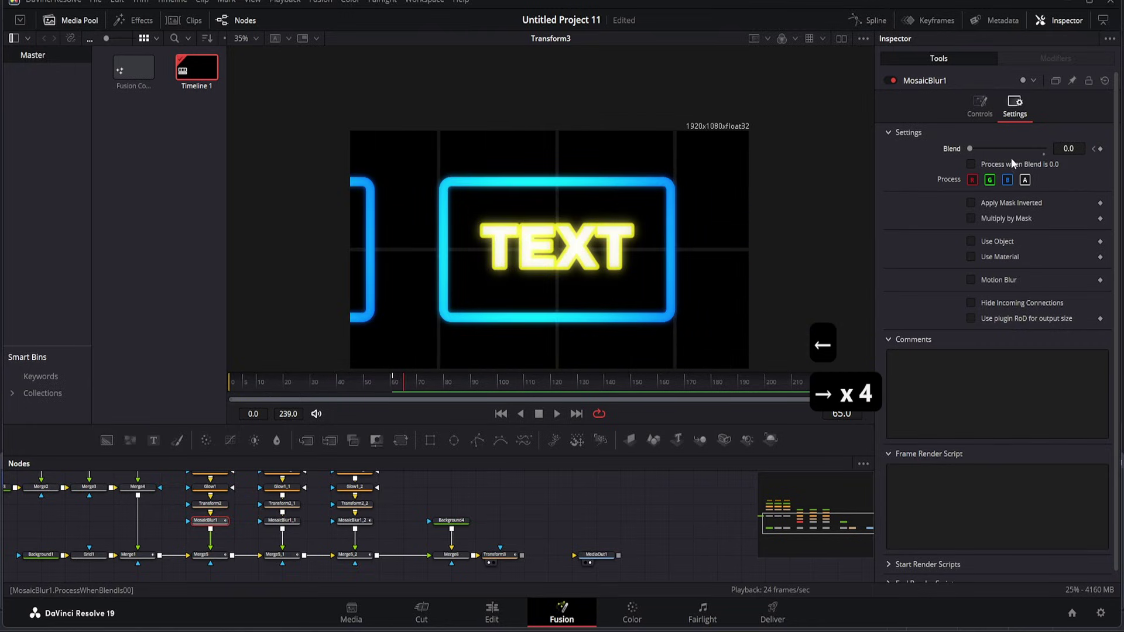
{"action": "key", "text": "Right"}
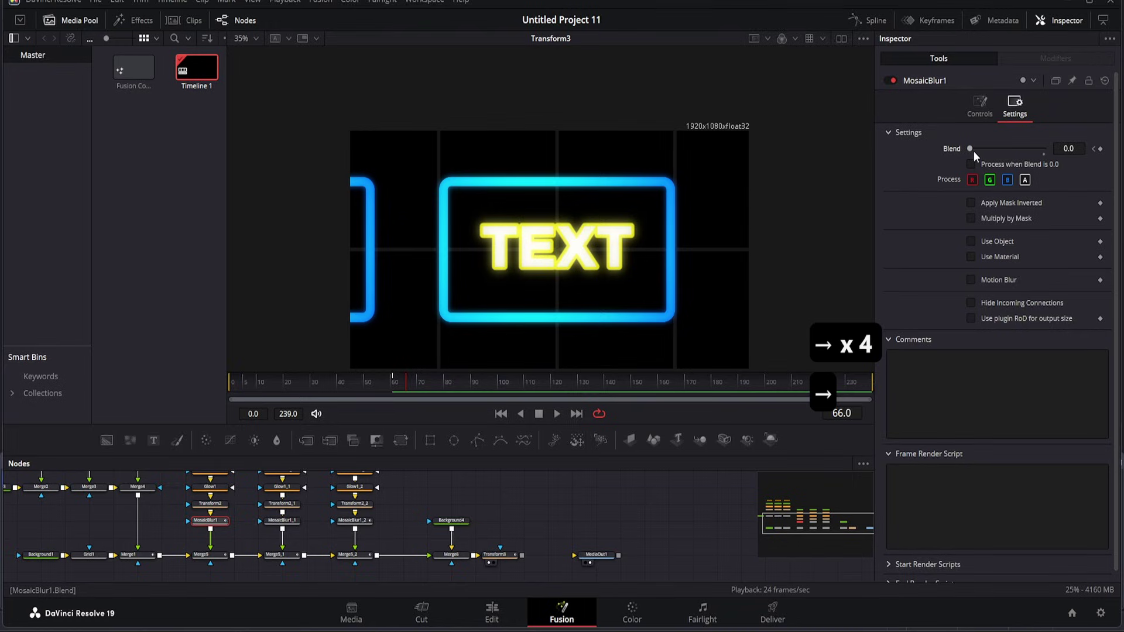
{"action": "left_click_drag", "start_coordinate": [970, 148], "coordinate": [1014, 149]}
Set the Blend of the middle text's Mosaic Blur to 1.0 at frame 61 and 0.0 at frame 66.
{"action": "key", "text": "Left"}
{"action": "key", "text": "Left"}
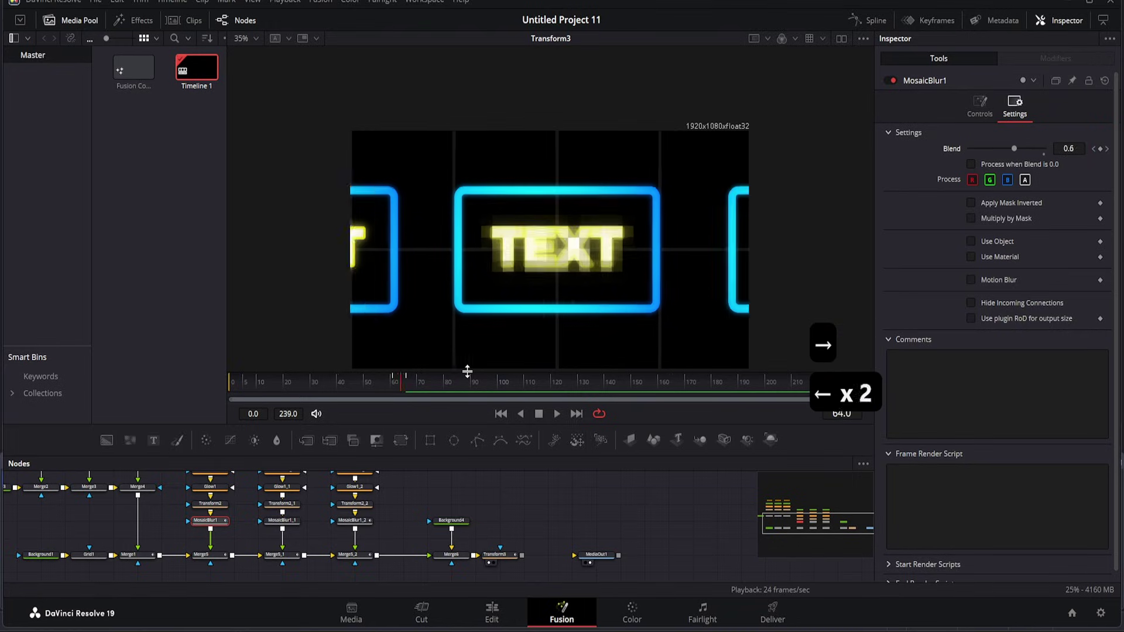
{"action": "key", "text": "Left"}
{"action": "key", "text": "Left"}
{"action": "key", "text": "Left"}
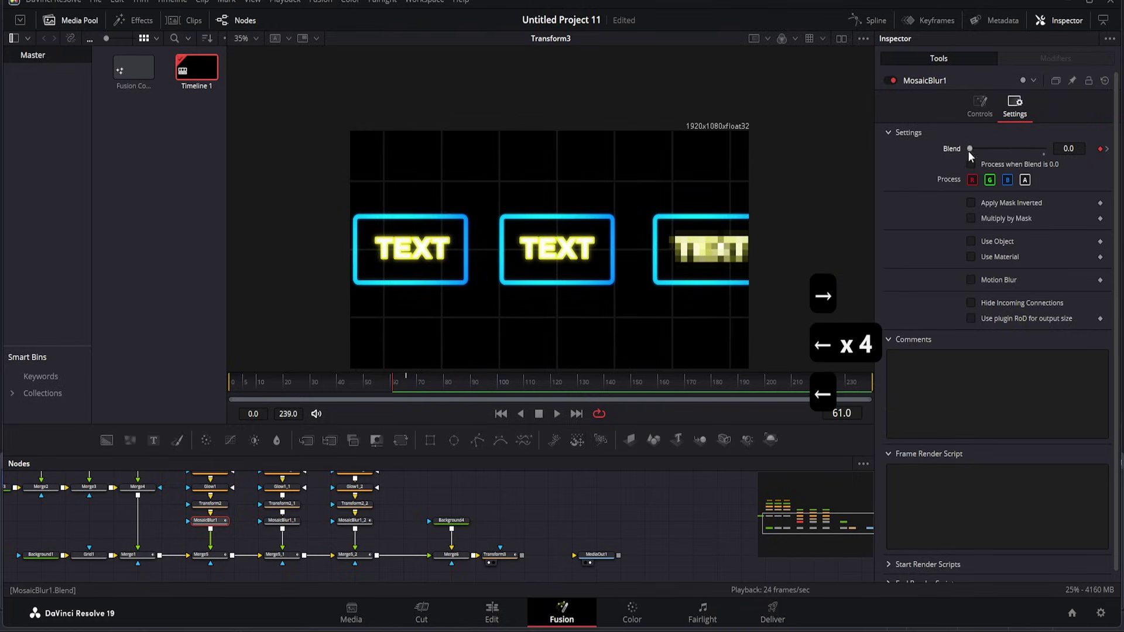
{"action": "left_click_drag", "start_coordinate": [970, 149], "coordinate": [869, 153]}
{"action": "key", "text": "Right"}
{"action": "key", "text": "Right"}
{"action": "key", "text": "Right"}
{"action": "key", "text": "Right"}
{"action": "key", "text": "Right"}
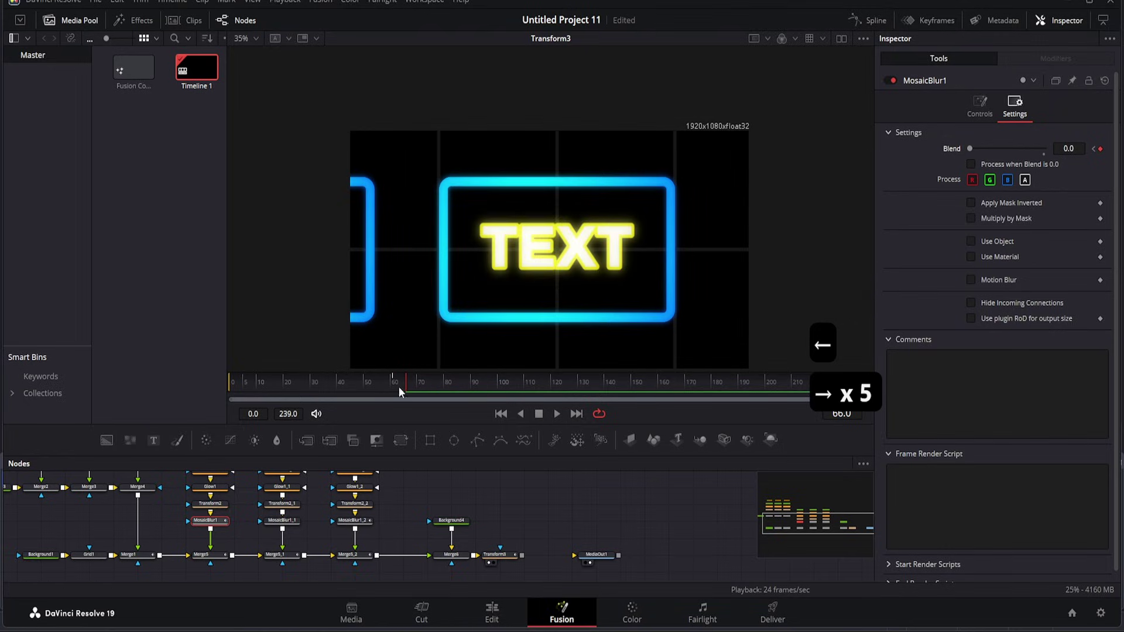
Play the composition from the start to check the zoom onto the middle text and its change from pixelated to sharp.
{"action": "left_click_drag", "start_coordinate": [398, 386], "coordinate": [223, 385]}
{"action": "key", "text": "space"}
{"action": "key", "text": "space"}
{"action": "key", "text": "space"}
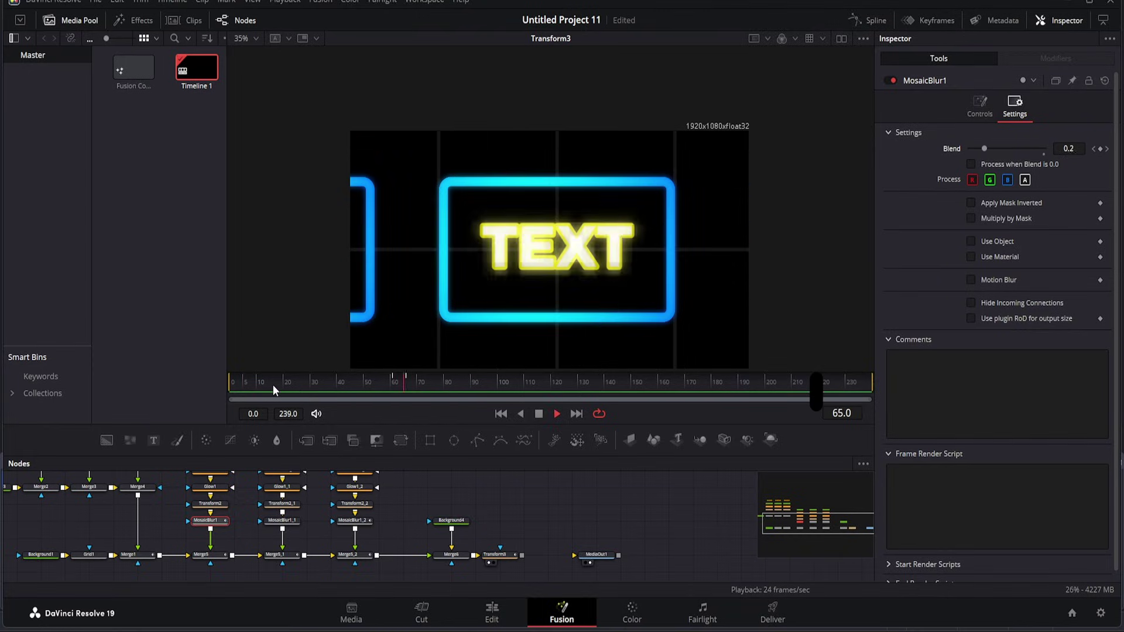
{"action": "key", "text": "space"}
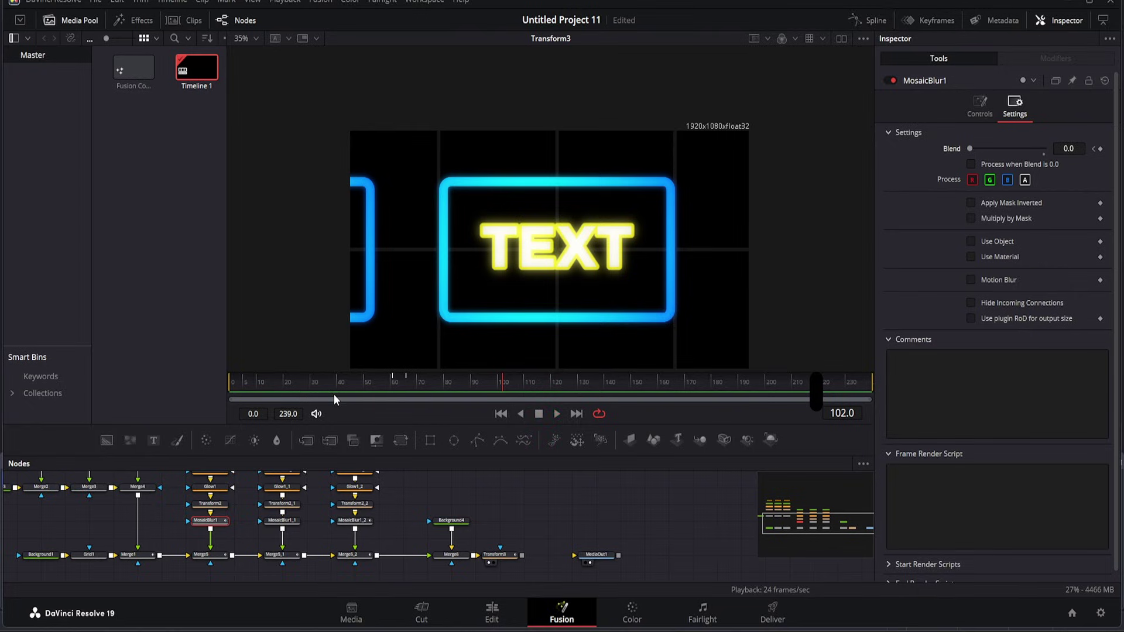
Keyframe the Center, Pivot and Size of the Transform after the last Merge at frame 100, keeping their current values.
{"action": "left_click_drag", "start_coordinate": [501, 387], "coordinate": [498, 385]}
{"action": "left_click", "coordinate": [448, 557]}
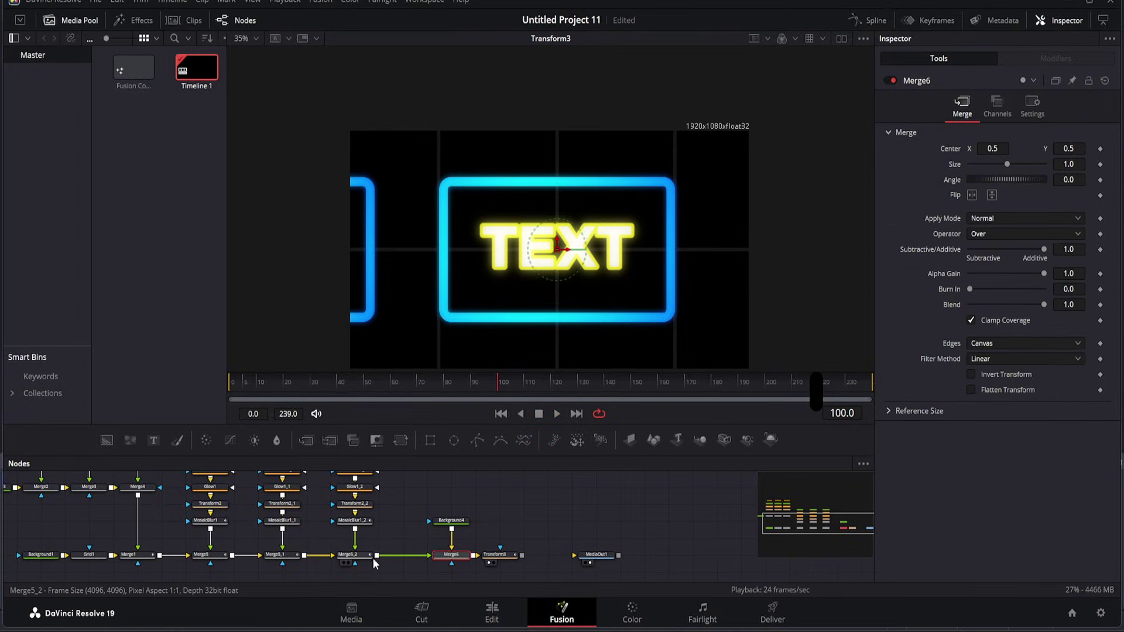
{"action": "left_click", "coordinate": [496, 556]}
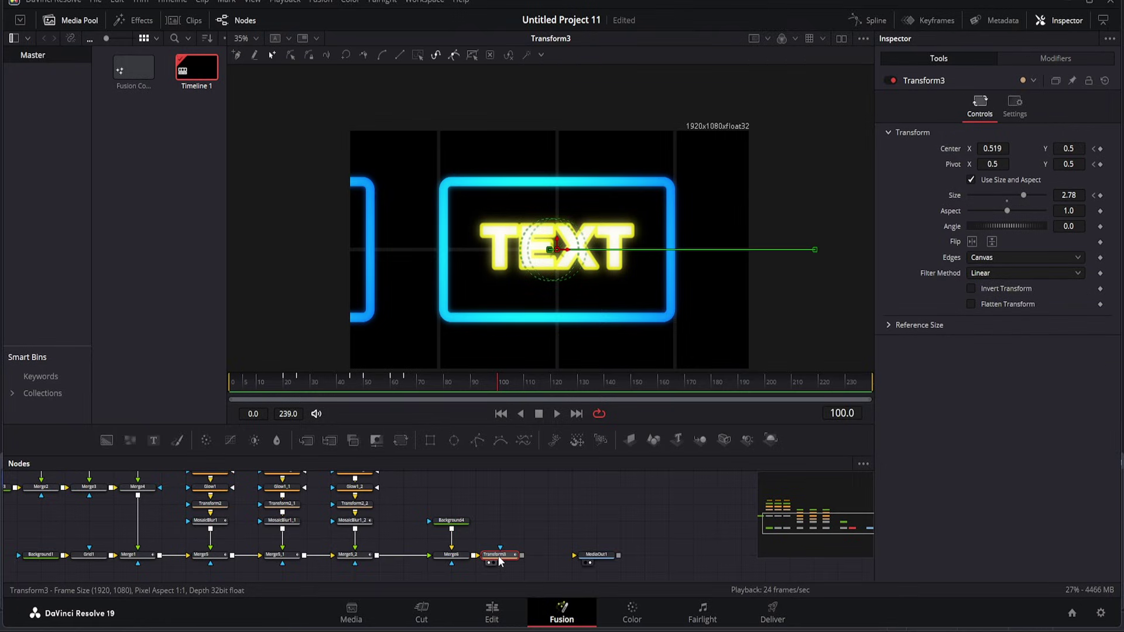
{"action": "left_click", "coordinate": [1100, 148]}
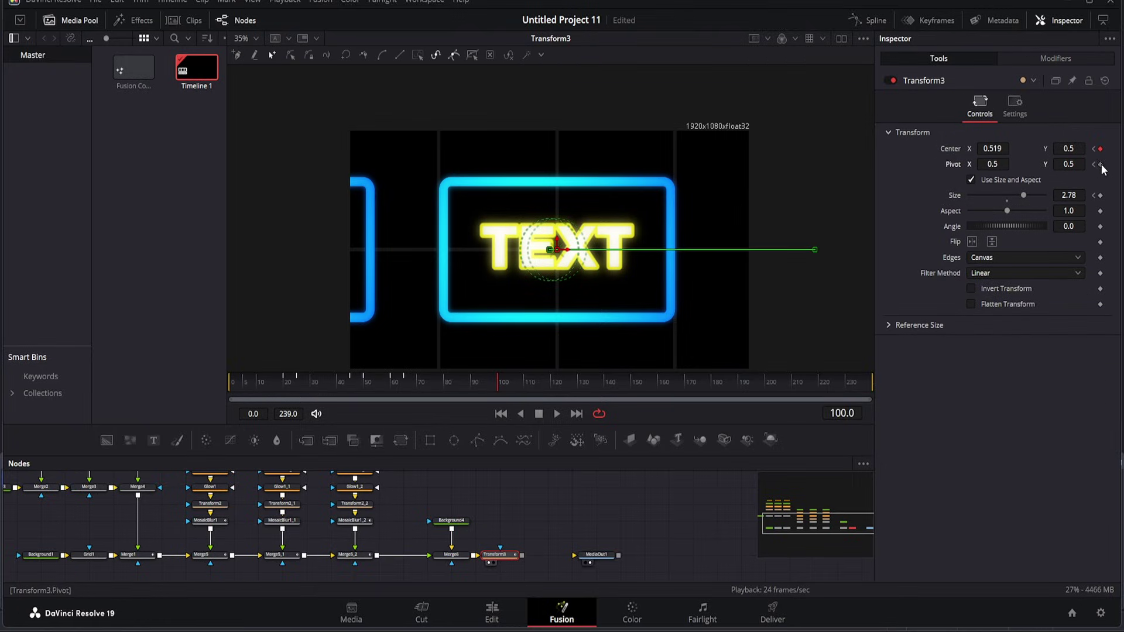
{"action": "left_click", "coordinate": [1100, 165]}
{"action": "left_click", "coordinate": [1100, 195]}
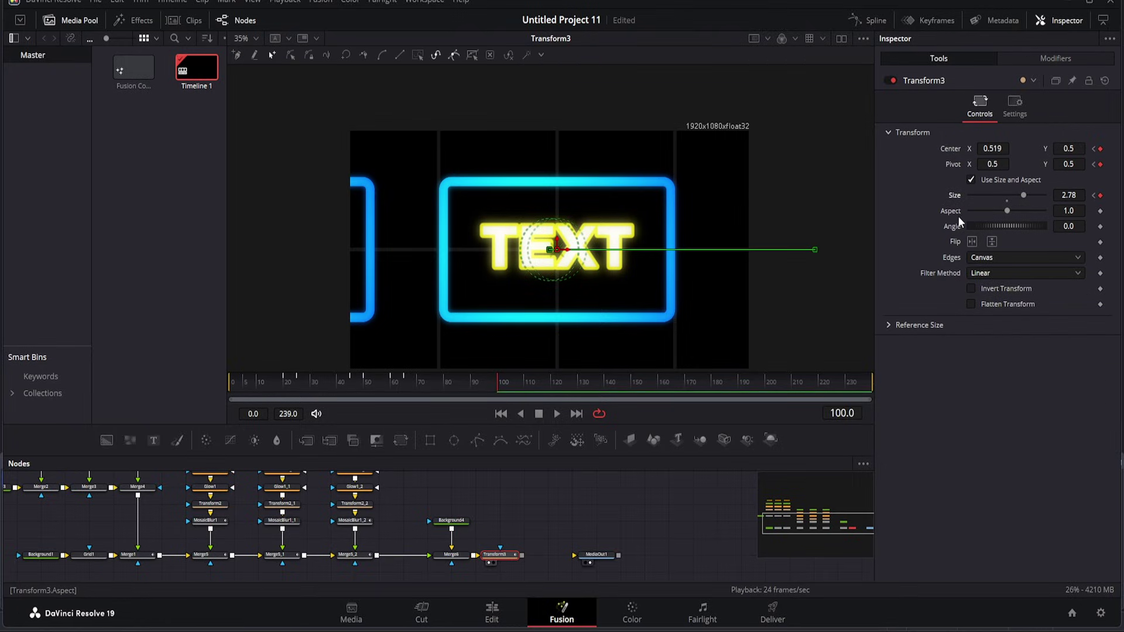
Zoom back out at frame 105 by setting the last Transform's Size to 1.0 and Center X to 0.531.
{"action": "key", "text": "Right"}
{"action": "key", "text": "Right"}
{"action": "key", "text": "Right"}
{"action": "key", "text": "Right"}
{"action": "key", "text": "Right"}
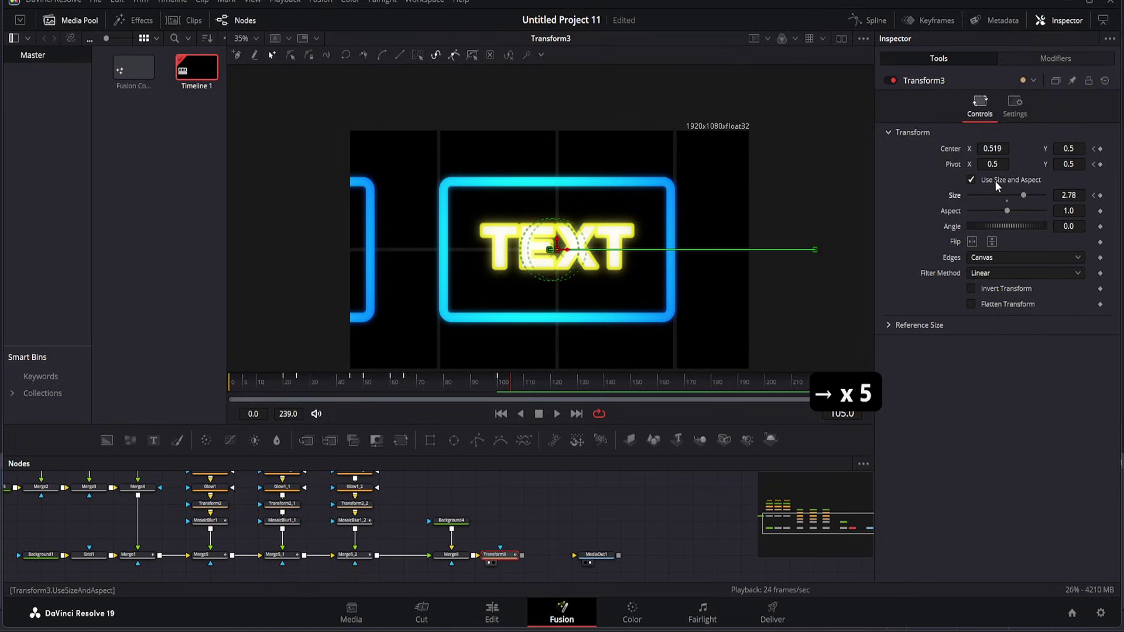
{"action": "left_click", "coordinate": [1008, 198]}
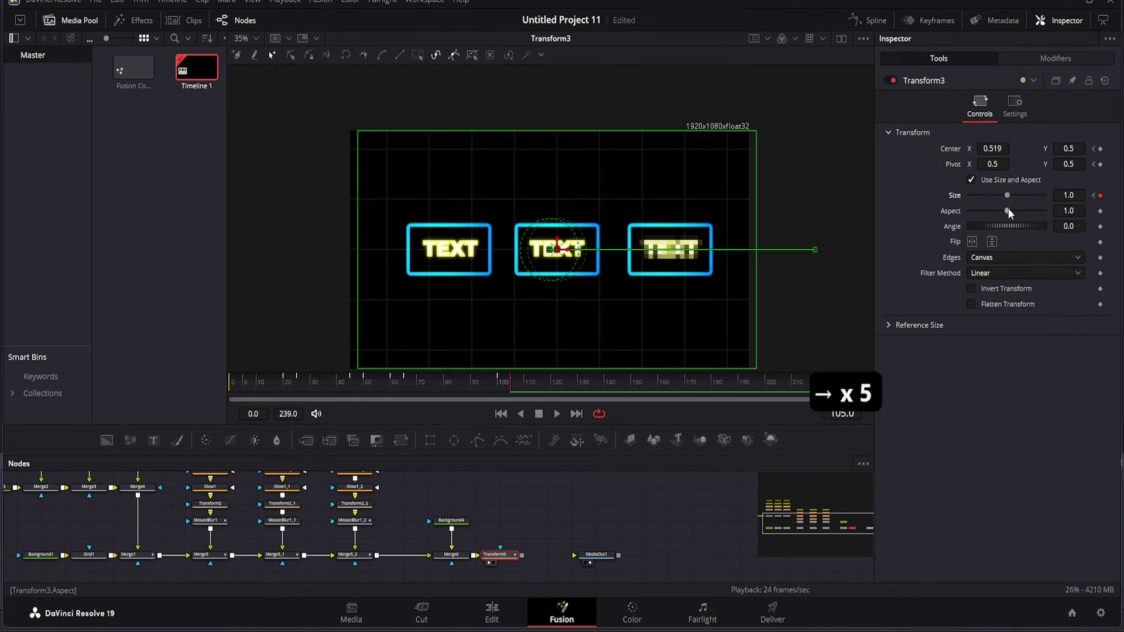
{"action": "left_click_drag", "start_coordinate": [992, 148], "coordinate": [1001, 148]}
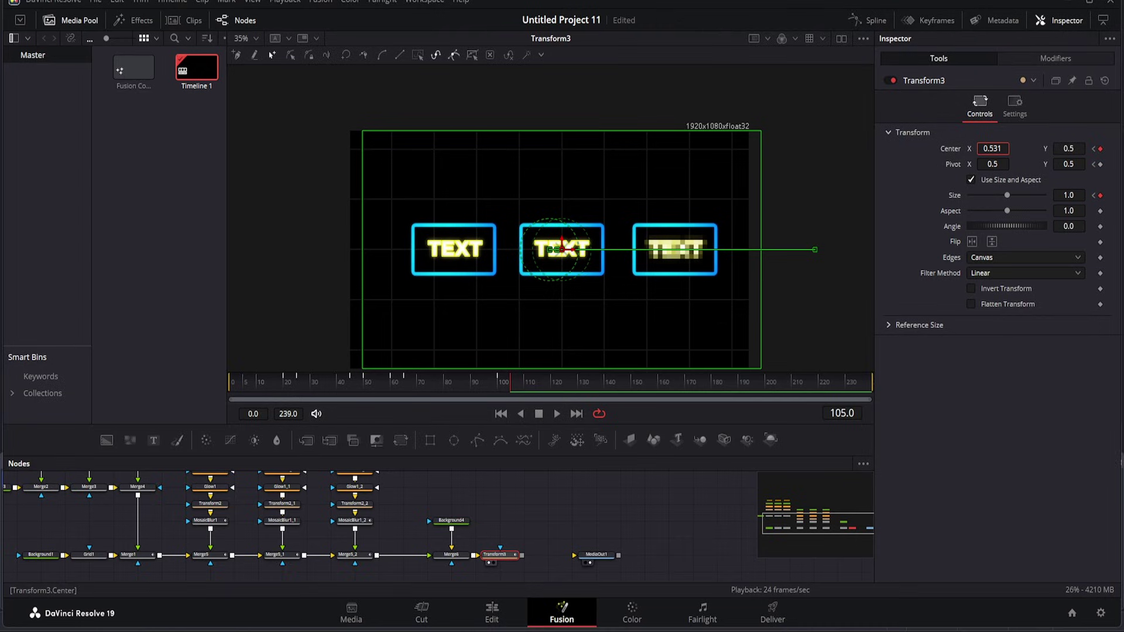
Compare frames 100 and 105, and adjust the last Transform's Center X to 0.528 at frame 105.
{"action": "key", "text": "Left"}
{"action": "key", "text": "Left"}
{"action": "key", "text": "Left"}
{"action": "key", "text": "Left"}
{"action": "key", "text": "Left"}
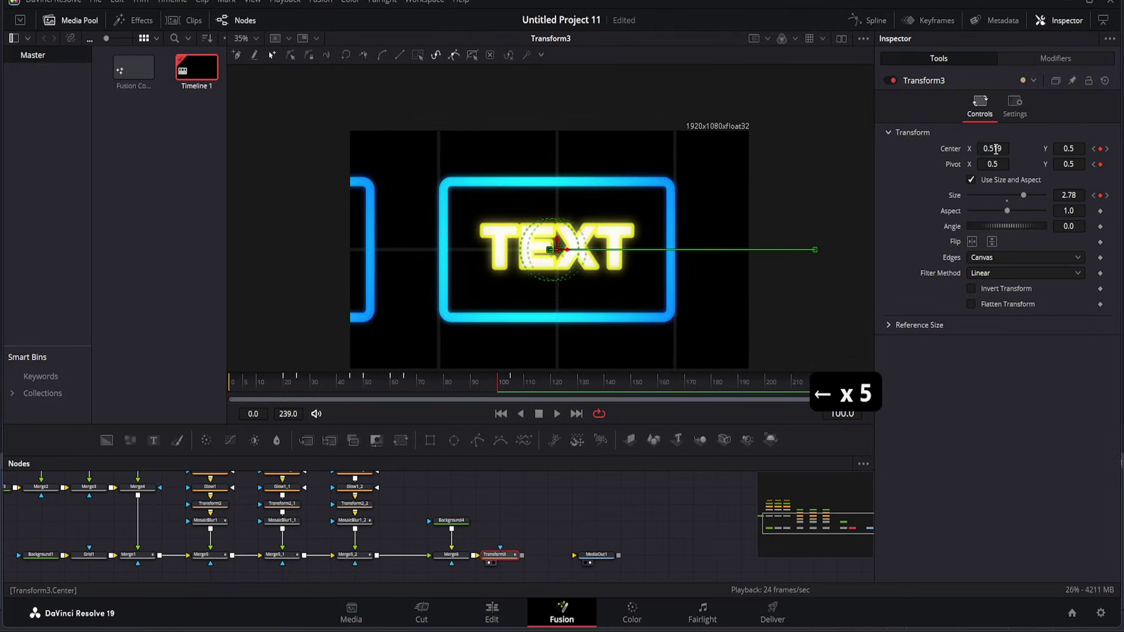
{"action": "key", "text": "Right"}
{"action": "key", "text": "Right"}
{"action": "key", "text": "Right"}
{"action": "key", "text": "Right"}
{"action": "key", "text": "Right"}
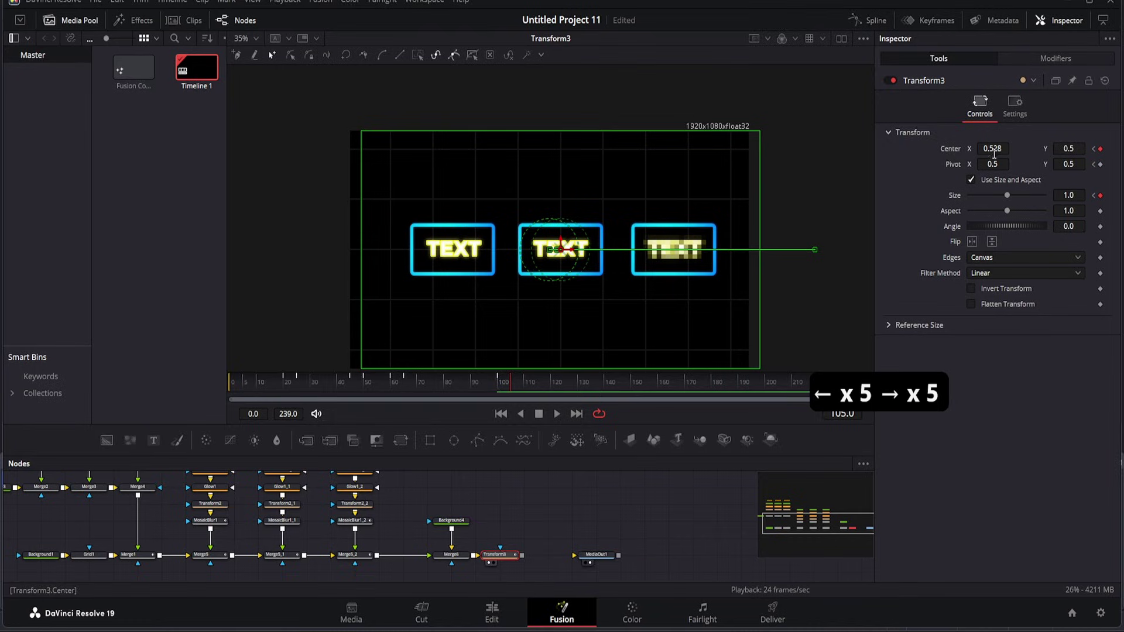
Play from about frame 100 to check the zoom out from the middle text.
{"action": "left_click", "coordinate": [496, 386]}
{"action": "key", "text": "space"}
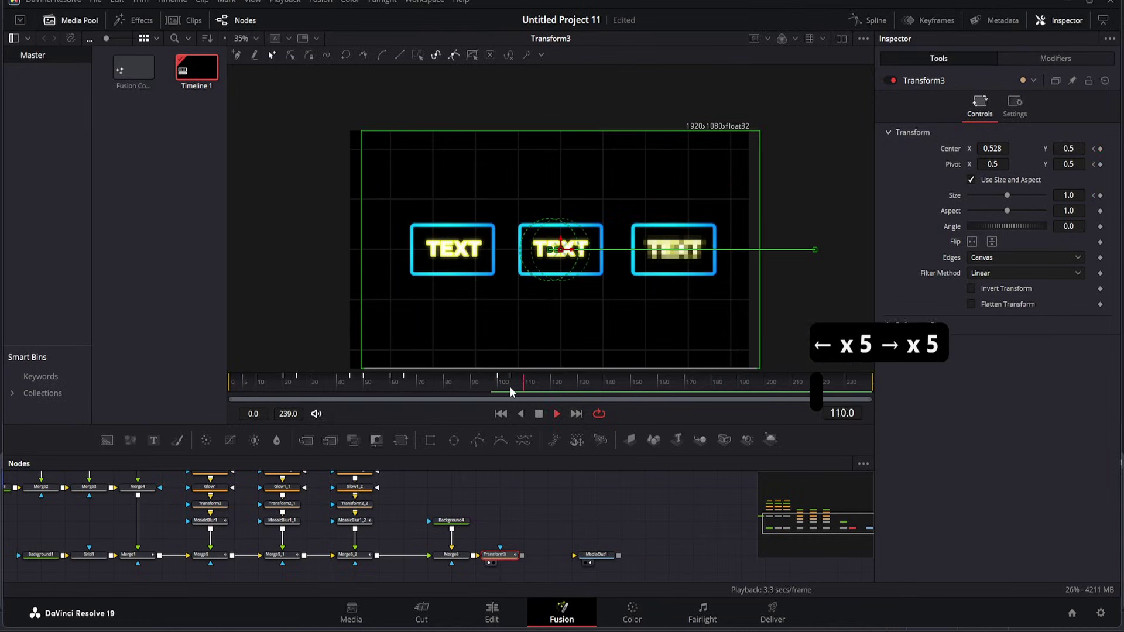
{"action": "key", "text": "space"}
Zoom in on the right text at frame 110 by setting the last Transform's Size to 2.78 and Center X to -0.287.
{"action": "key", "text": "Right"}
{"action": "key", "text": "Right"}
{"action": "key", "text": "Right"}
{"action": "key", "text": "Right"}
{"action": "key", "text": "Right"}
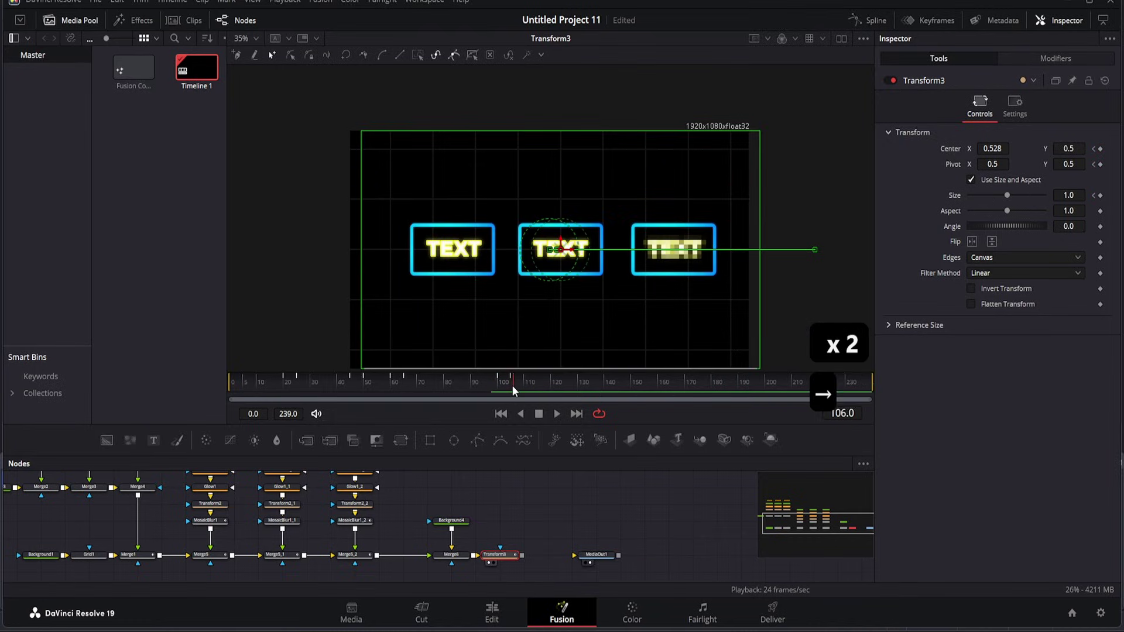
{"action": "left_click_drag", "start_coordinate": [1010, 195], "coordinate": [1027, 195]}
{"action": "left_click_drag", "start_coordinate": [996, 148], "coordinate": [960, 148]}
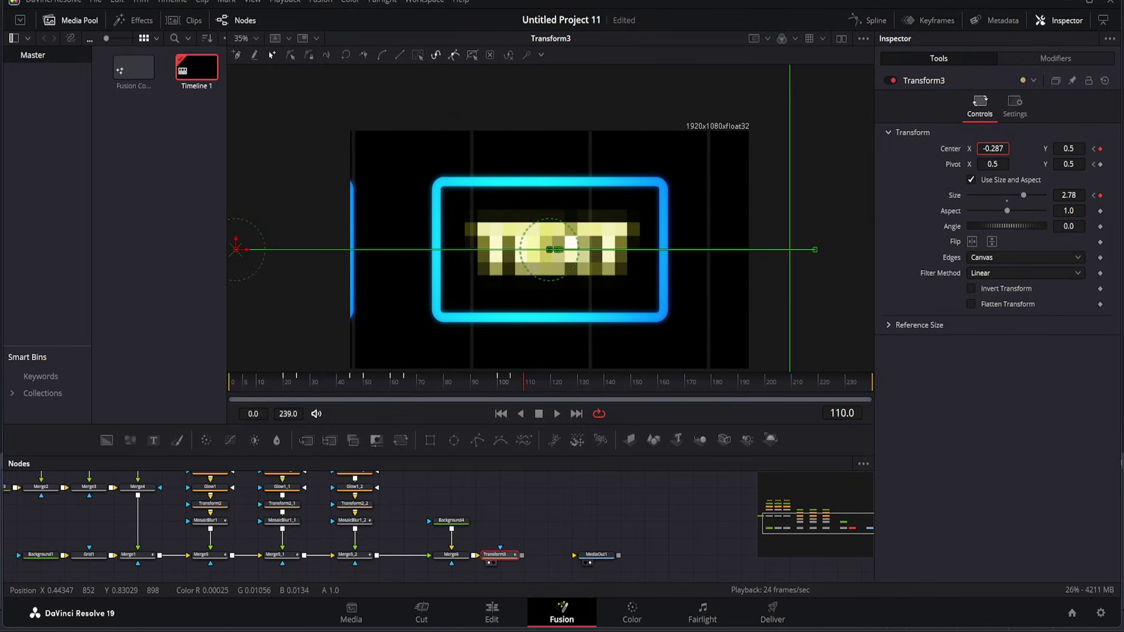
Play the composition from frame 0 to check the zooms through to the right text.
{"action": "left_click", "coordinate": [520, 382]}
{"action": "left_click_drag", "start_coordinate": [520, 382], "coordinate": [231, 386]}
{"action": "key", "text": "space"}
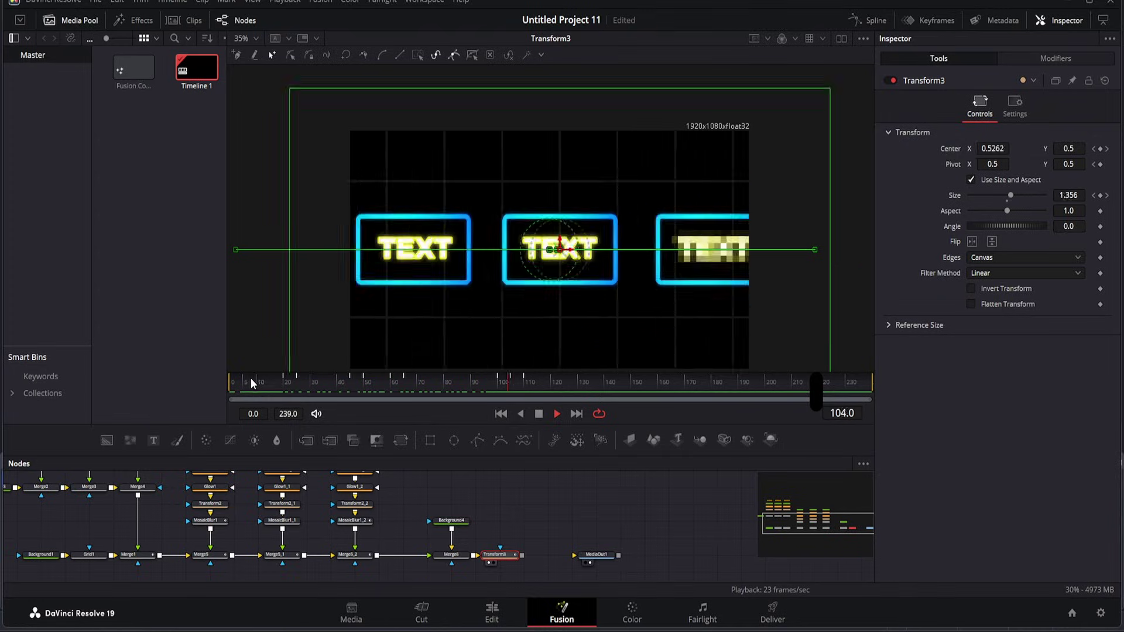
{"action": "key", "text": "space"}
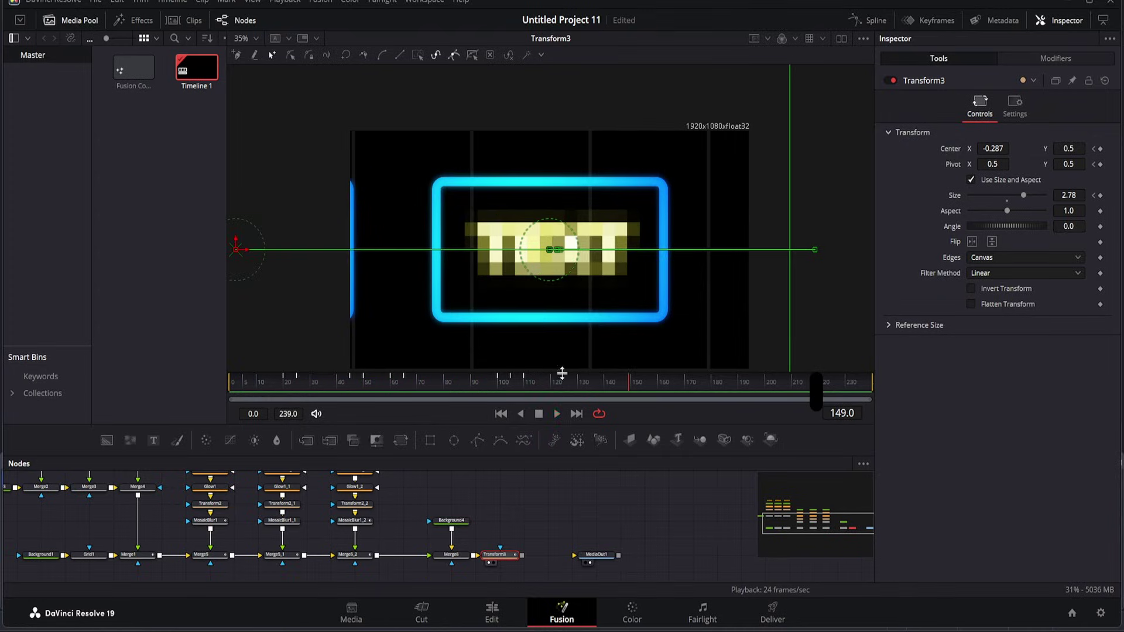
Keyframe the Blend of the right text's mosaic blur at 1.0 on frame 107.
{"action": "left_click_drag", "start_coordinate": [573, 383], "coordinate": [511, 384]}
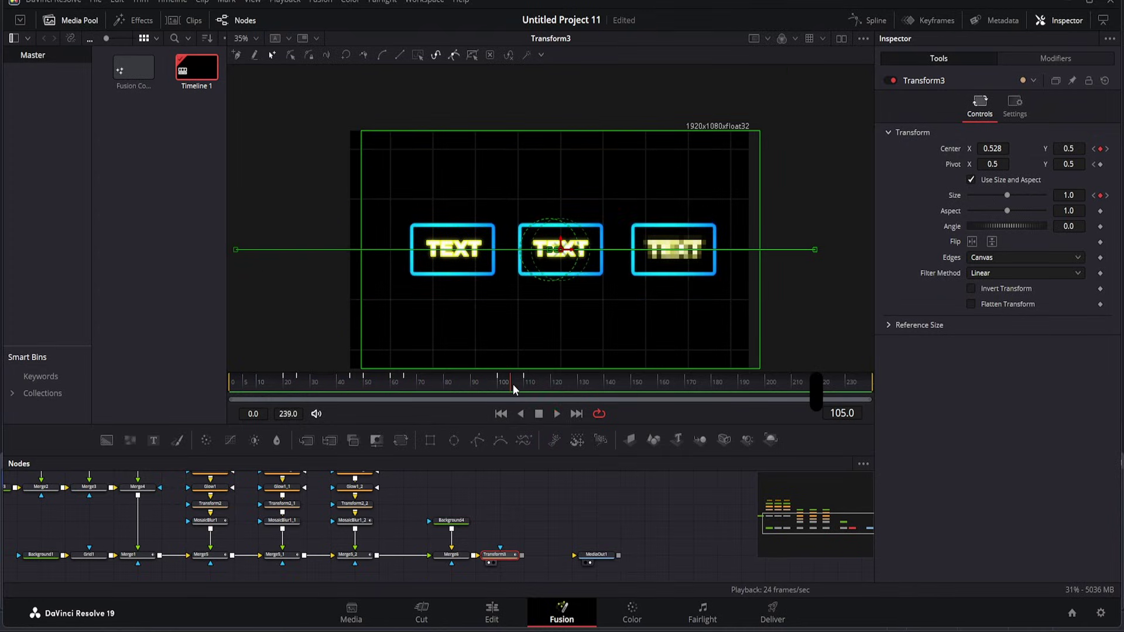
{"action": "key", "text": "Right"}
{"action": "key", "text": "Right"}
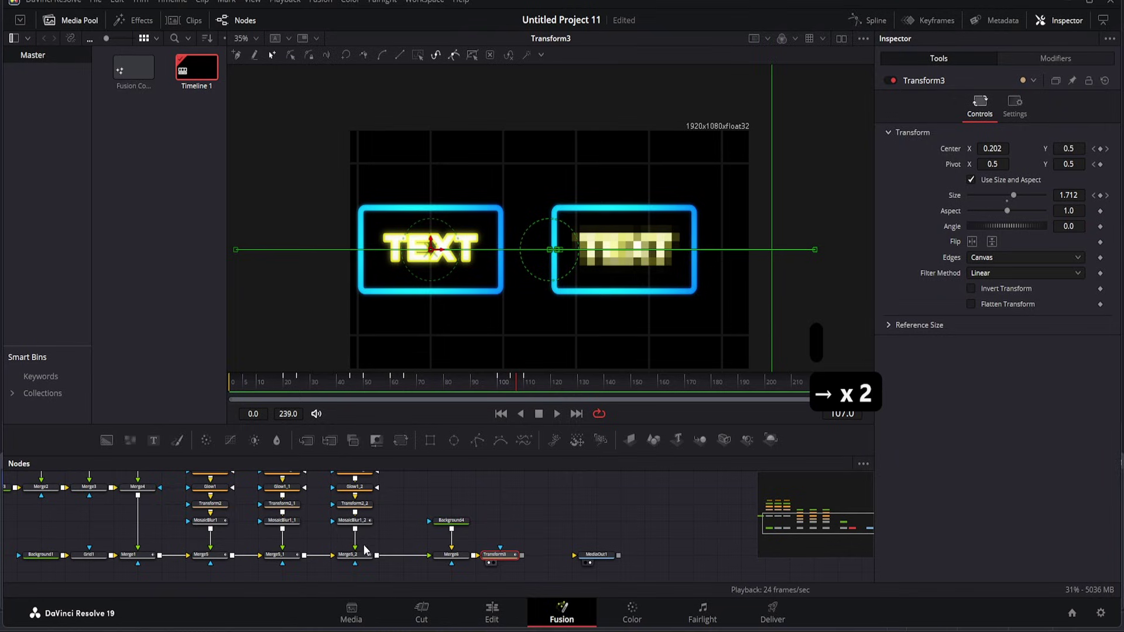
{"action": "left_click", "coordinate": [297, 557]}
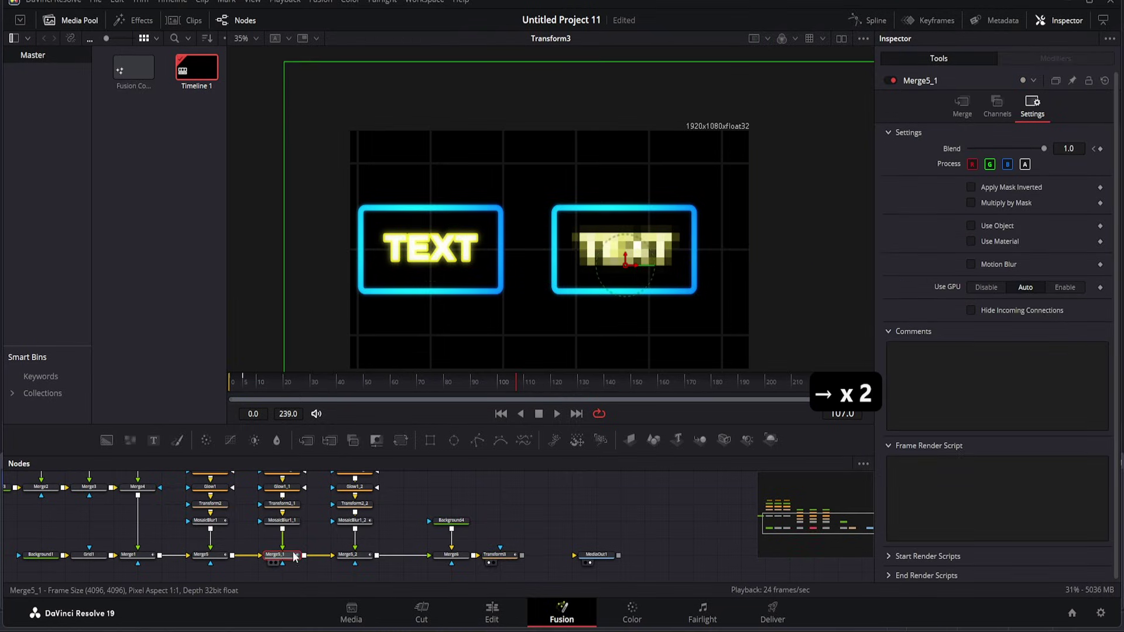
{"action": "left_click", "coordinate": [282, 520]}
{"action": "left_click", "coordinate": [1025, 115]}
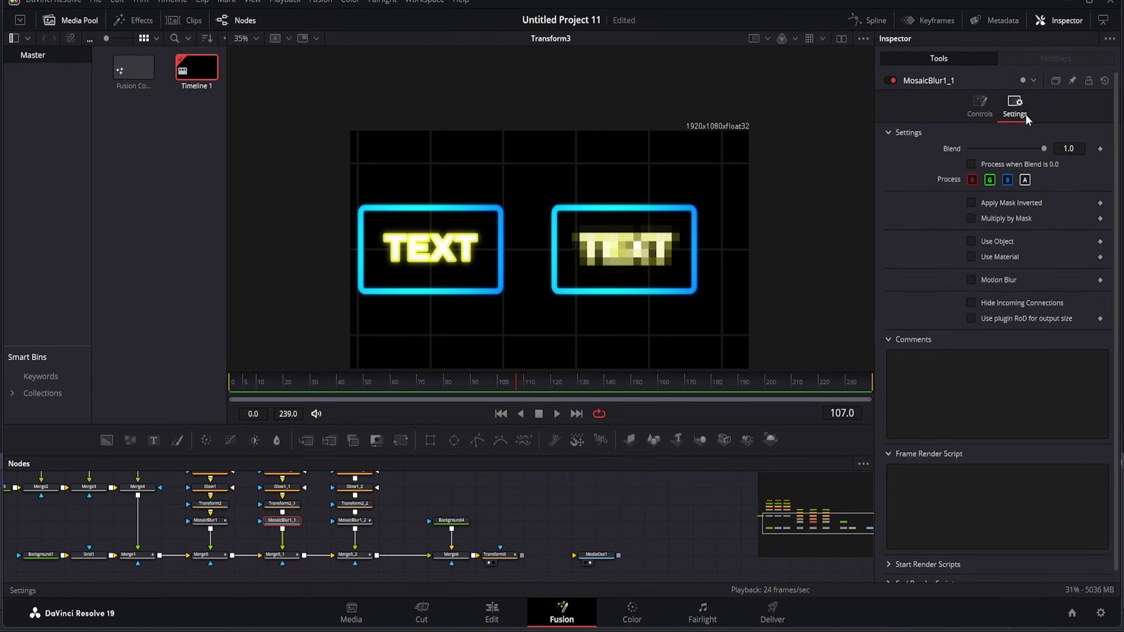
{"action": "left_click", "coordinate": [1102, 149]}
Set the right text's mosaic blur Blend to 0.0 at frame 111.
{"action": "key", "text": "Right"}
{"action": "key", "text": "Right"}
{"action": "key", "text": "Right"}
{"action": "key", "text": "Right"}
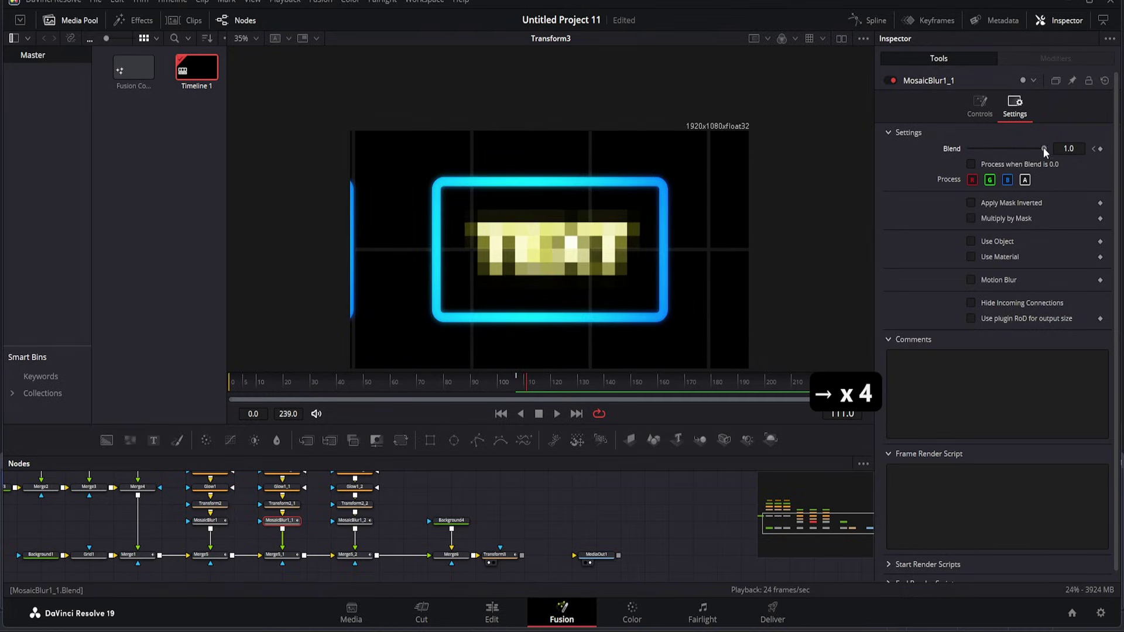
{"action": "left_click_drag", "start_coordinate": [1043, 148], "coordinate": [939, 156]}
Play from near the start and scrub back through the composition to check the zooms and the right text's sharpening.
{"action": "left_click", "coordinate": [522, 382]}
{"action": "left_click_drag", "start_coordinate": [522, 382], "coordinate": [254, 388]}
{"action": "key", "text": "space"}
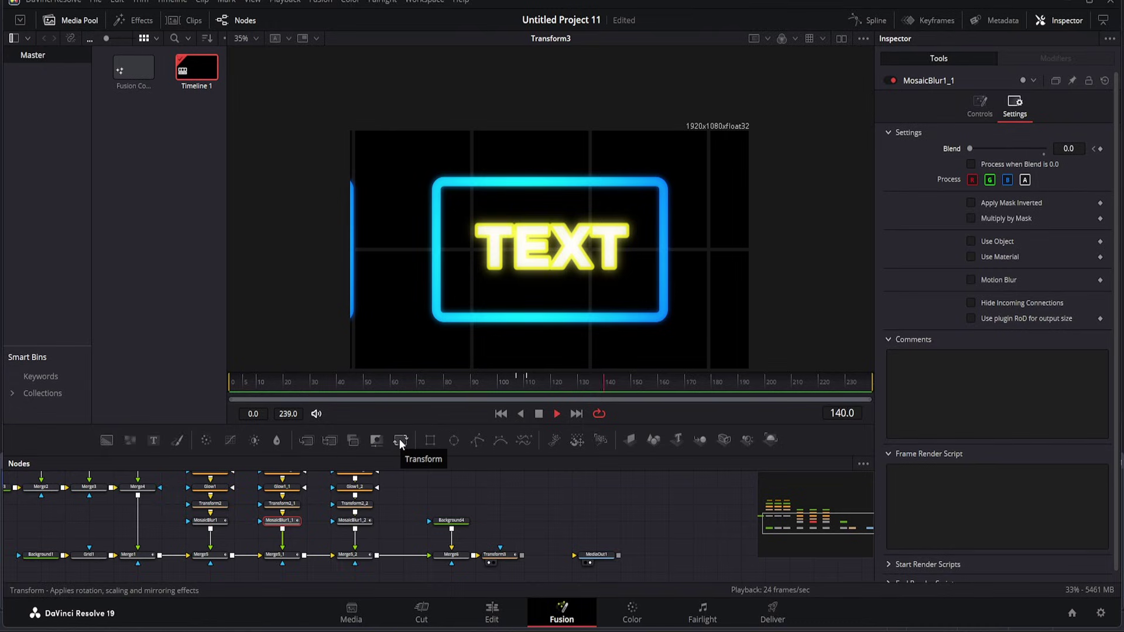
{"action": "left_click", "coordinate": [476, 386]}
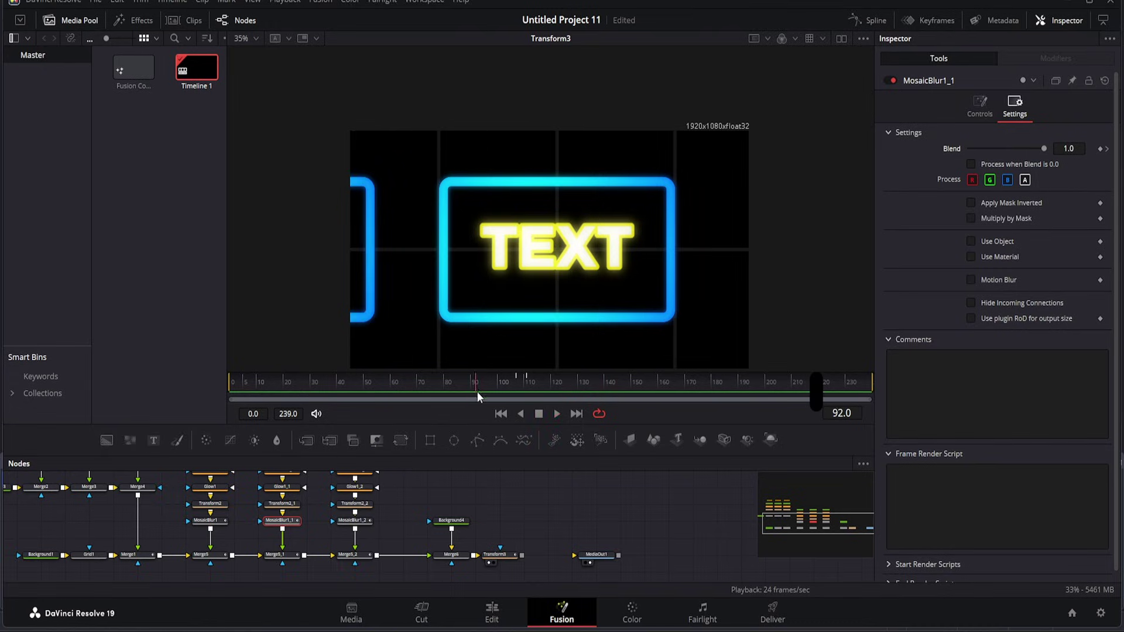
{"action": "left_click_drag", "start_coordinate": [477, 392], "coordinate": [425, 402]}
{"action": "left_click_drag", "start_coordinate": [494, 395], "coordinate": [268, 391]}
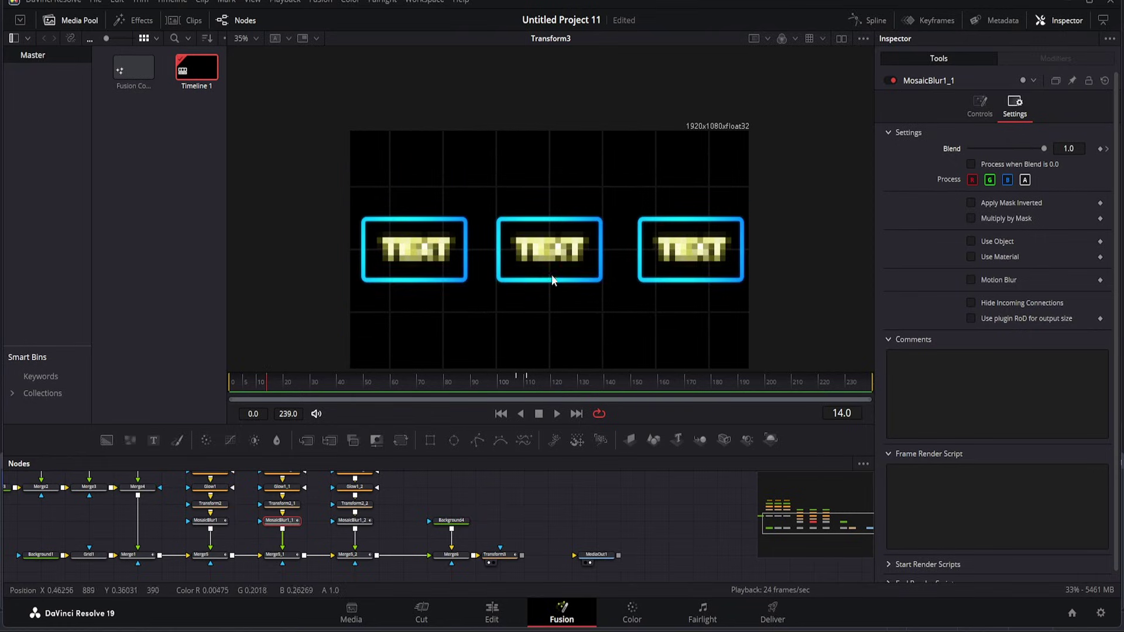
{"action": "scroll", "coordinate": [559, 287], "scroll_direction": "down", "scroll_amount": 2}
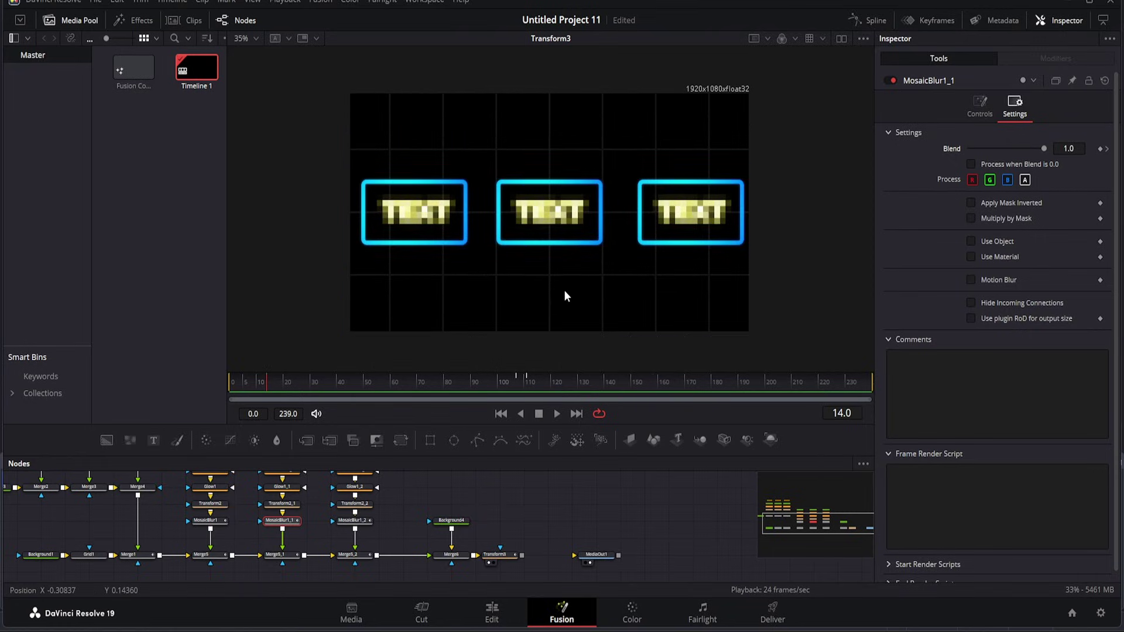
Connect the last Transform's output to MediaOut1 and show MediaOut1 in the viewer.
{"action": "left_click", "coordinate": [508, 554]}
{"action": "left_click_drag", "start_coordinate": [523, 556], "coordinate": [573, 555]}
{"action": "left_click", "coordinate": [598, 555]}
{"action": "key", "text": "1"}
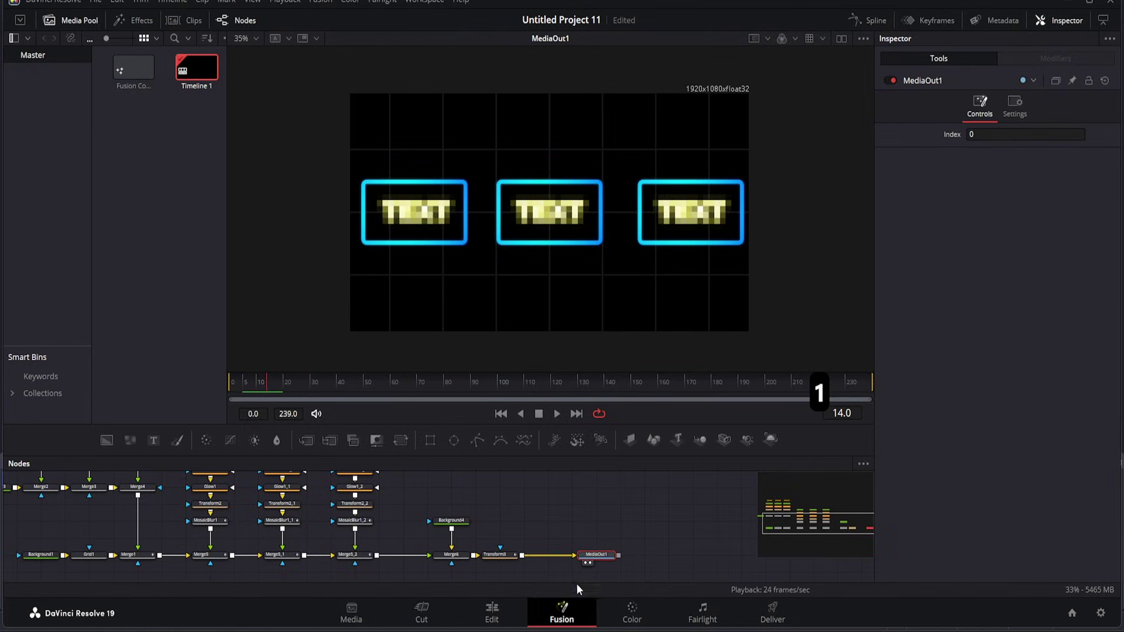
Switch to the Edit page and play the Fusion composition clip from the start of the timeline.
{"action": "left_click", "coordinate": [507, 609]}
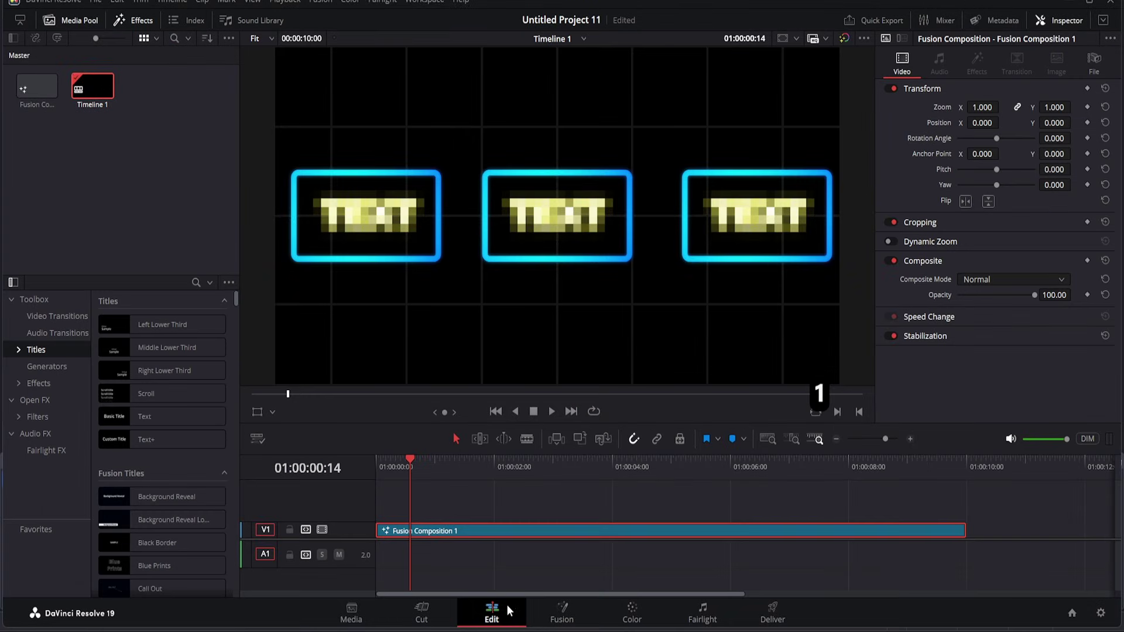
{"action": "left_click_drag", "start_coordinate": [409, 457], "coordinate": [359, 463]}
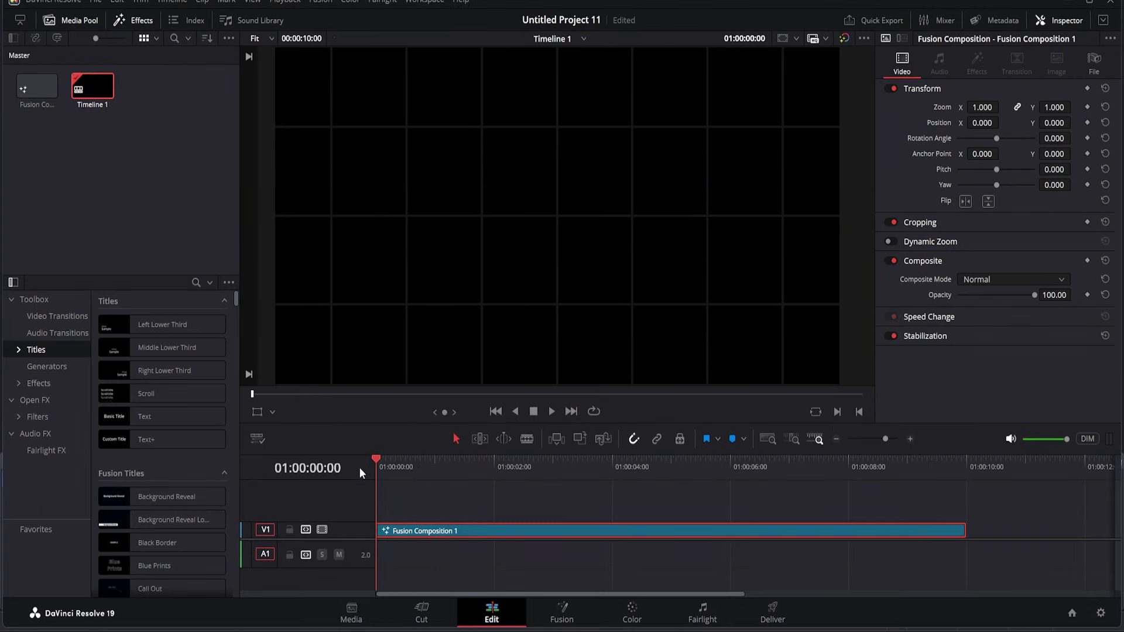
{"action": "left_click", "coordinate": [553, 412]}
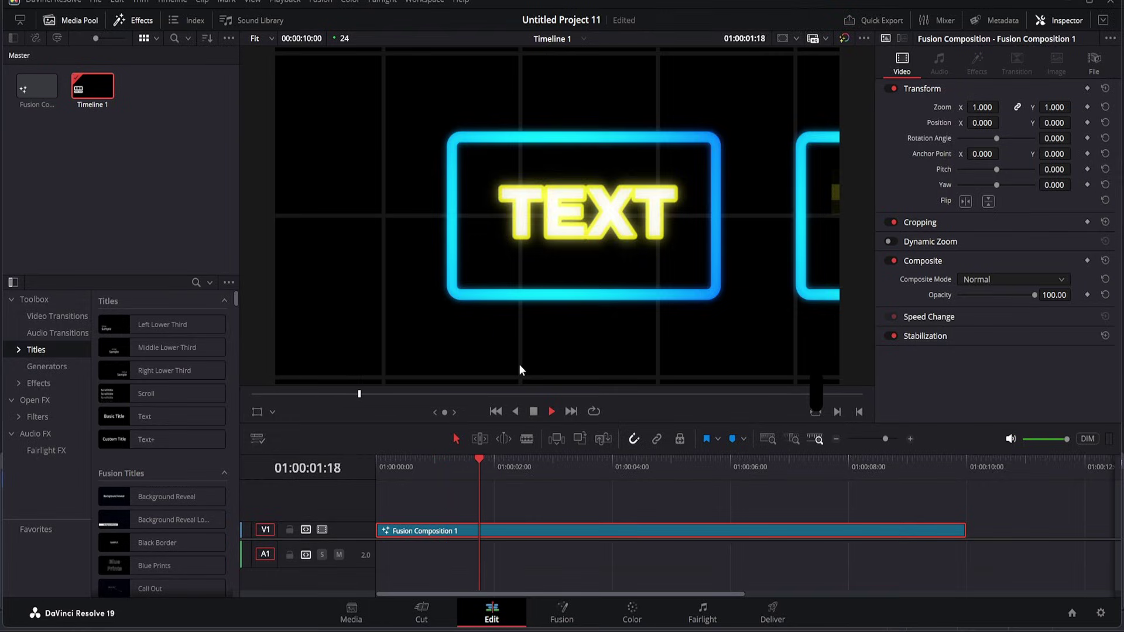